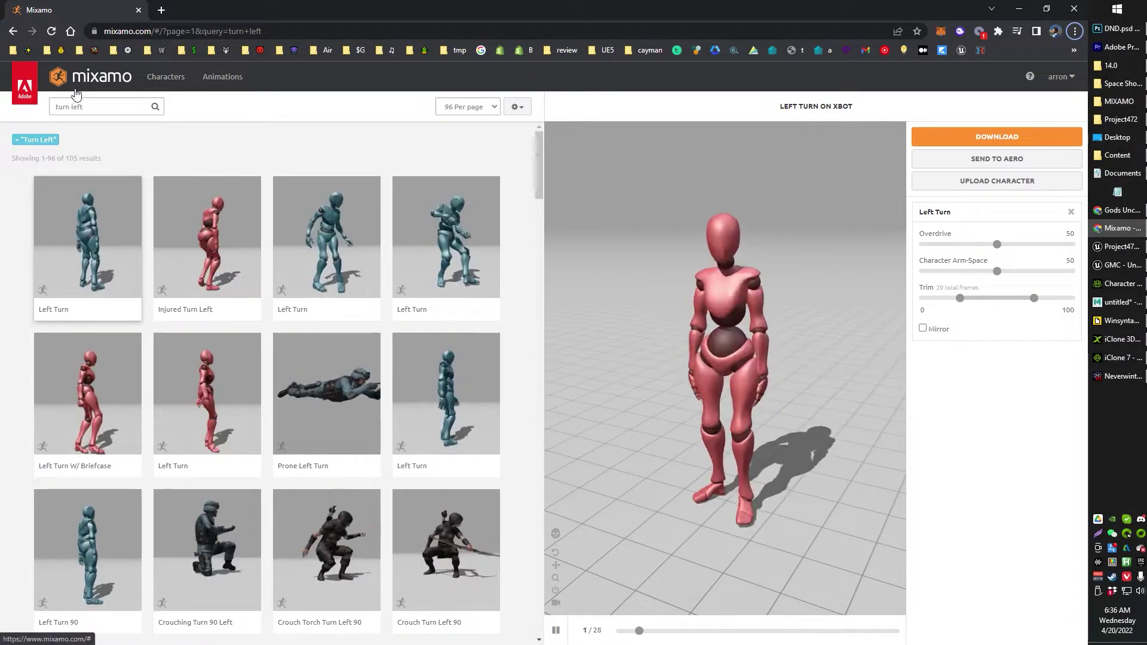
Step: Download Left Turn as FBX Binary with skin at 60 fps, then switch to iClone 3DXchange 7
mouse_move(1112, 346)
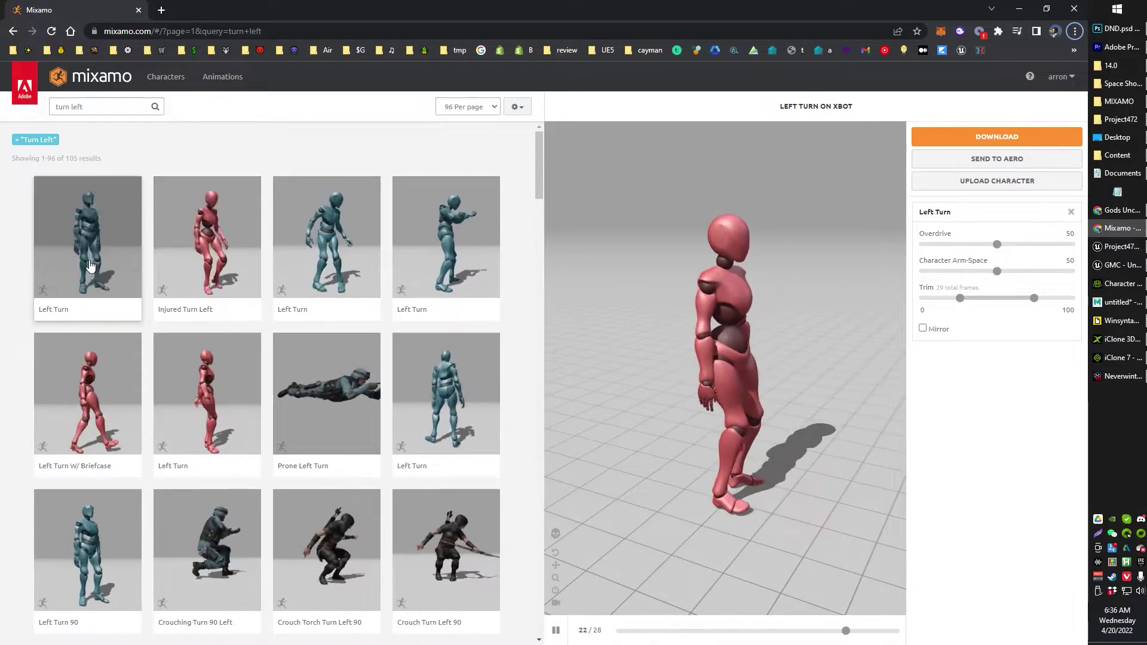
left_click(953, 141)
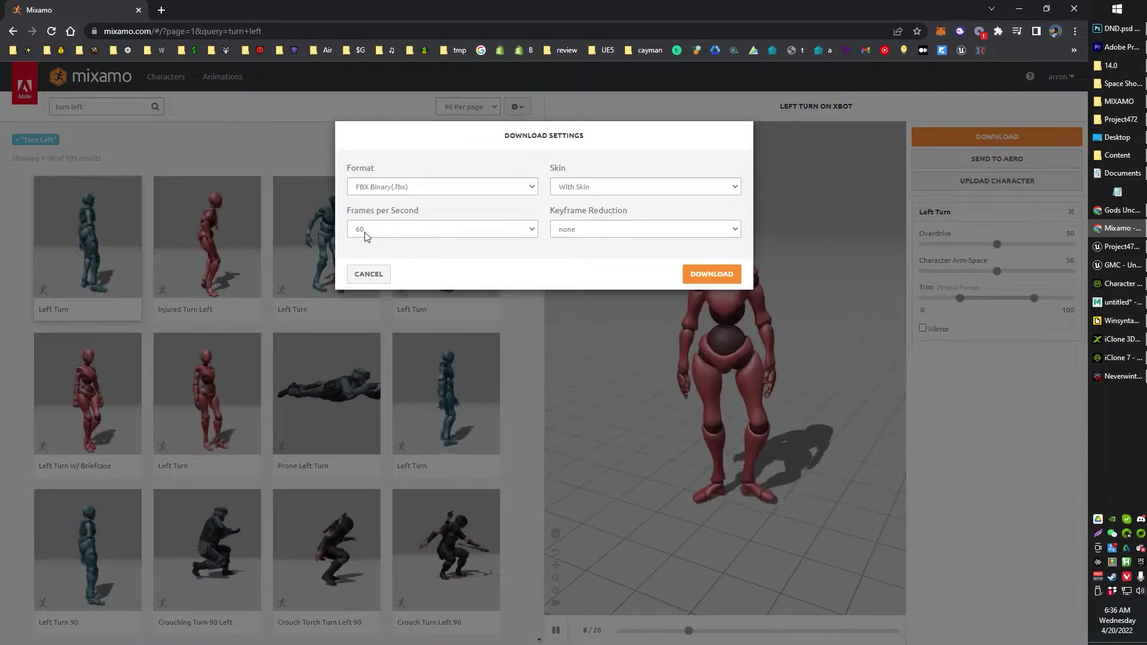
left_click(421, 227)
left_click(417, 228)
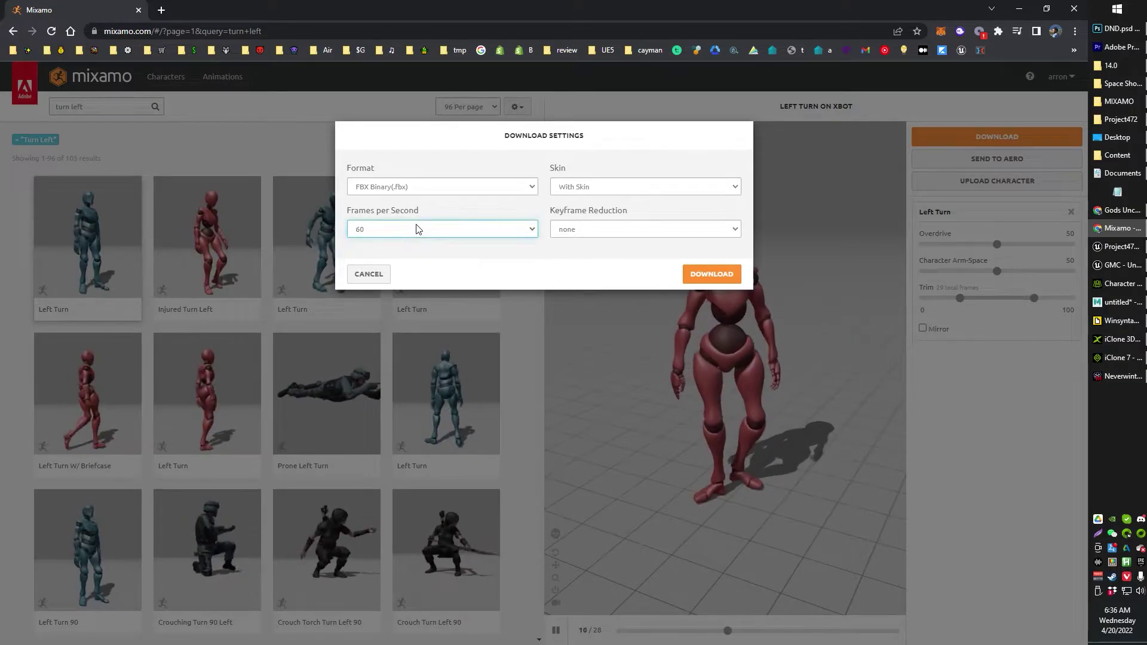
left_click(372, 277)
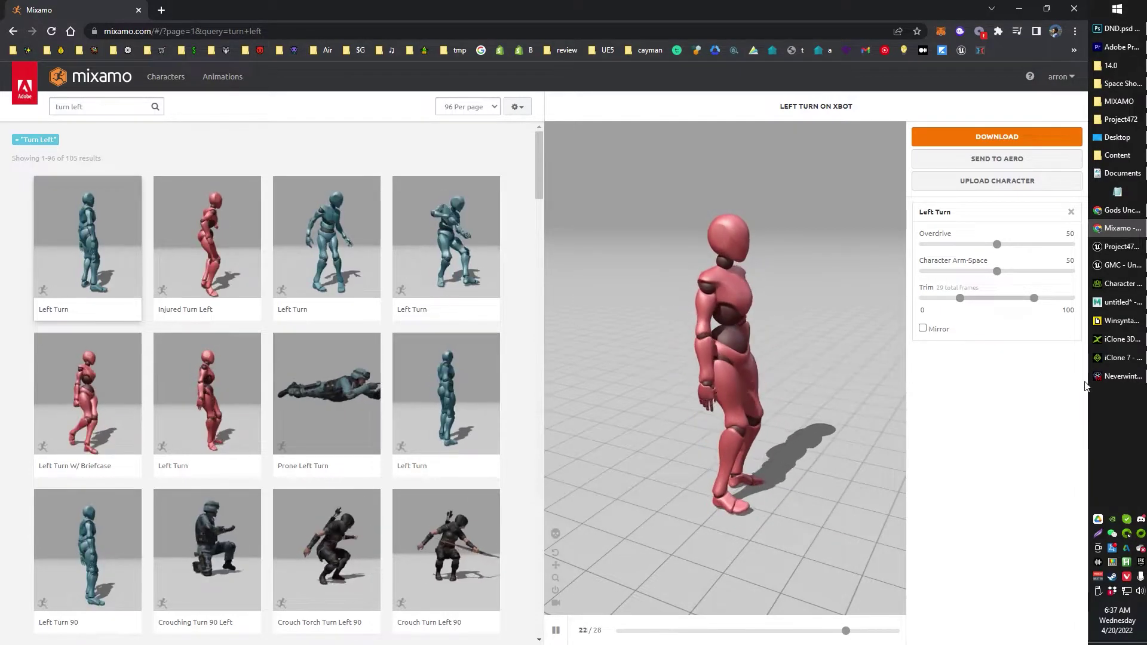
left_click(1115, 357)
left_click(1114, 355)
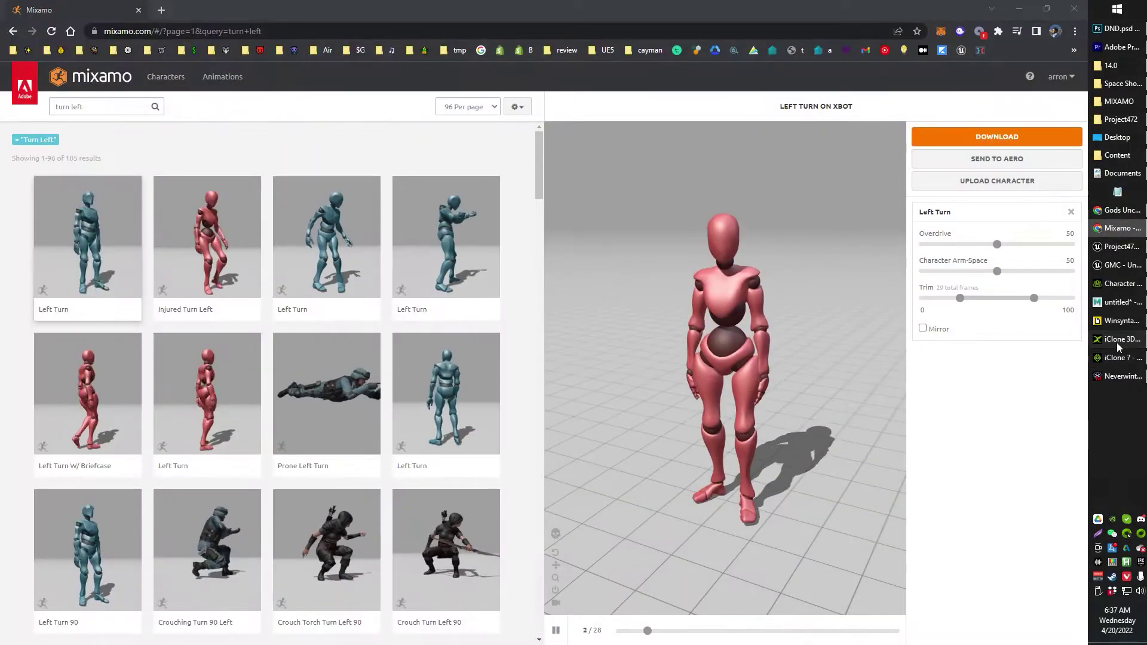
Step: Glance at the character in Character Creator 3, then bring the empty 3DXchange workspace back
left_click(1116, 343)
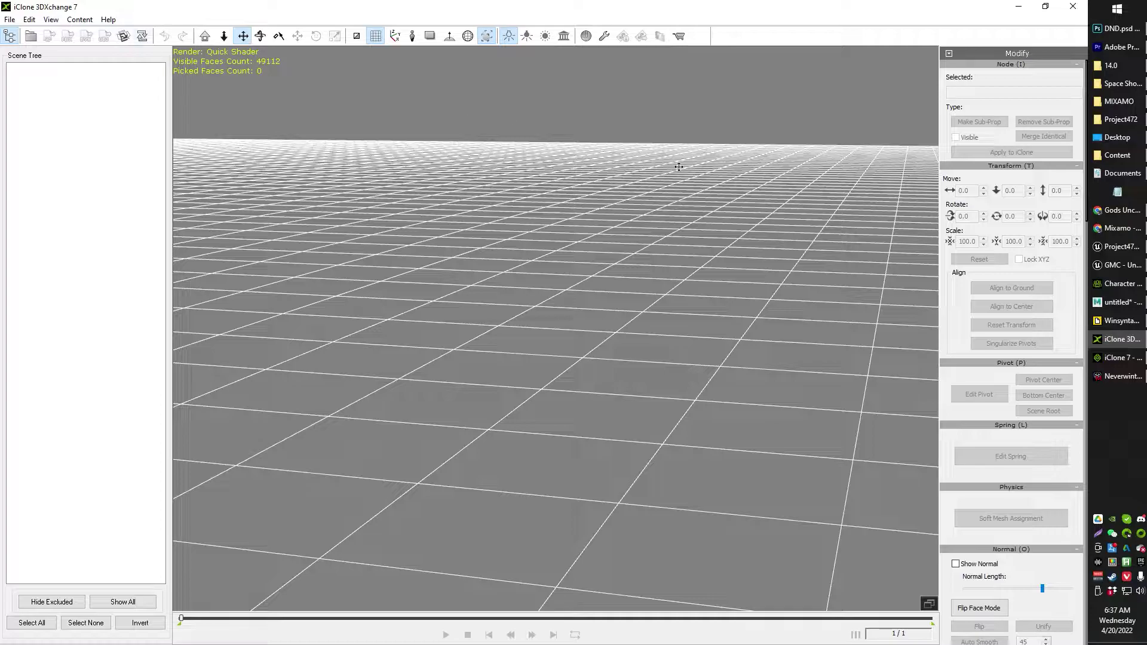
left_click(1115, 285)
left_click(1123, 346)
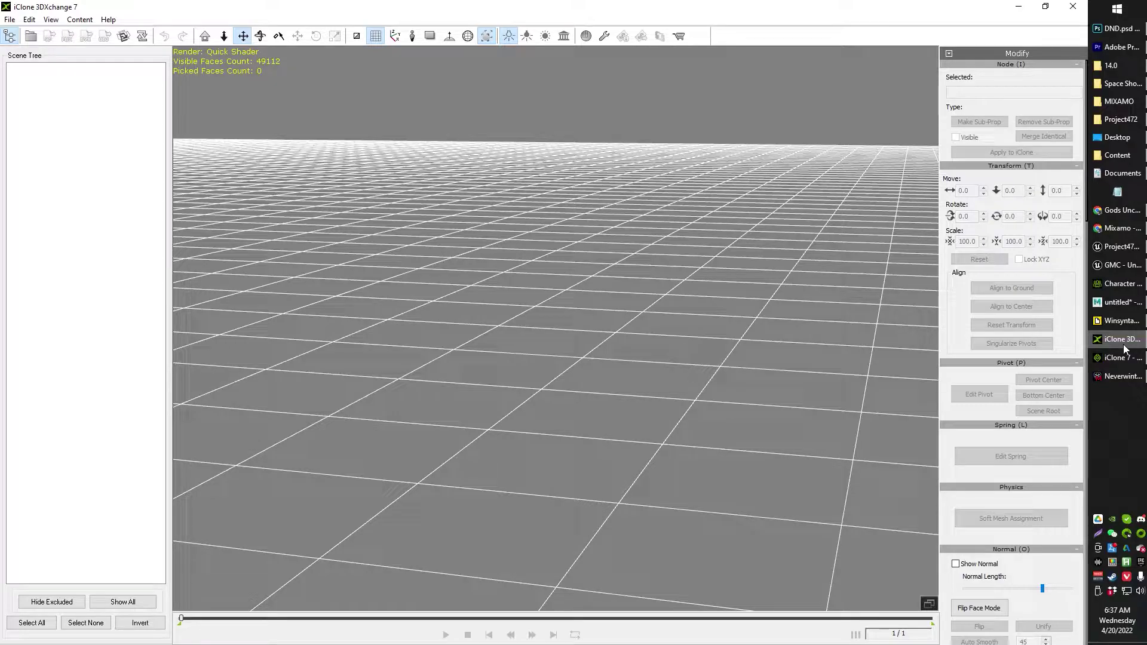
left_click(1122, 340)
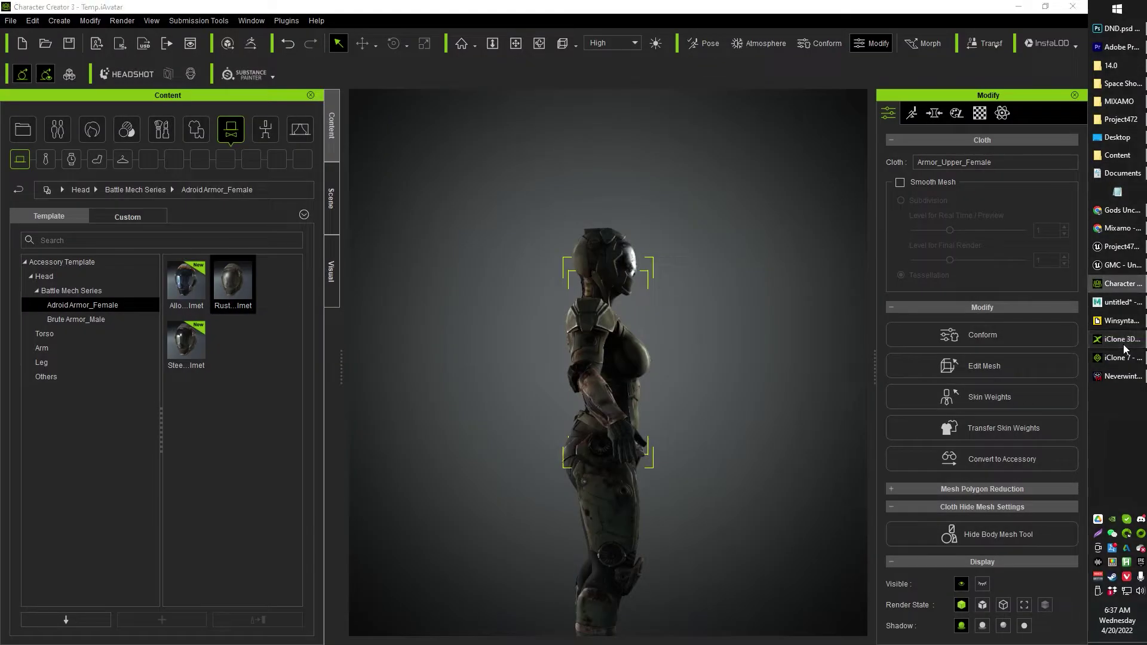
left_click(1122, 340)
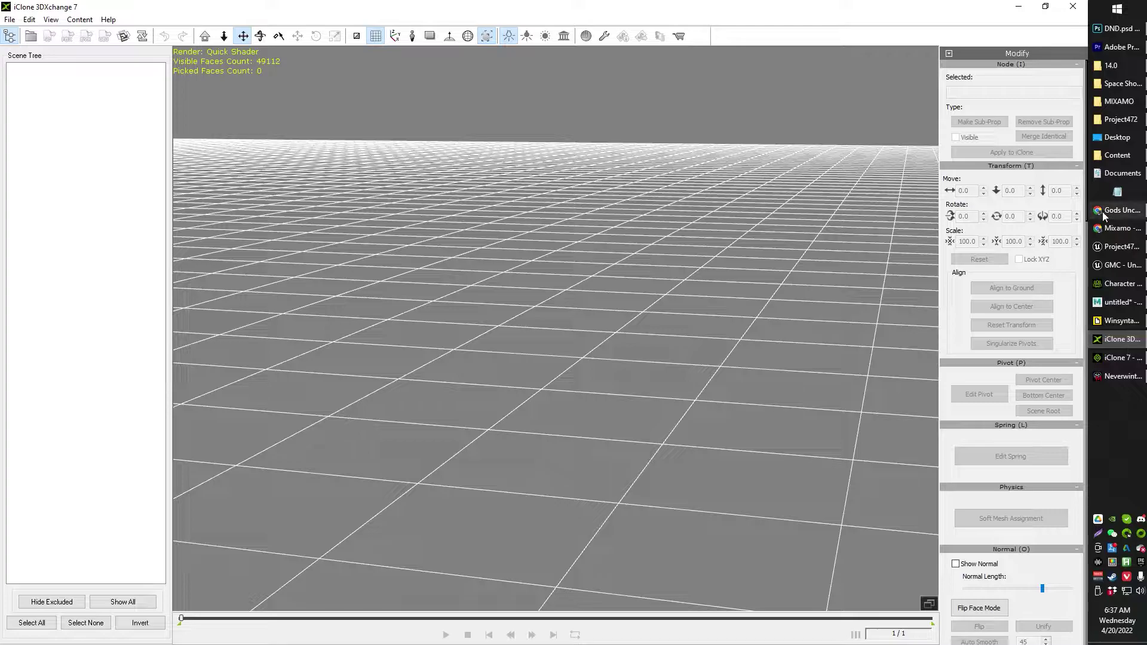
Step: Delete Right_Turn_from_iClone from the MIXAMO folder and drag LeftTurn.fbx into the 3DXchange viewport
left_click(1105, 100)
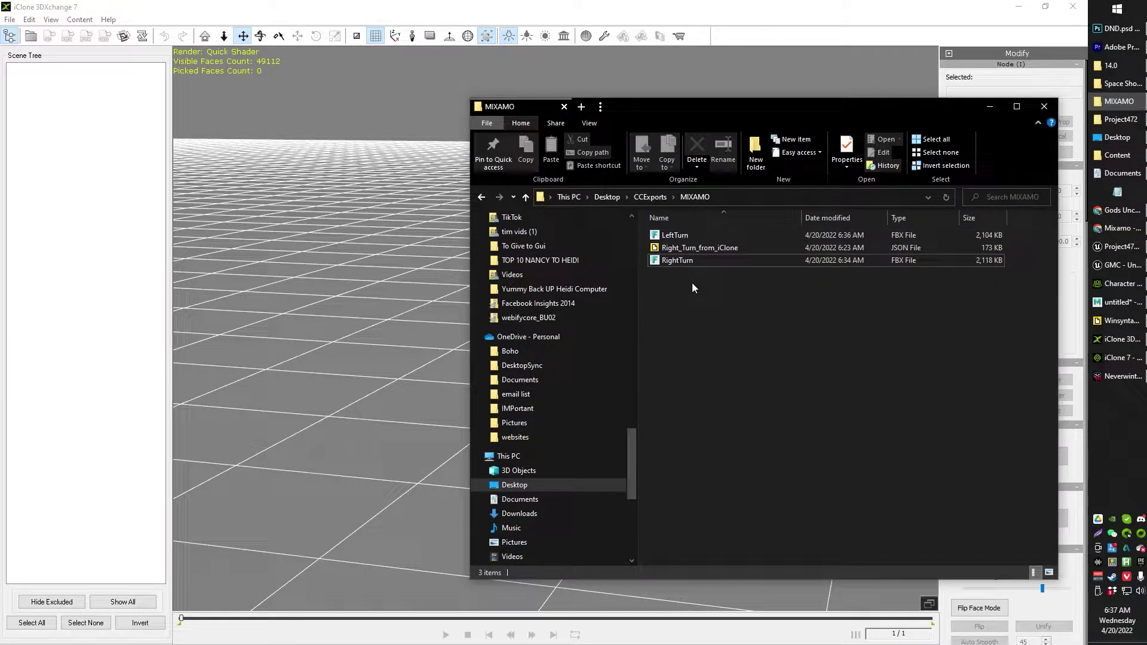
left_click(713, 248)
key("Delete")
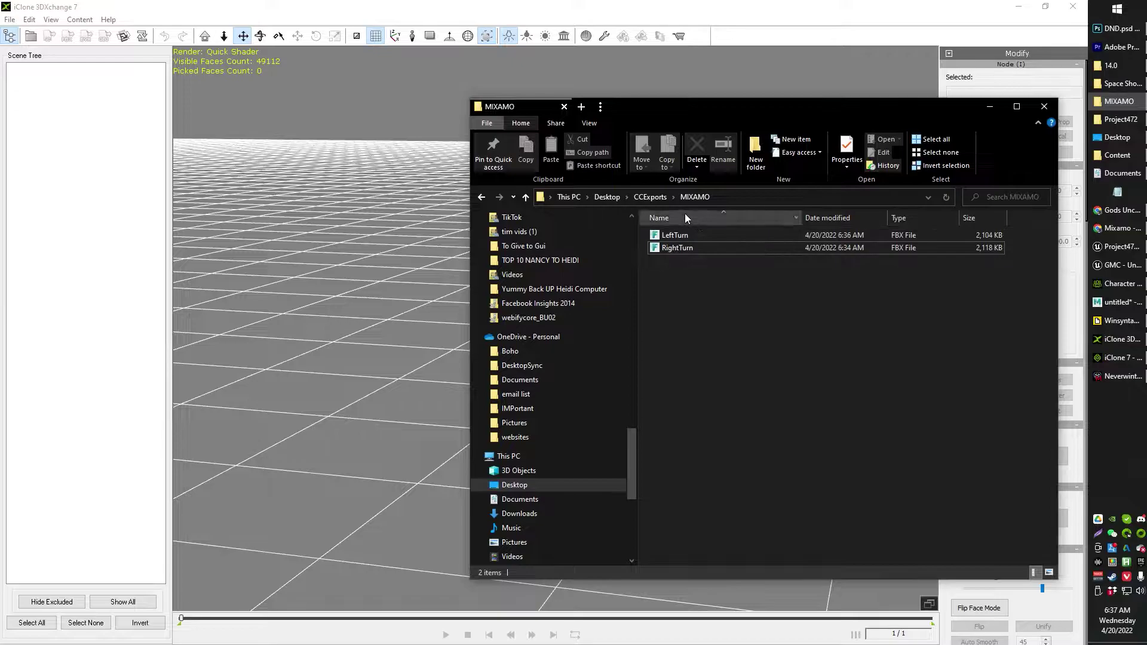
left_click(672, 236)
left_click_drag(676, 234, 354, 291)
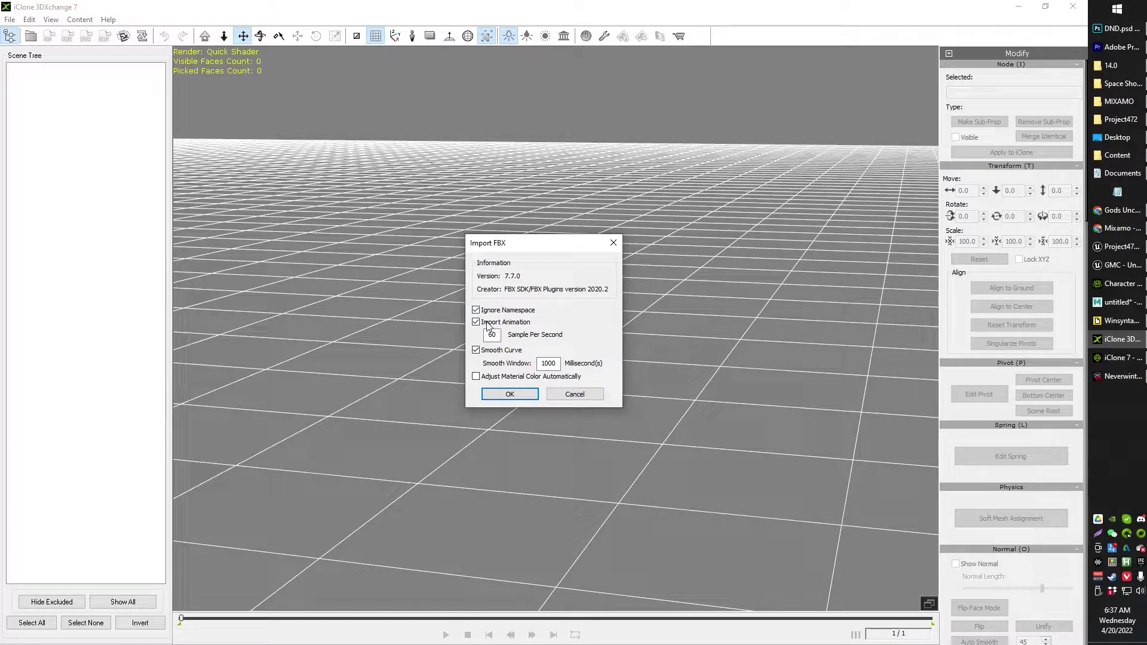
Step: Confirm the Import FBX settings and accept the non-standard character and Motion Library prompts
left_click(510, 396)
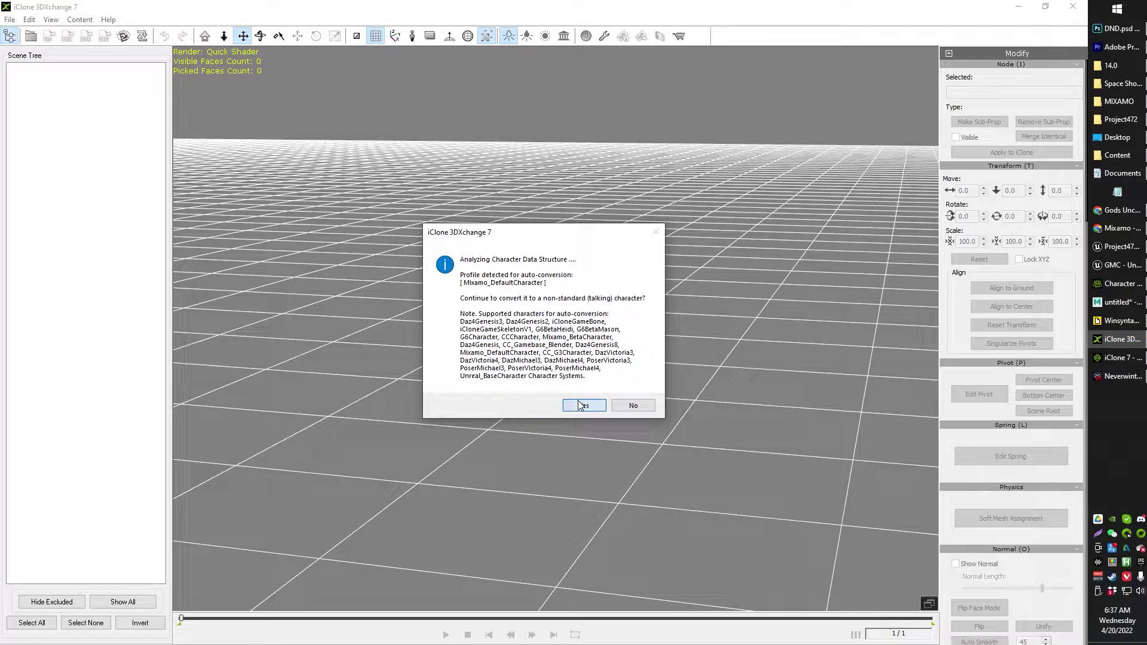
left_click(579, 406)
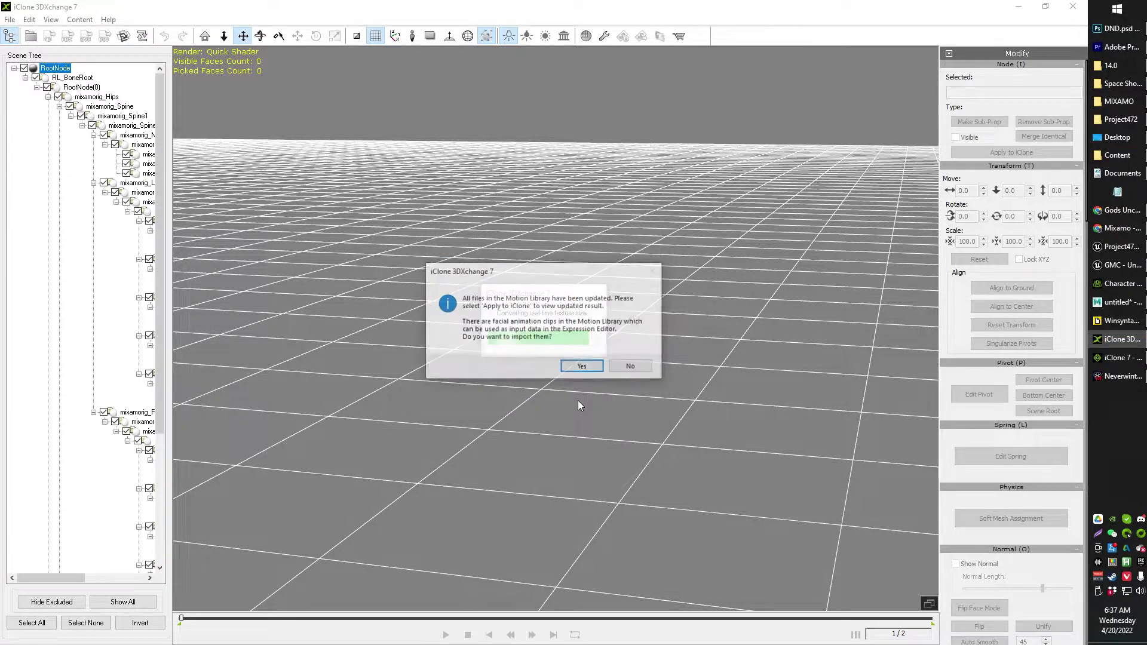
left_click(578, 368)
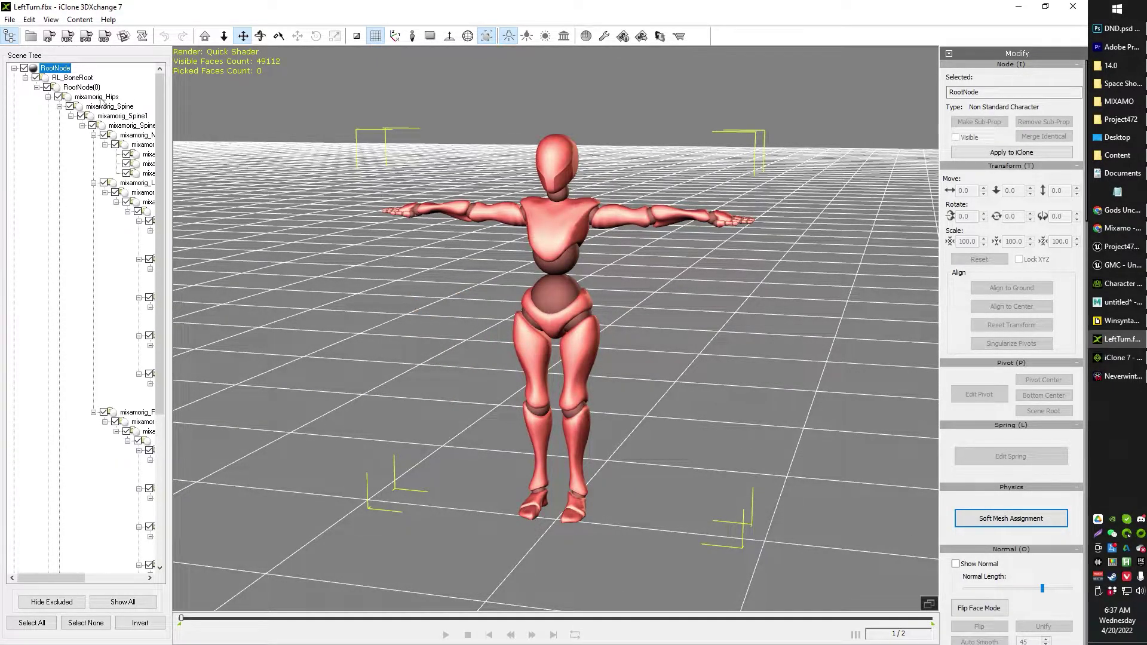
Step: Export LeftTurn as an rlMotion into the LeftTurn folder with geometry export off
left_click(49, 37)
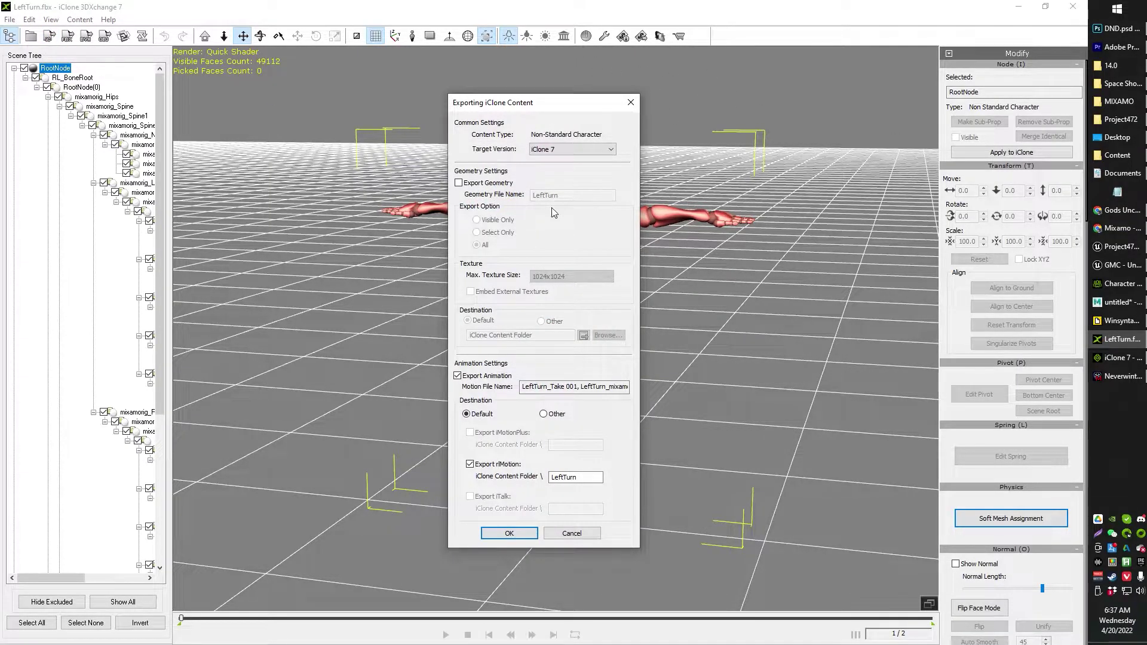
left_click(471, 469)
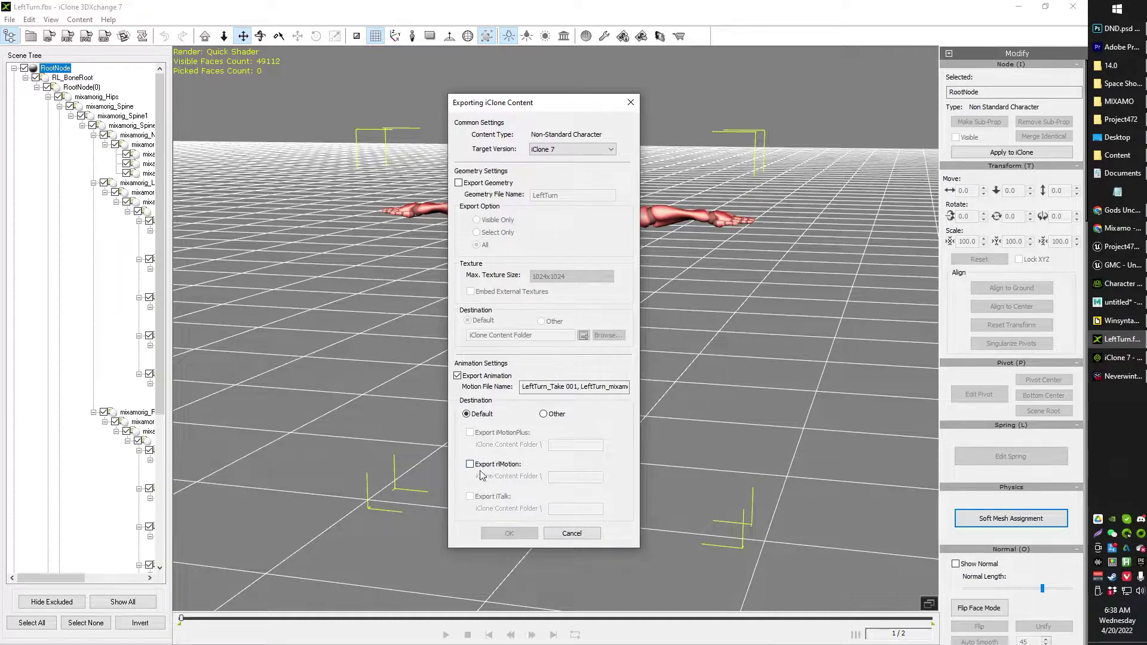
left_click(470, 465)
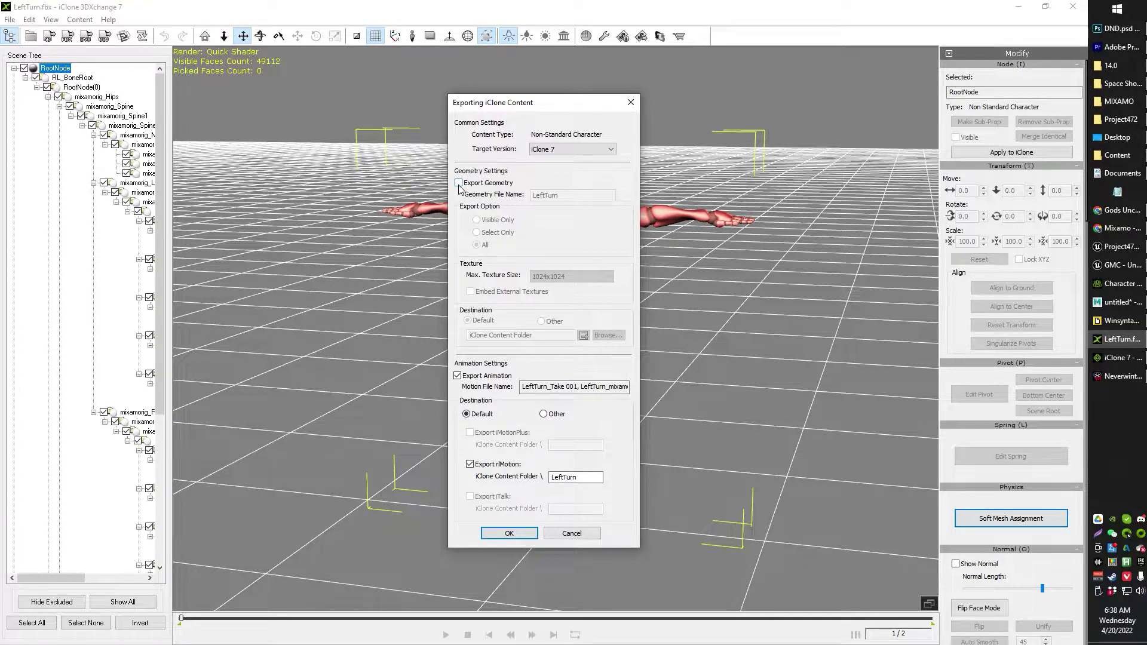
left_click(508, 533)
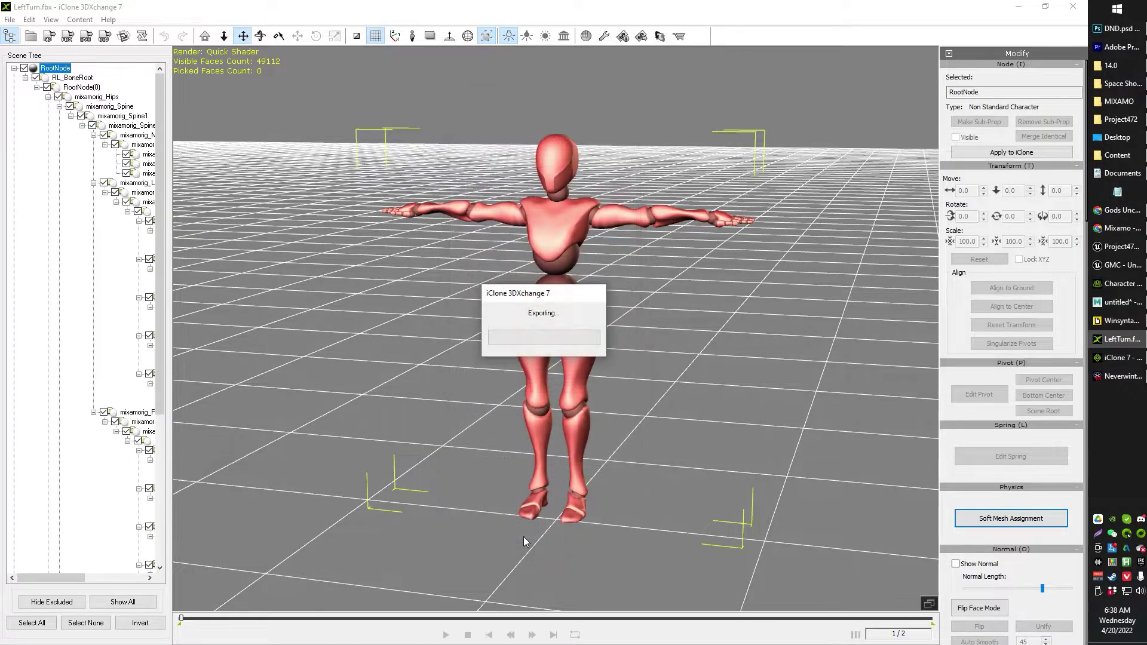
left_click(572, 355)
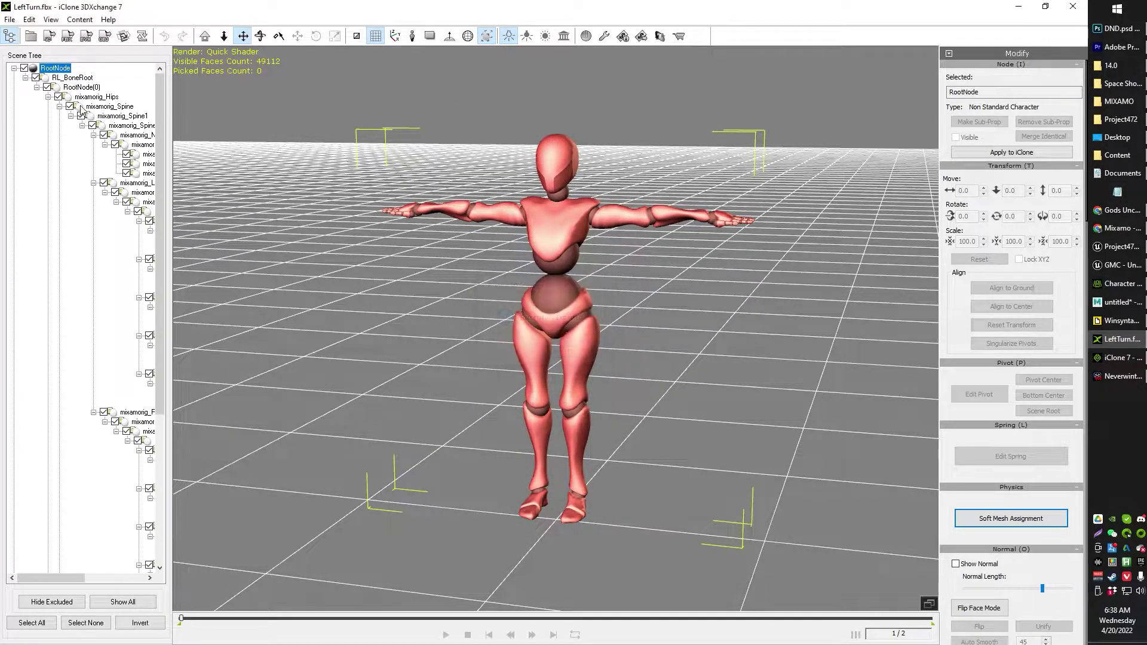
Step: Start a new scene and import RightTurn.fbx from MIXAMO as a non-standard character
left_click(10, 19)
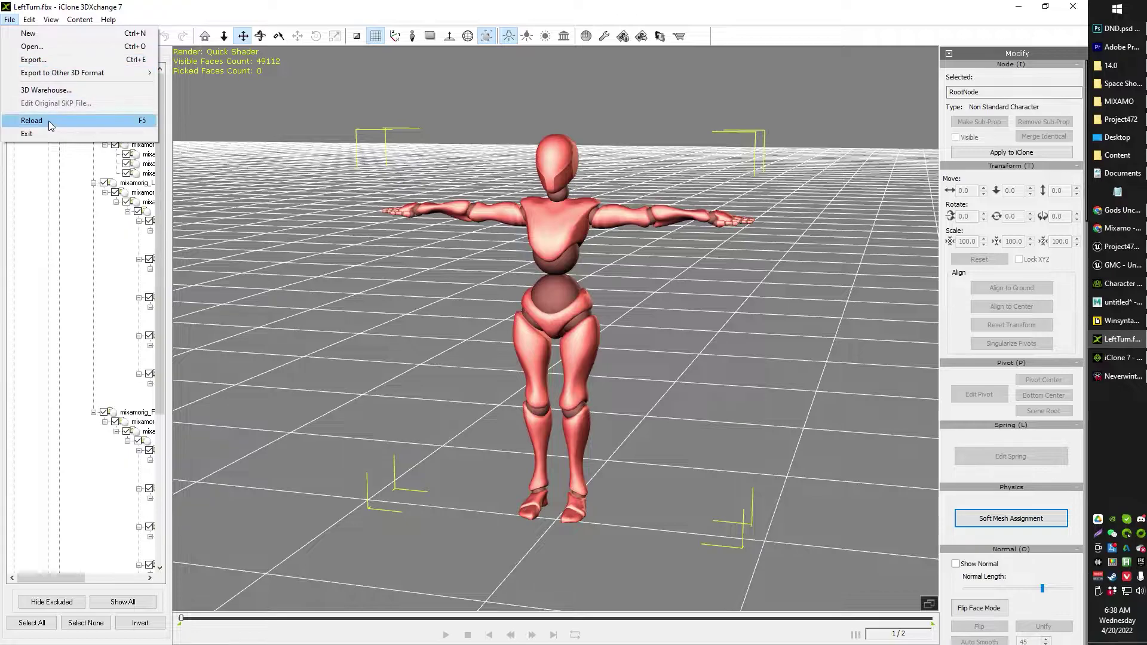
left_click(44, 33)
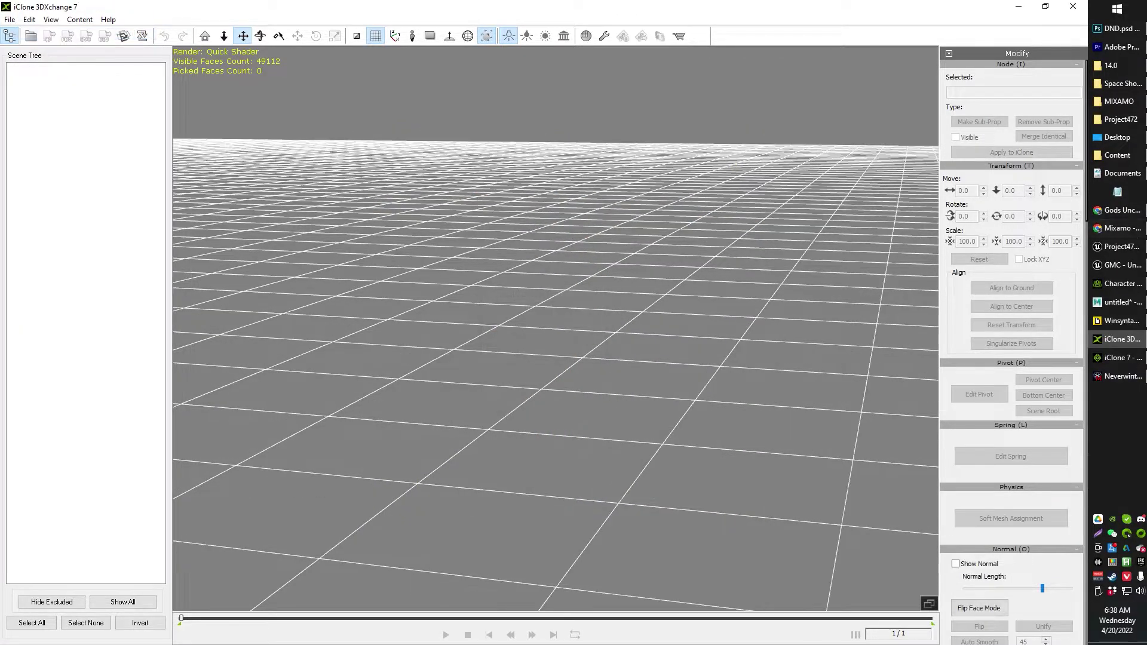
left_click(1108, 103)
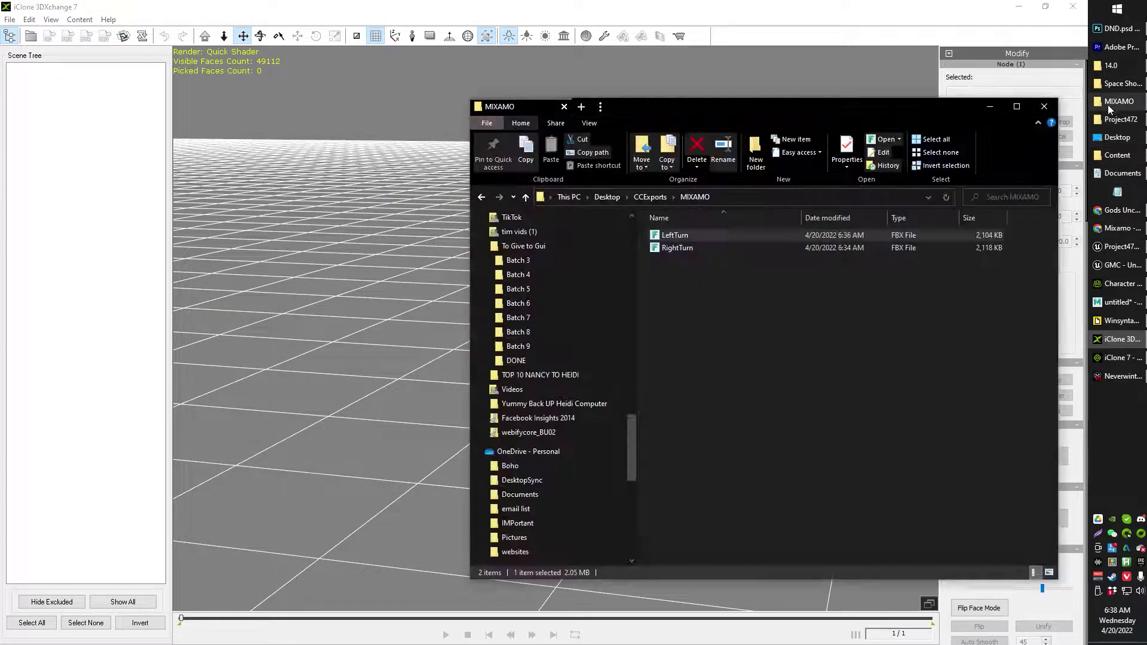
left_click_drag(680, 248, 312, 289)
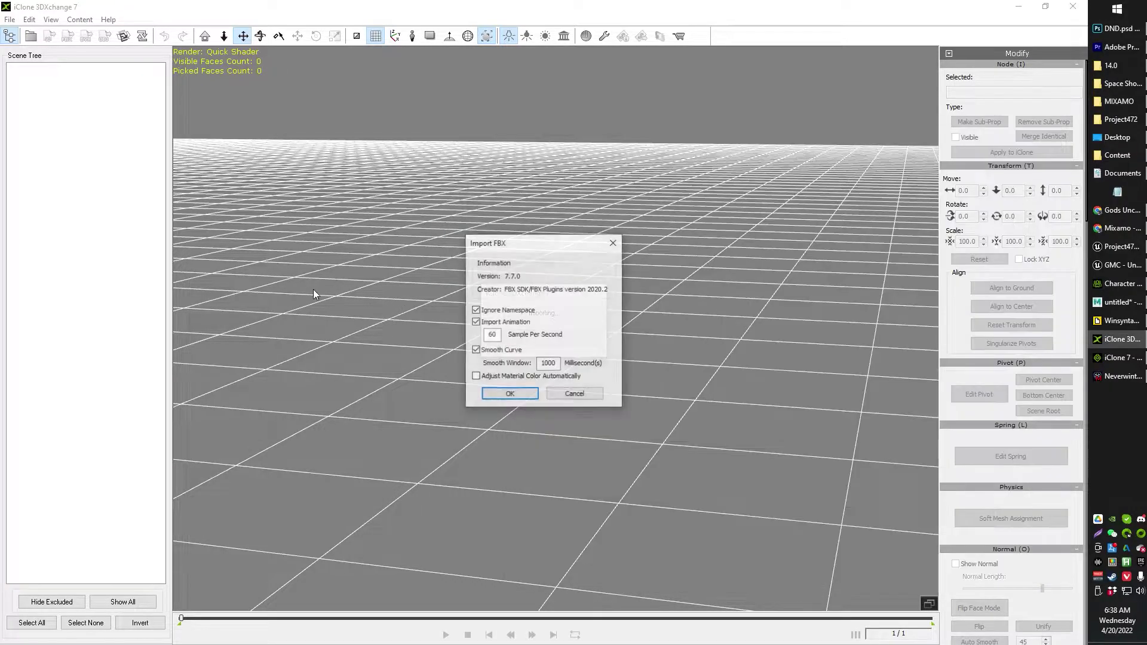
left_click(514, 395)
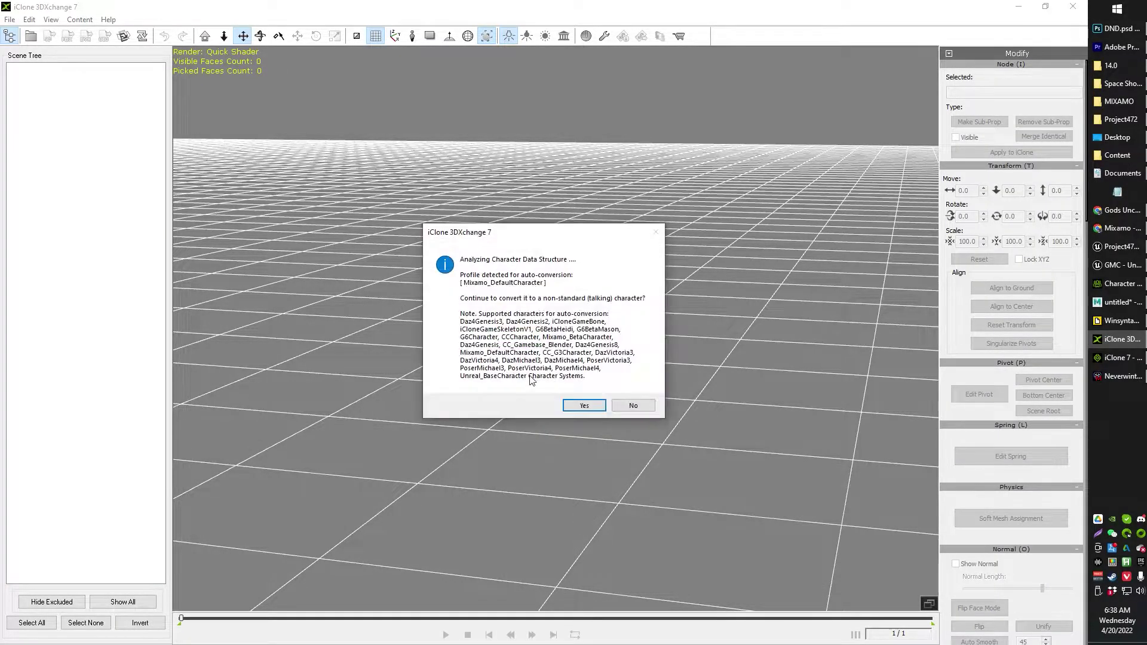
left_click(575, 402)
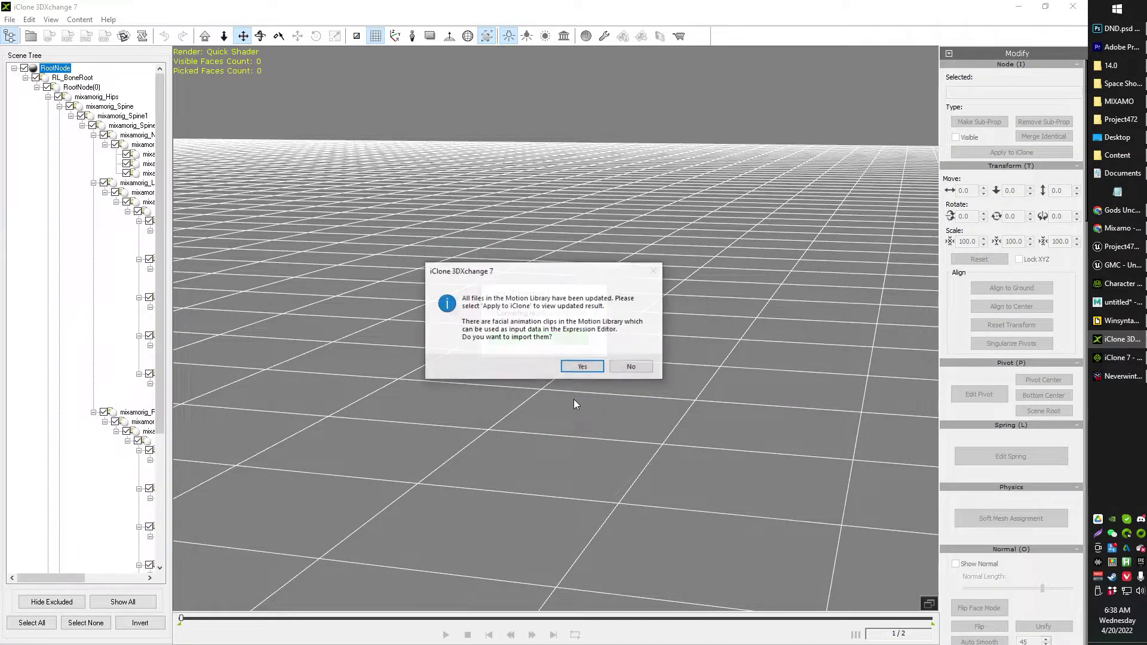
left_click(588, 371)
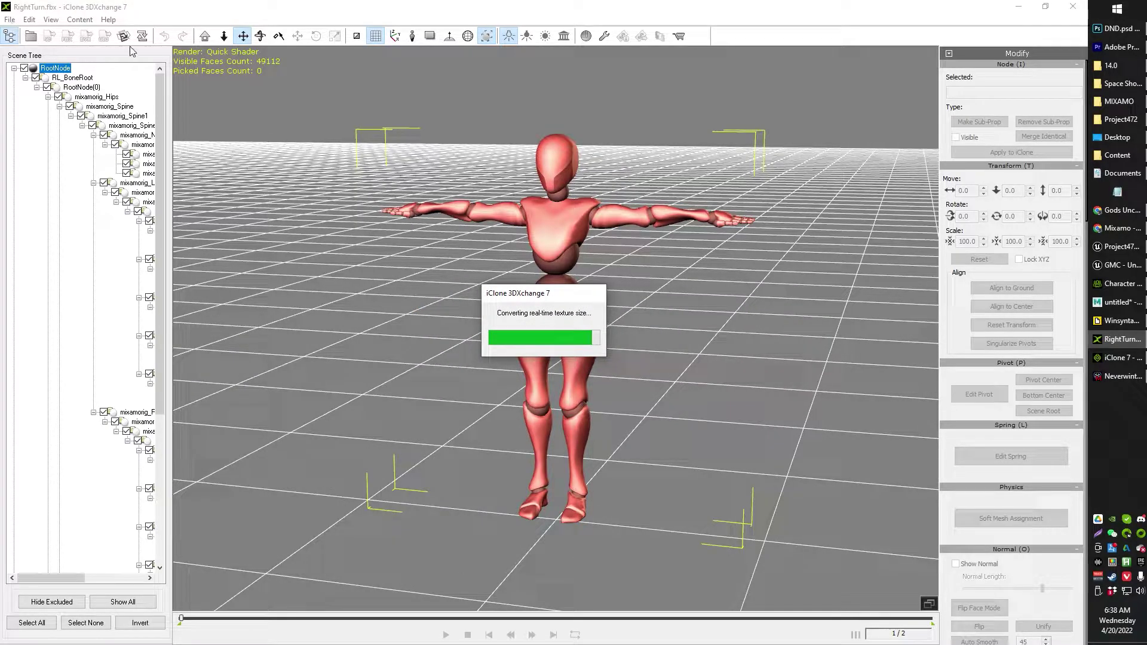
Step: Export the RightTurn animation as an rlMotion into the RightTurn folder
left_click(49, 36)
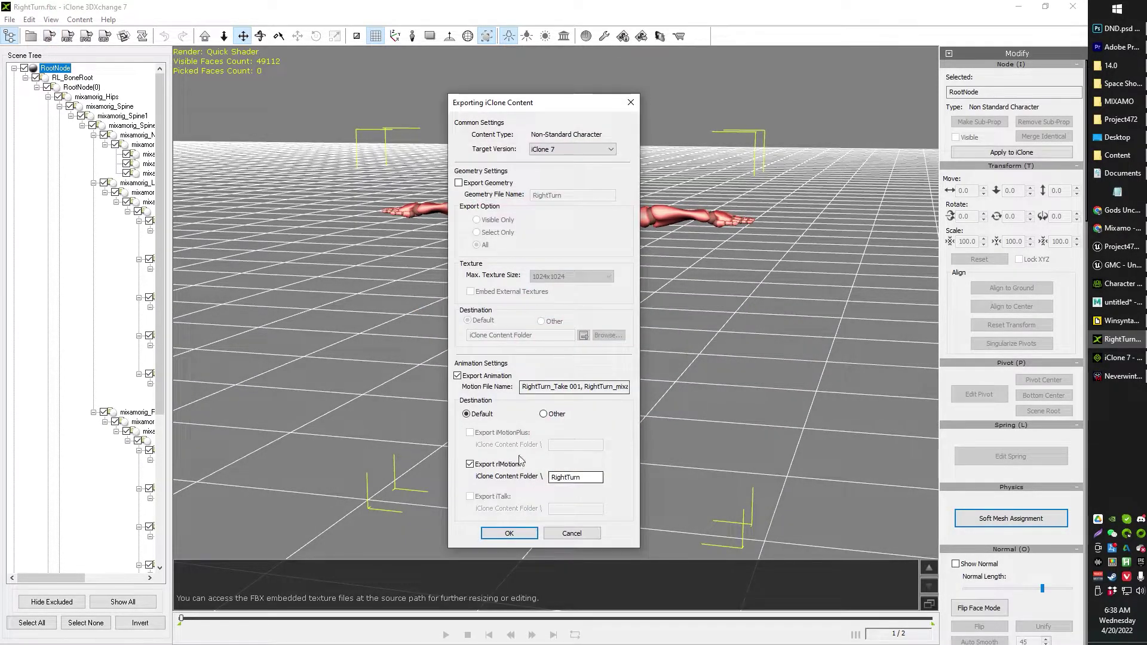
left_click(511, 533)
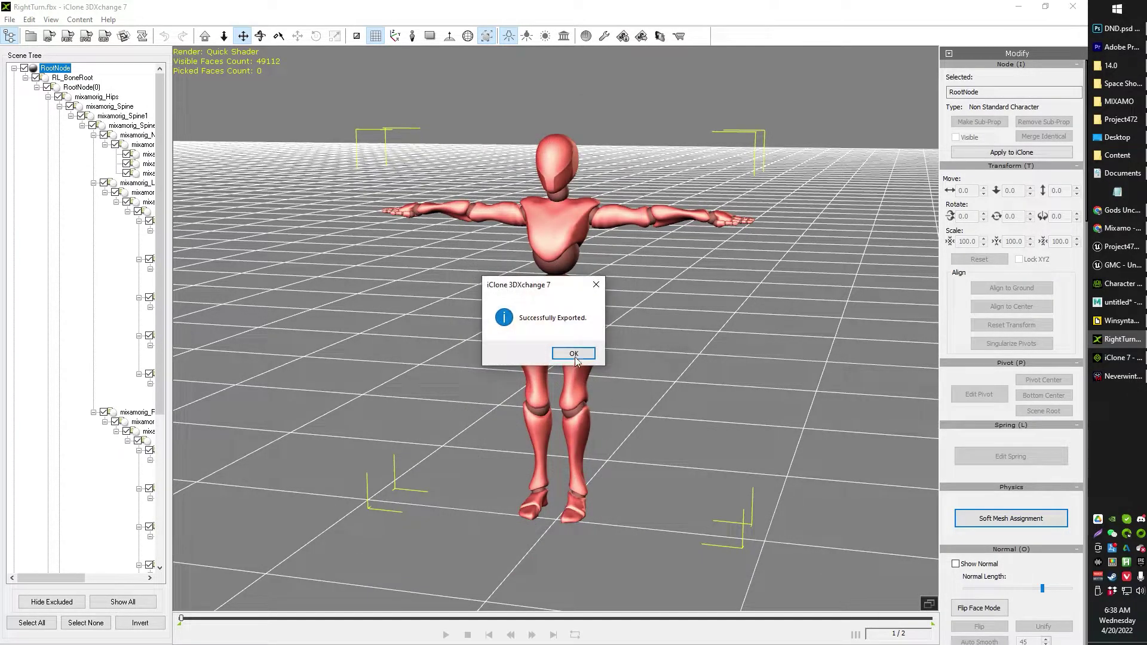
left_click(573, 354)
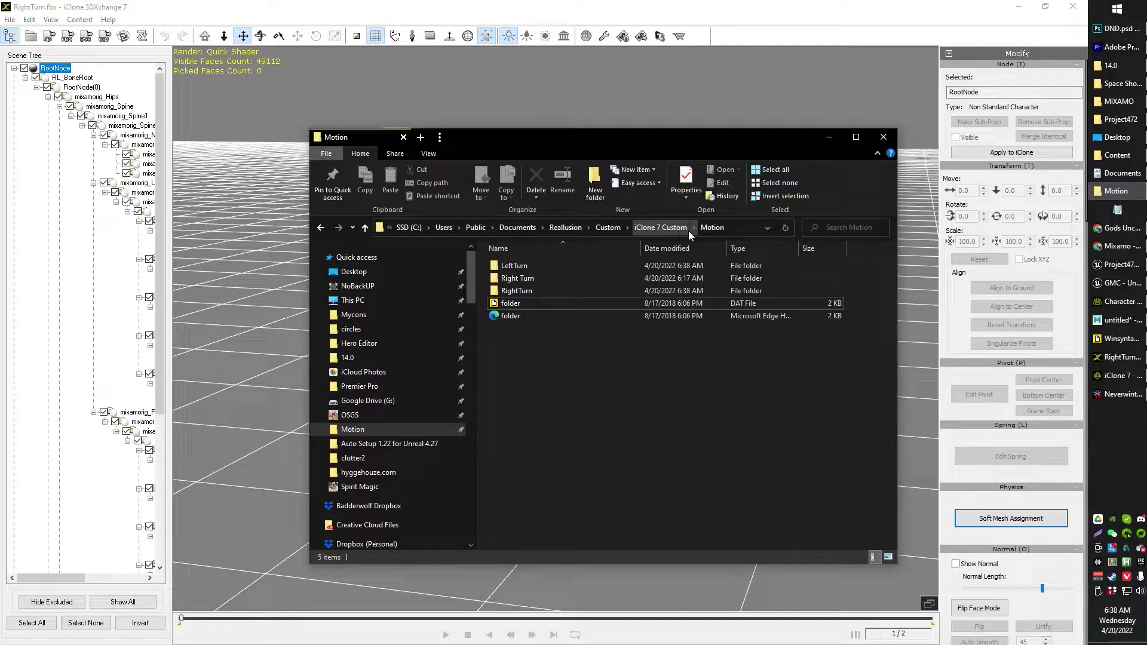
Step: Delete the outdated Right Turn folder, check LeftTurn's motion files, and return to Motion
left_click(540, 278)
key("Delete")
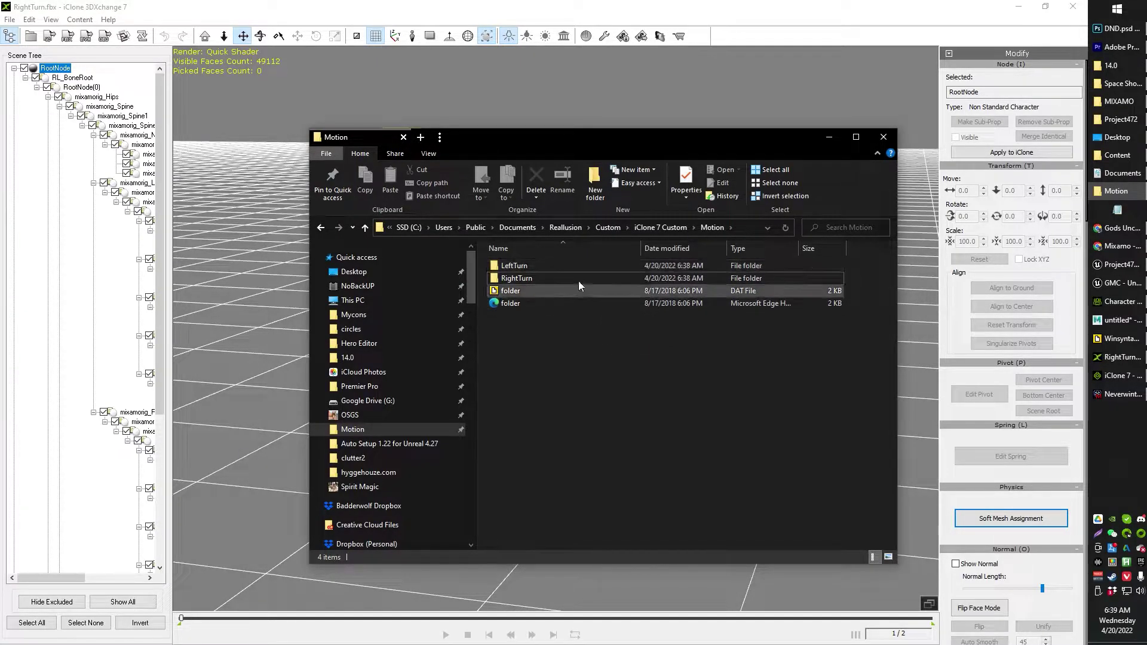
left_click(535, 269)
double_click(536, 268)
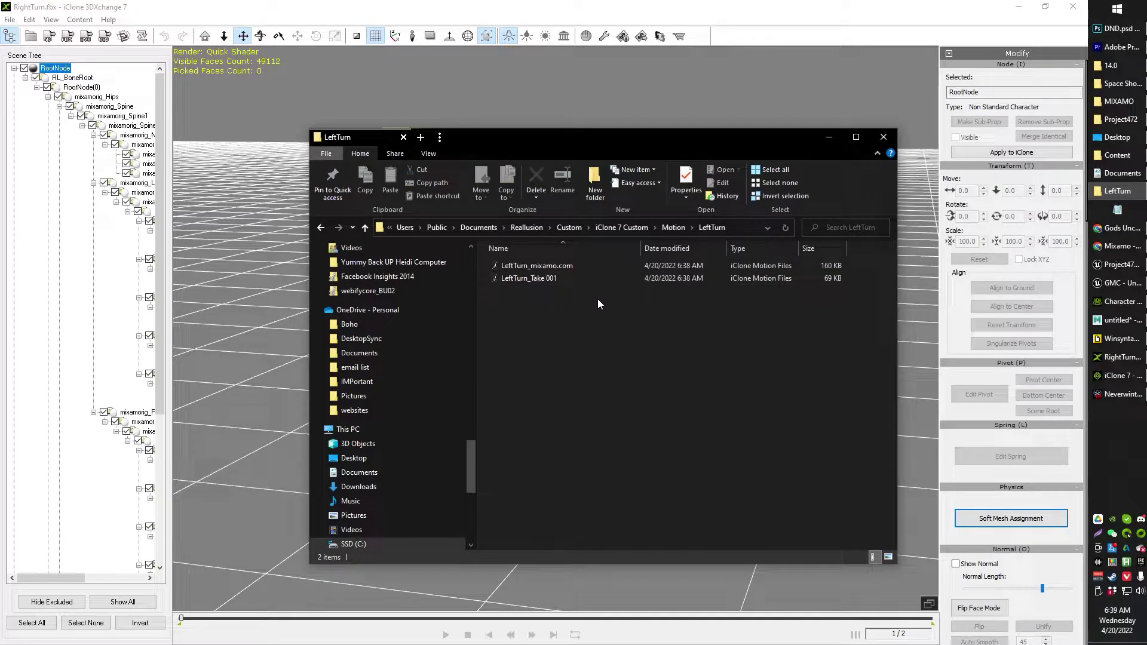
left_click(320, 228)
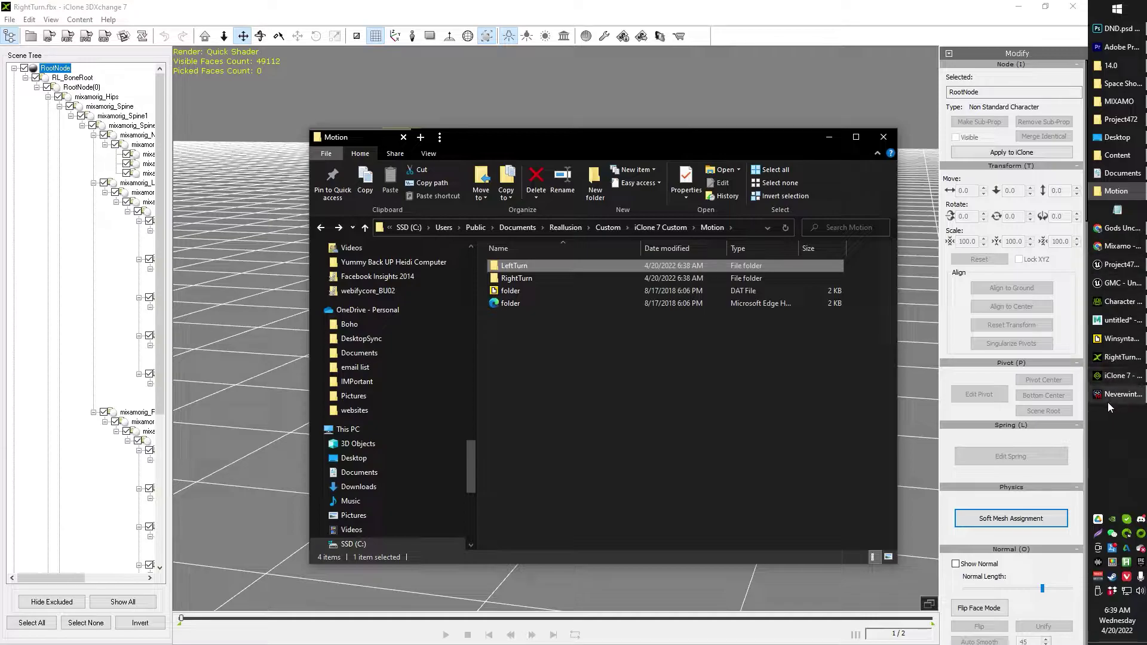
Step: Send the armored female character from Character Creator 3 to iClone via File > Export
left_click(1105, 304)
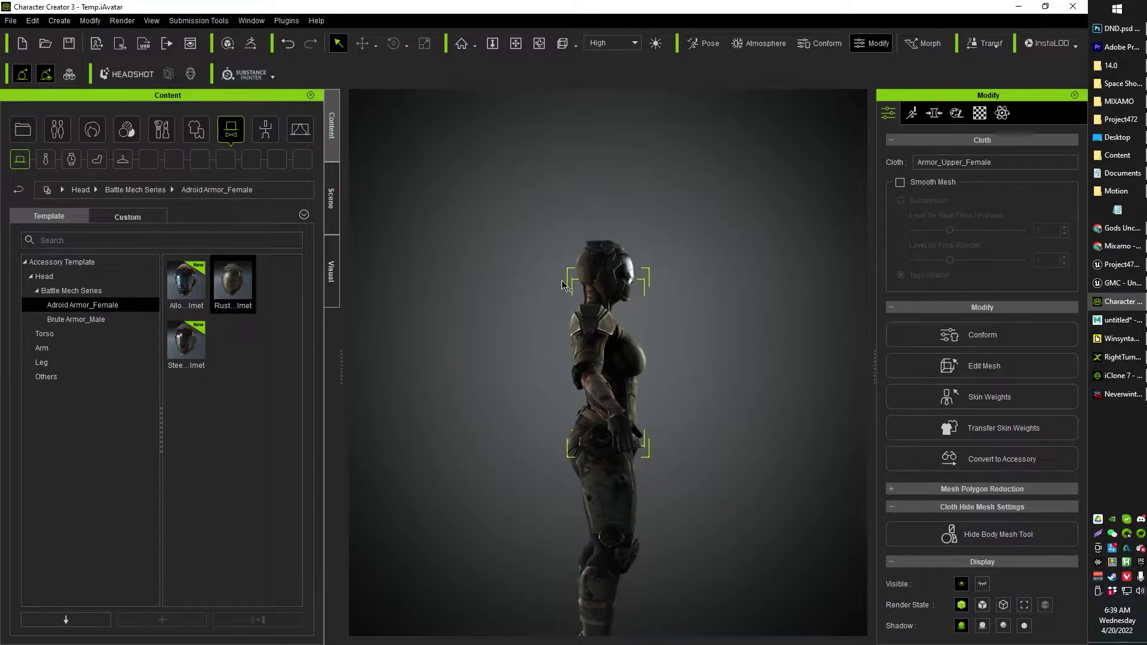
left_click(11, 21)
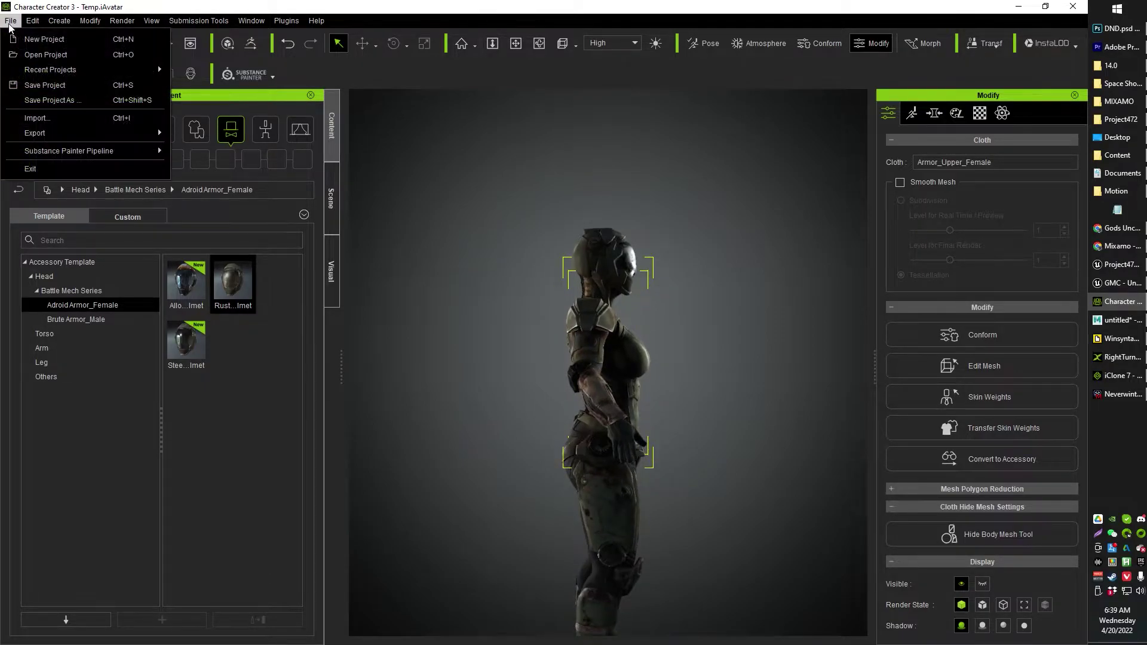
mouse_move(28, 134)
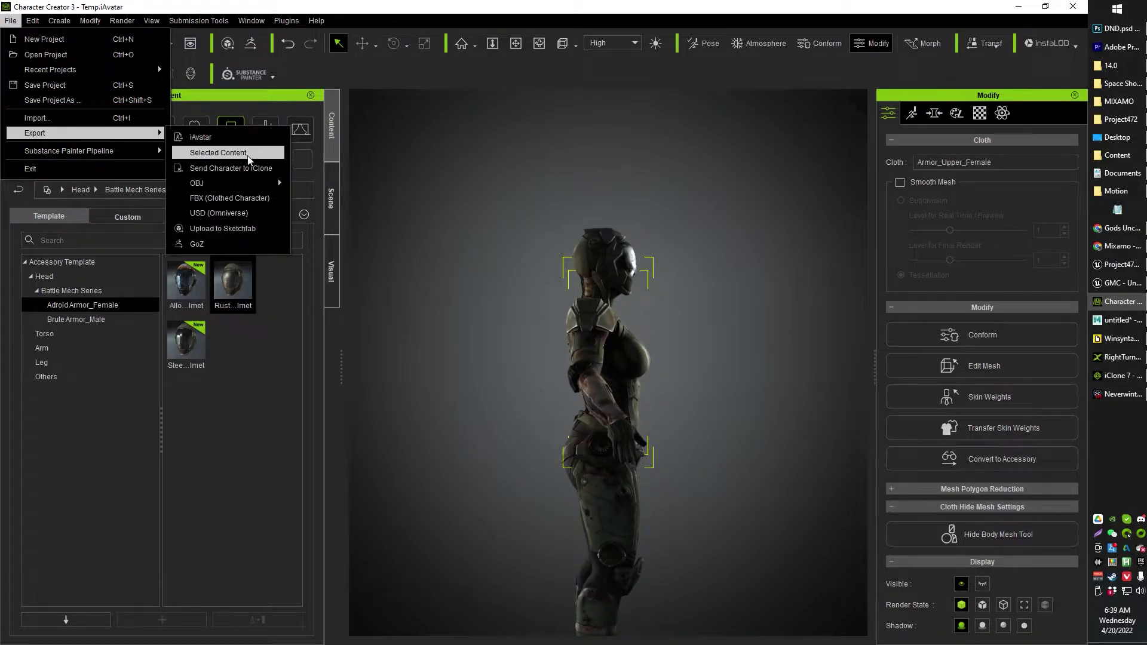
left_click(270, 169)
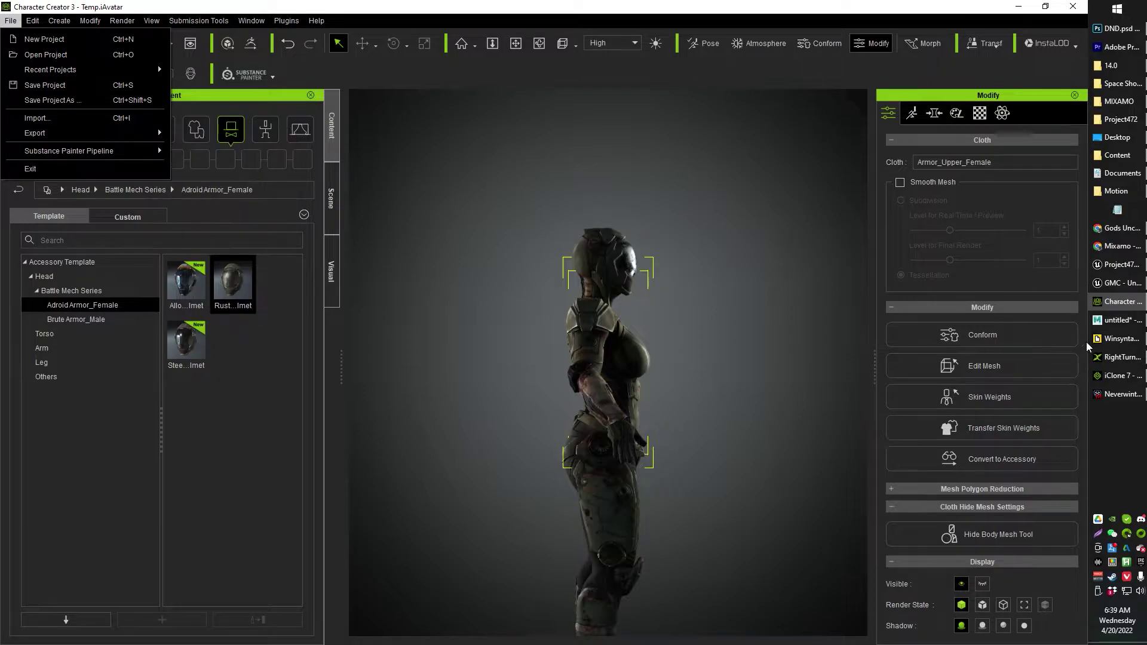
Step: Discard iClone 7's turning-character project without saving, then return to Character Creator 3
left_click(1120, 378)
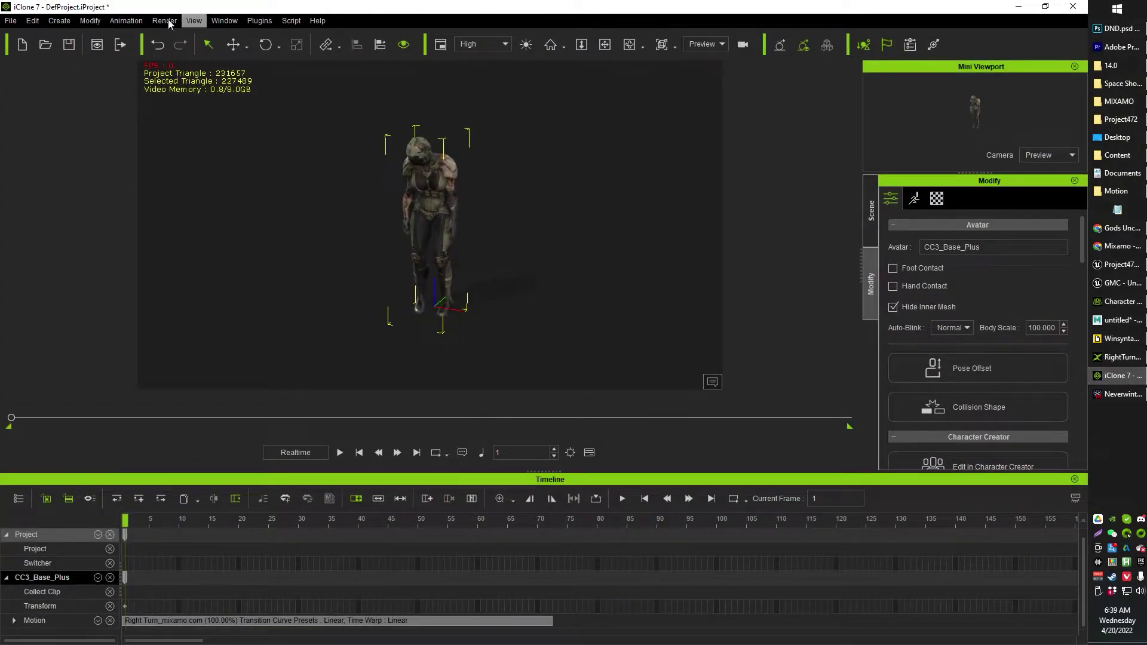
left_click(11, 20)
left_click(36, 49)
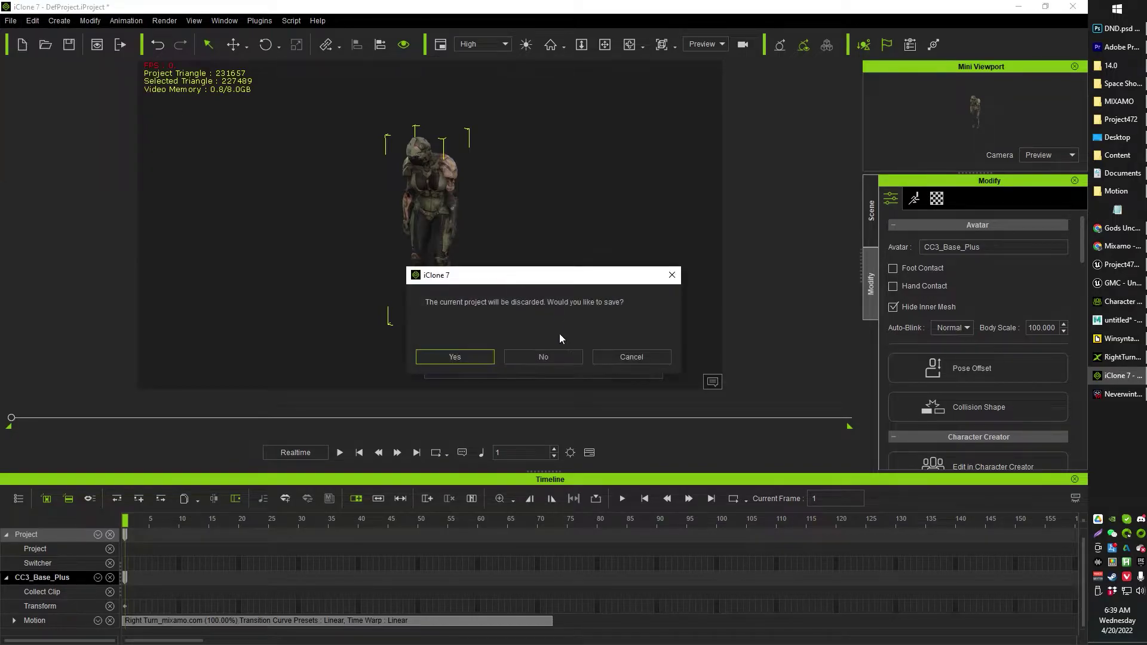
left_click(544, 357)
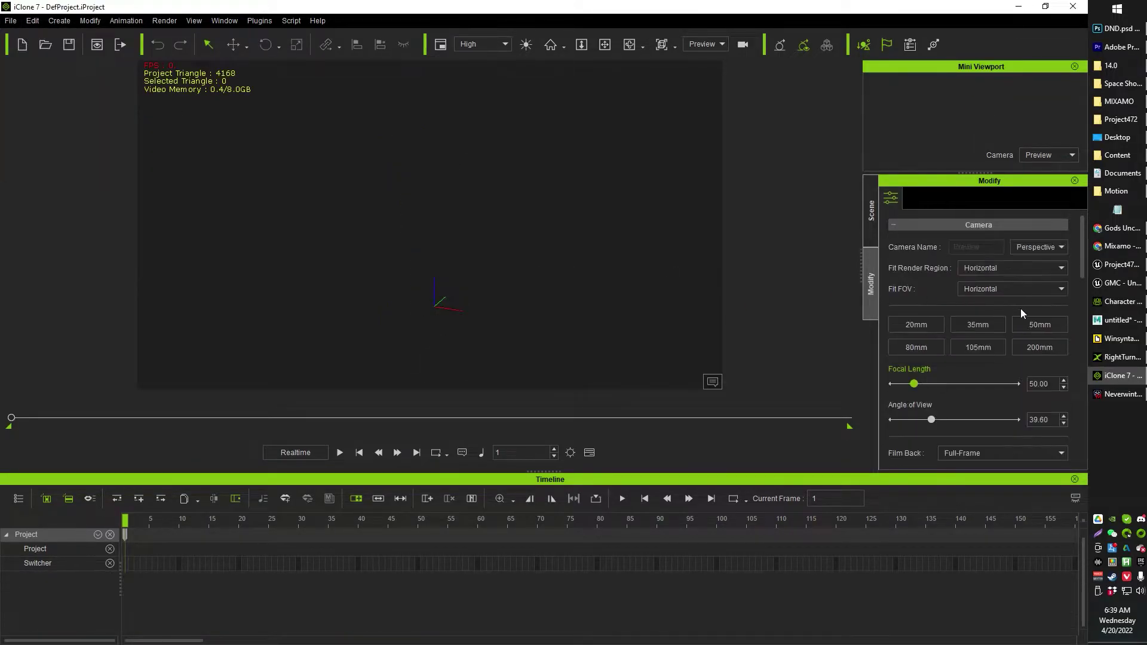
left_click(1116, 381)
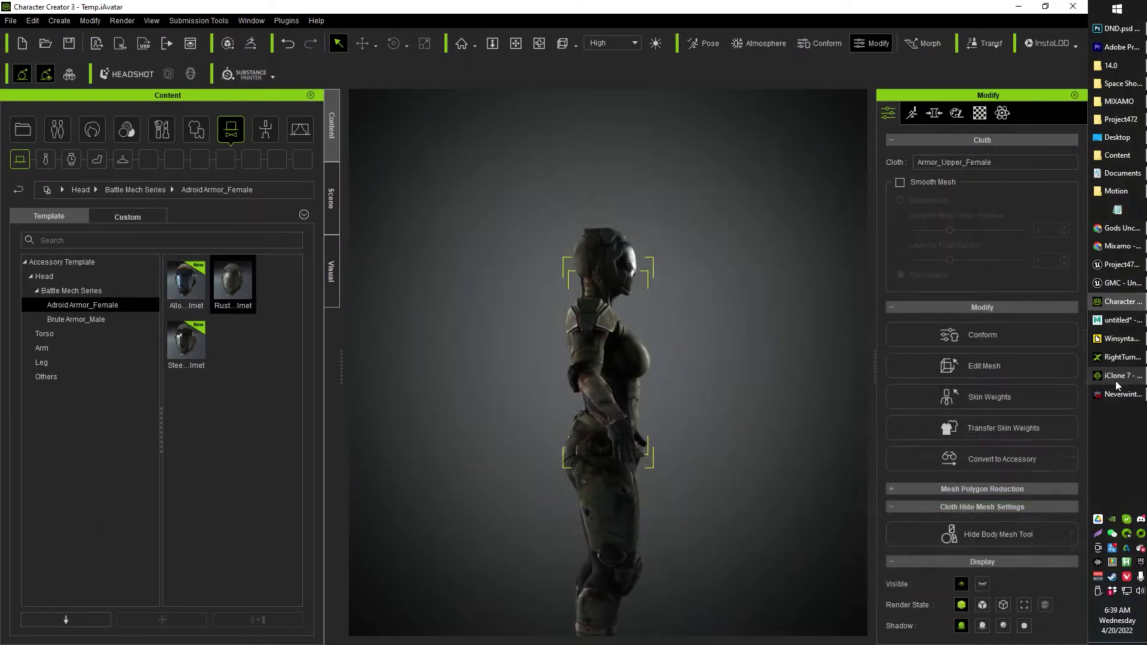
Step: Use File > Export > Send Character to iClone again for the armored android
left_click(7, 23)
mouse_move(119, 132)
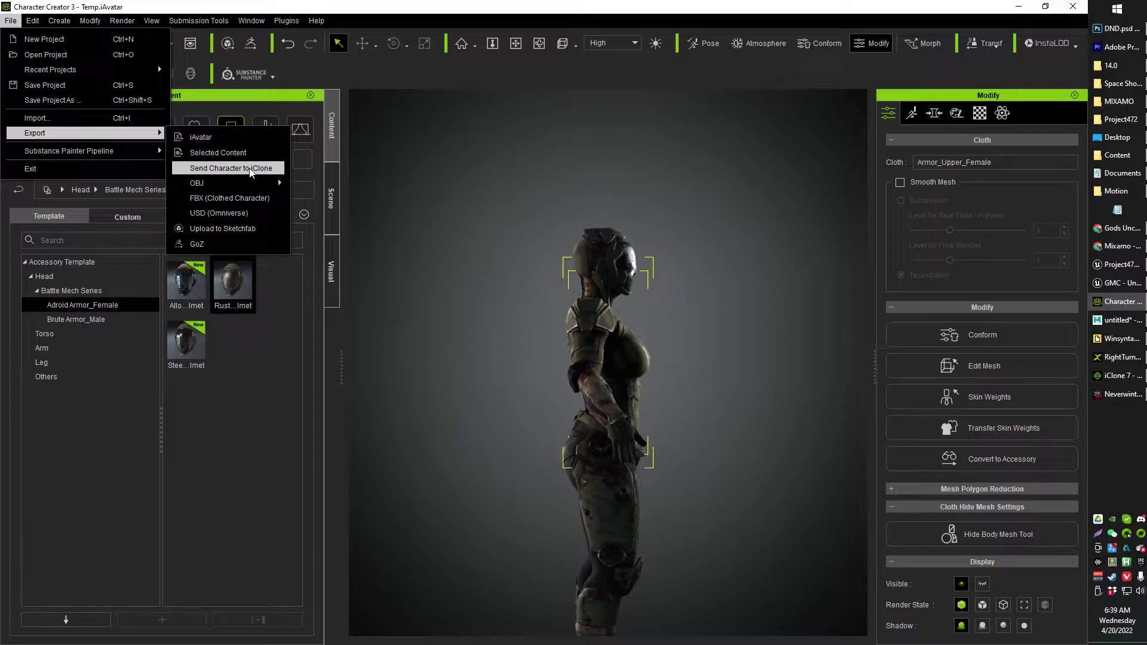
left_click(251, 172)
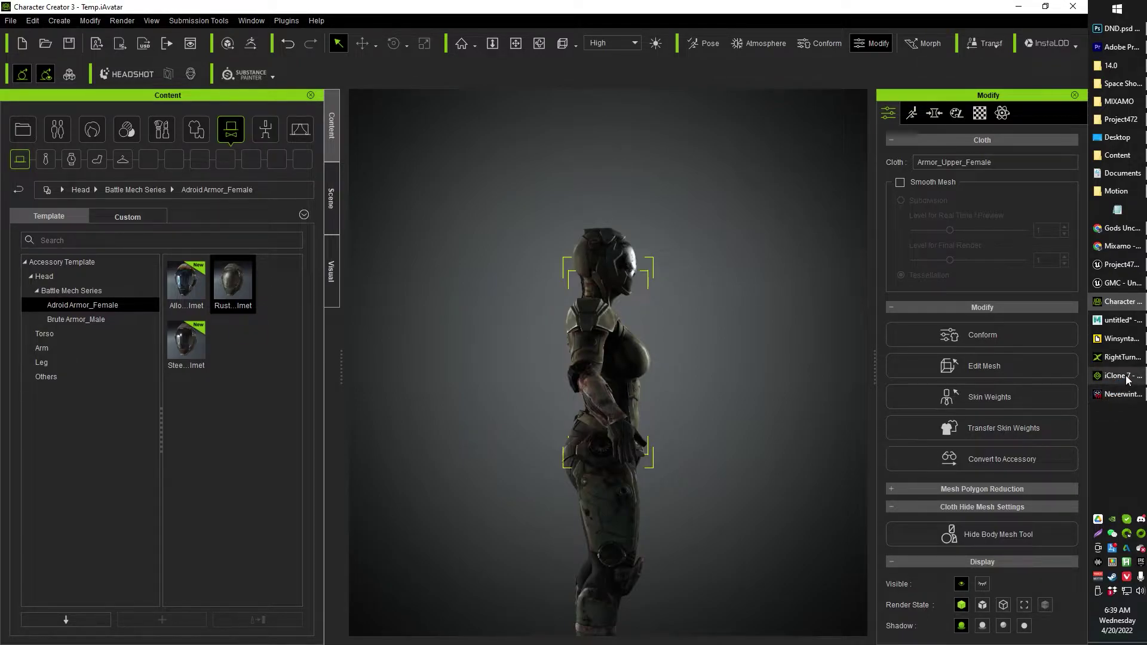
Step: Watch iClone 7 load the armored CC3_Base_Plus character, glancing at RightTurn in 3DXchange
mouse_move(1125, 384)
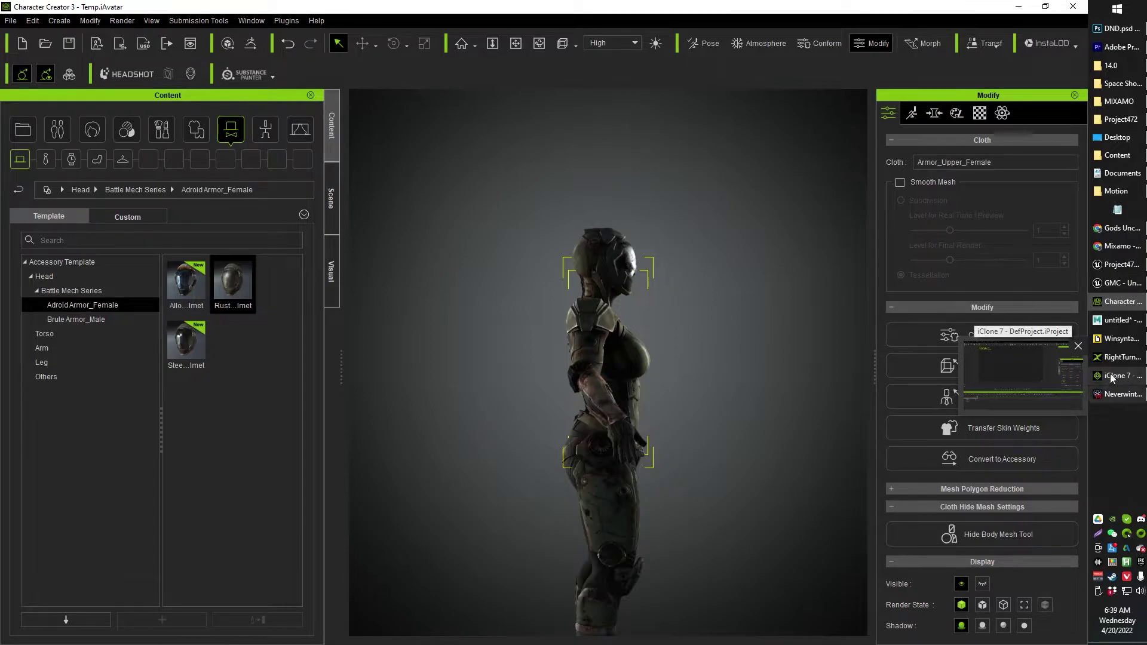
left_click(1111, 377)
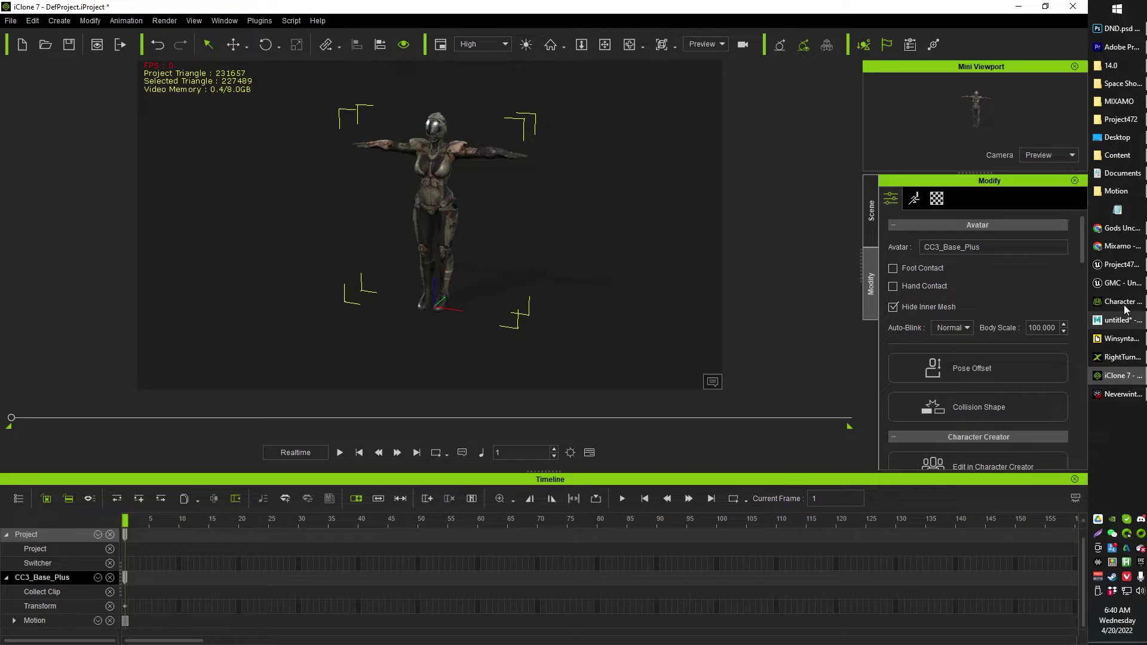
mouse_move(1125, 306)
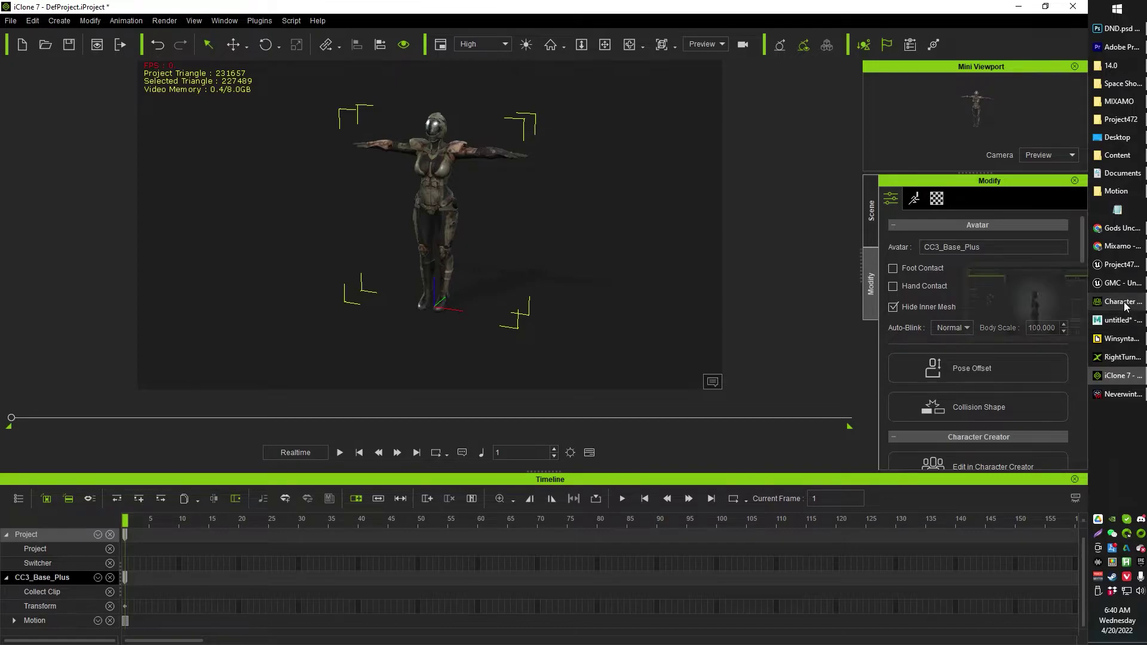
left_click(1129, 359)
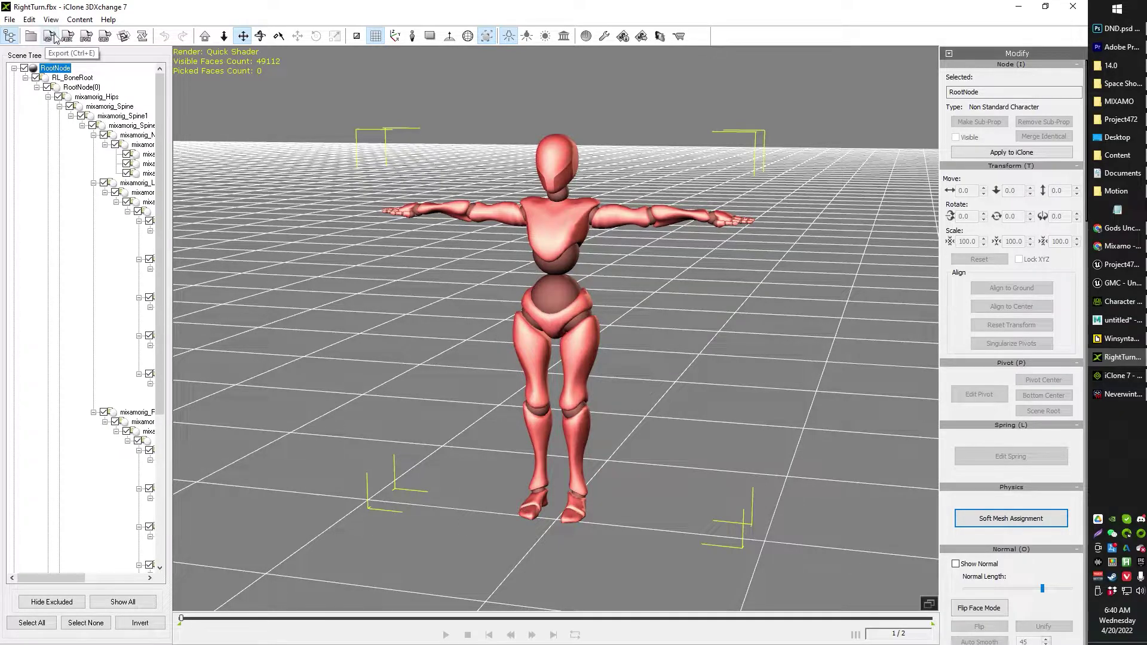
left_click(1106, 372)
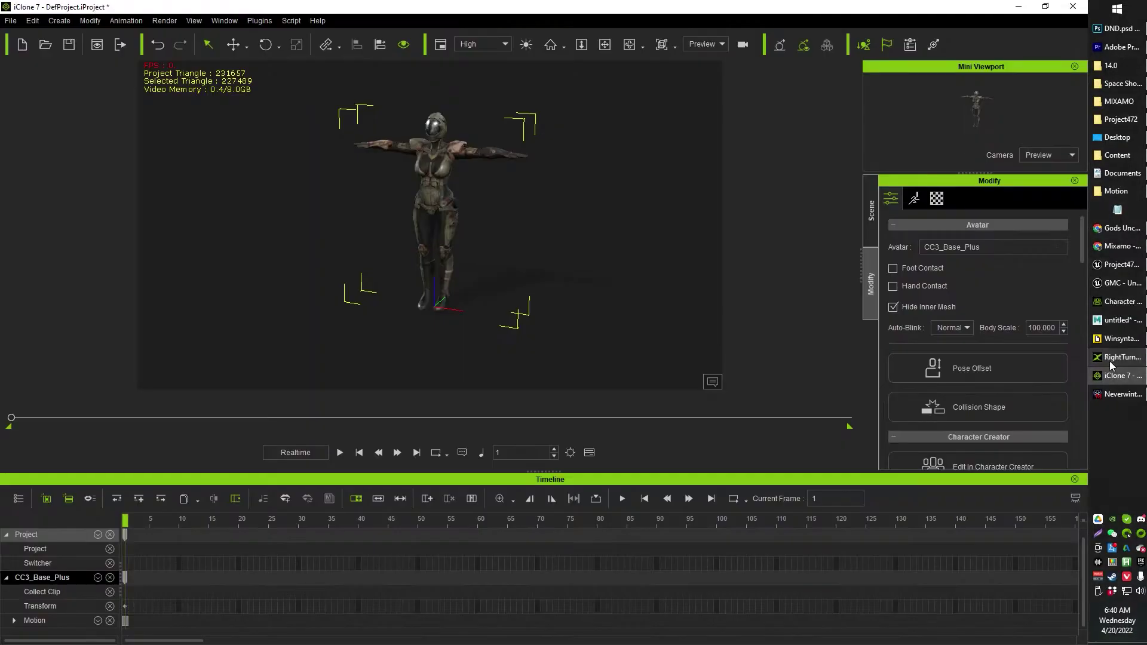
Step: Bring up the file browser from the File menu to load a motion
left_click(16, 23)
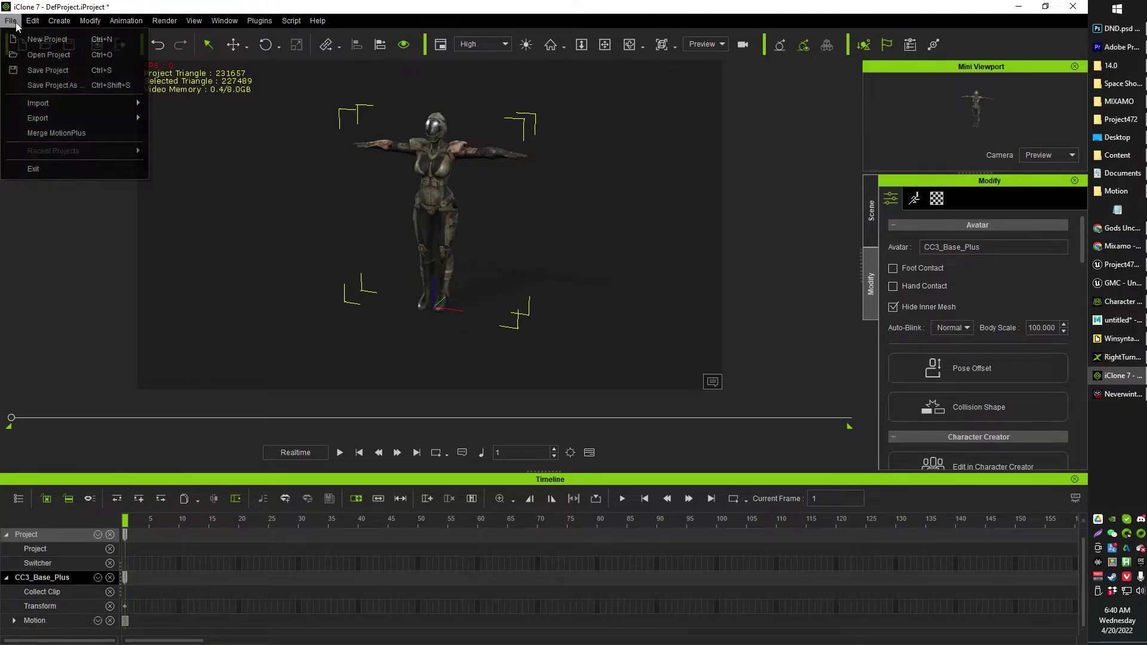
mouse_move(61, 104)
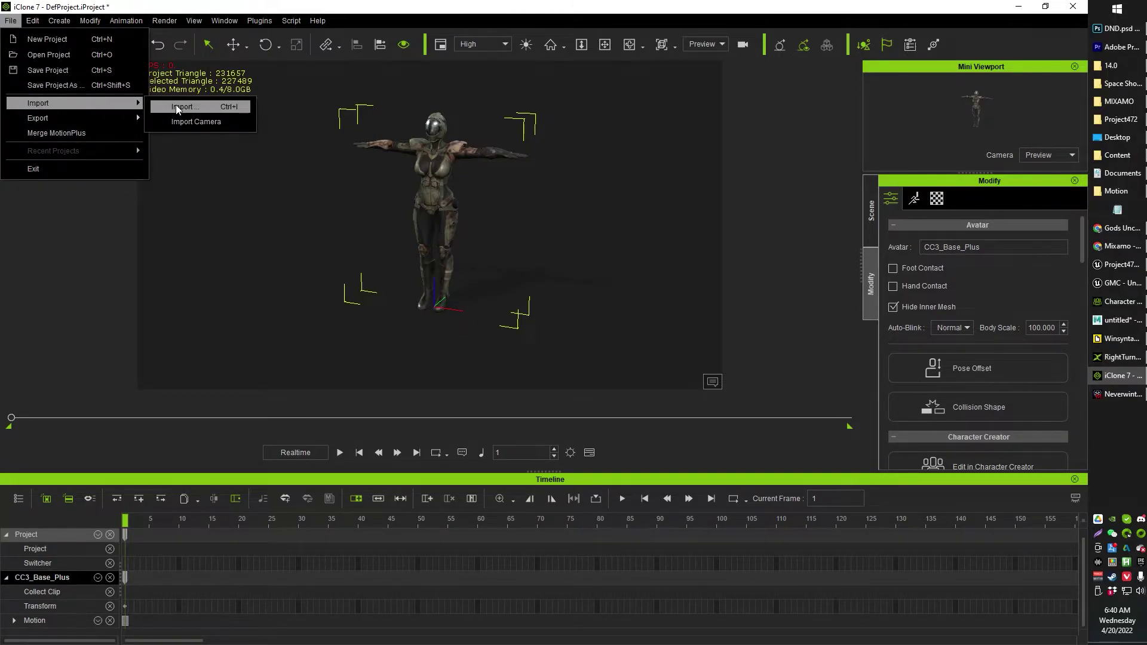
left_click(177, 107)
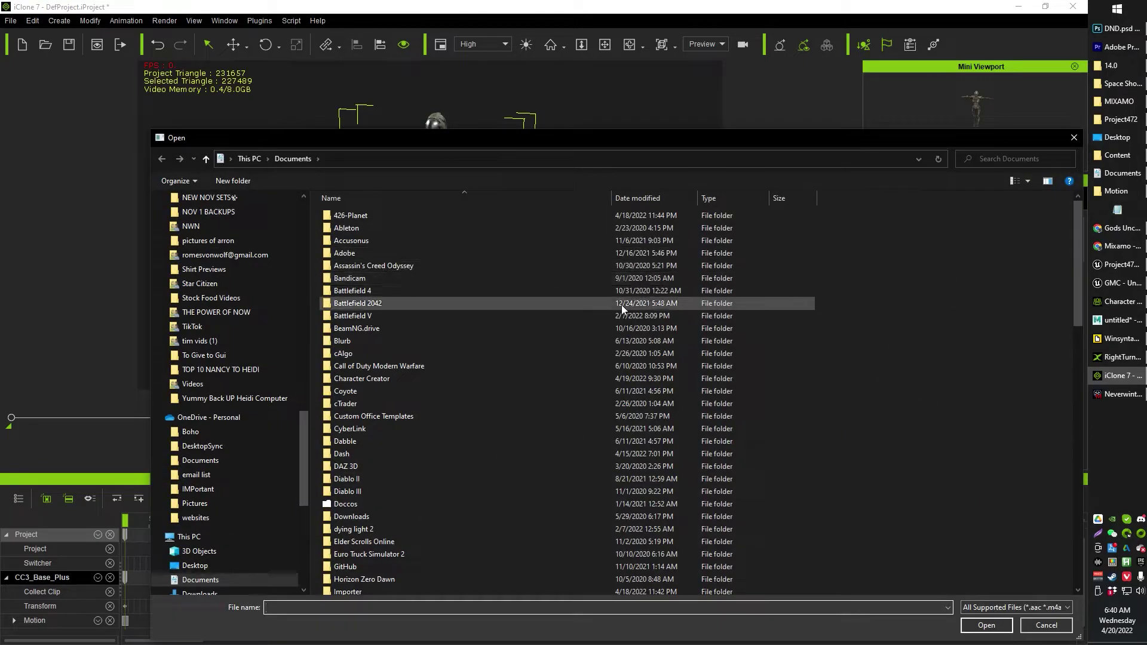
left_click_drag(257, 460, 299, 439)
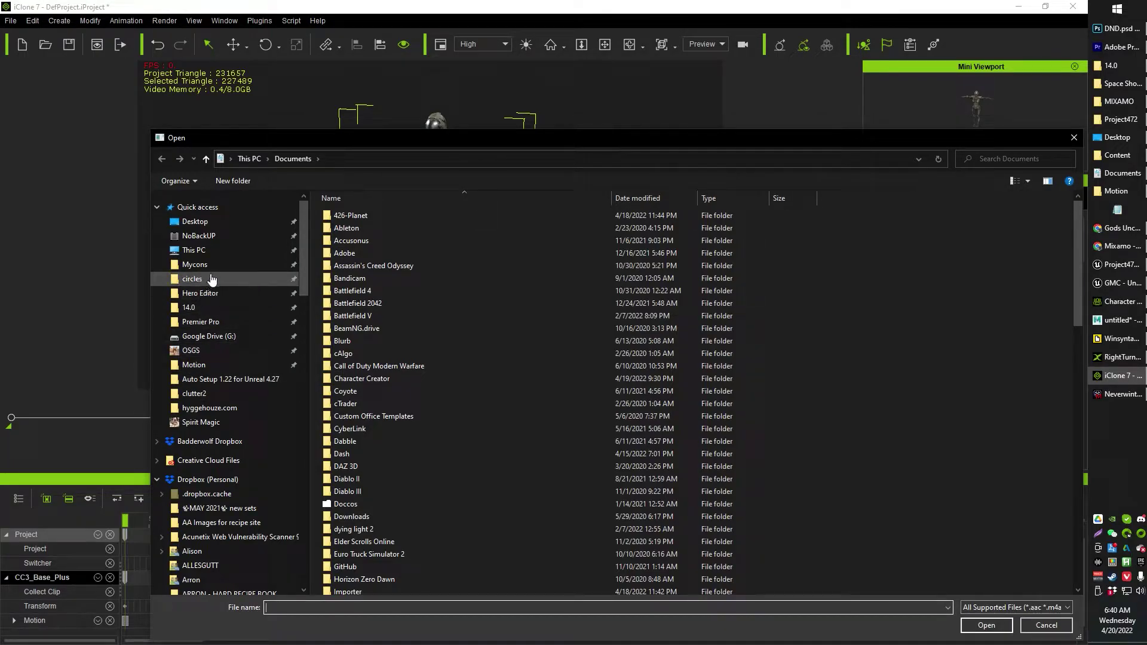
Step: In Motion > LeftTurn, delete LeftTurn_Take 001 and apply LeftTurn_mixamo.com to the character
left_click(210, 365)
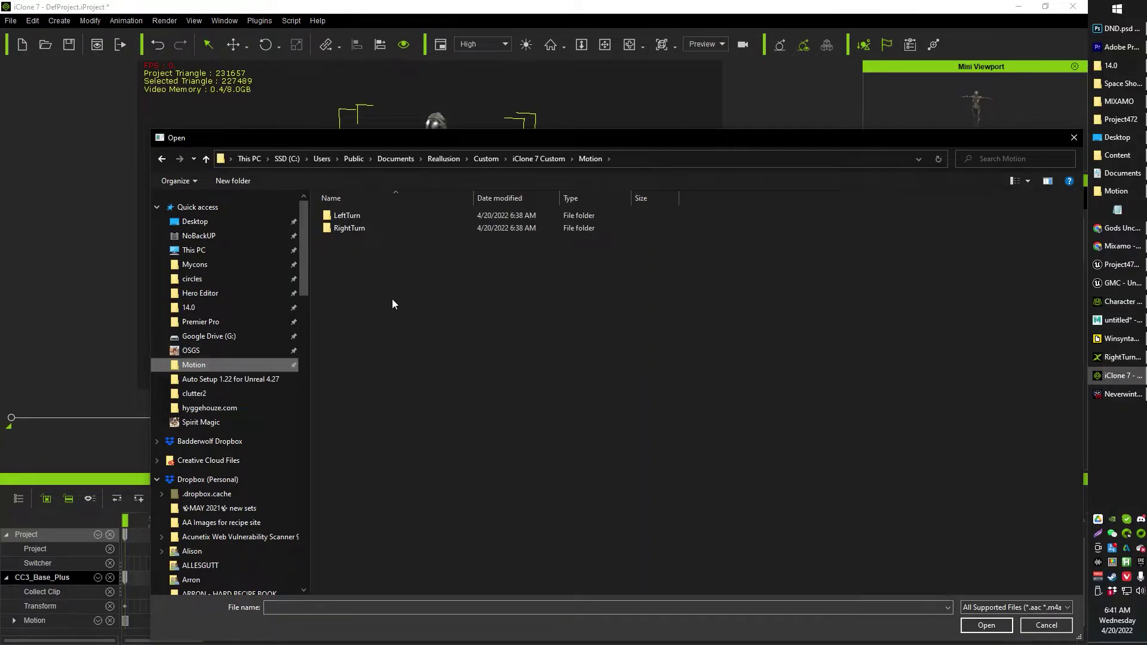
double_click(346, 216)
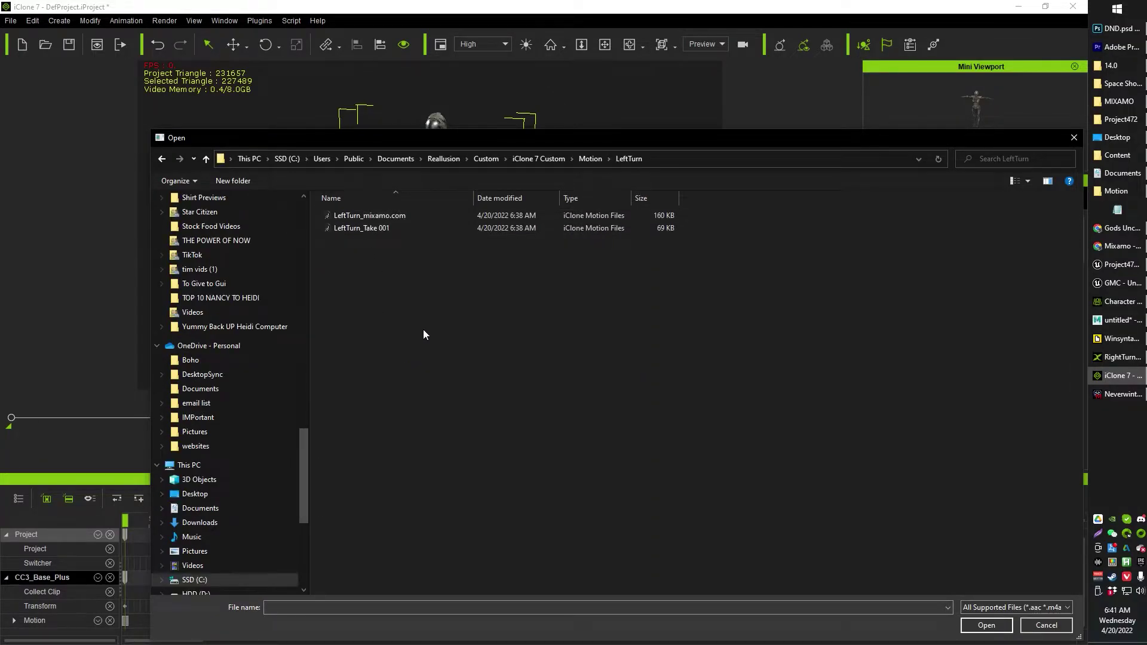
left_click(392, 228)
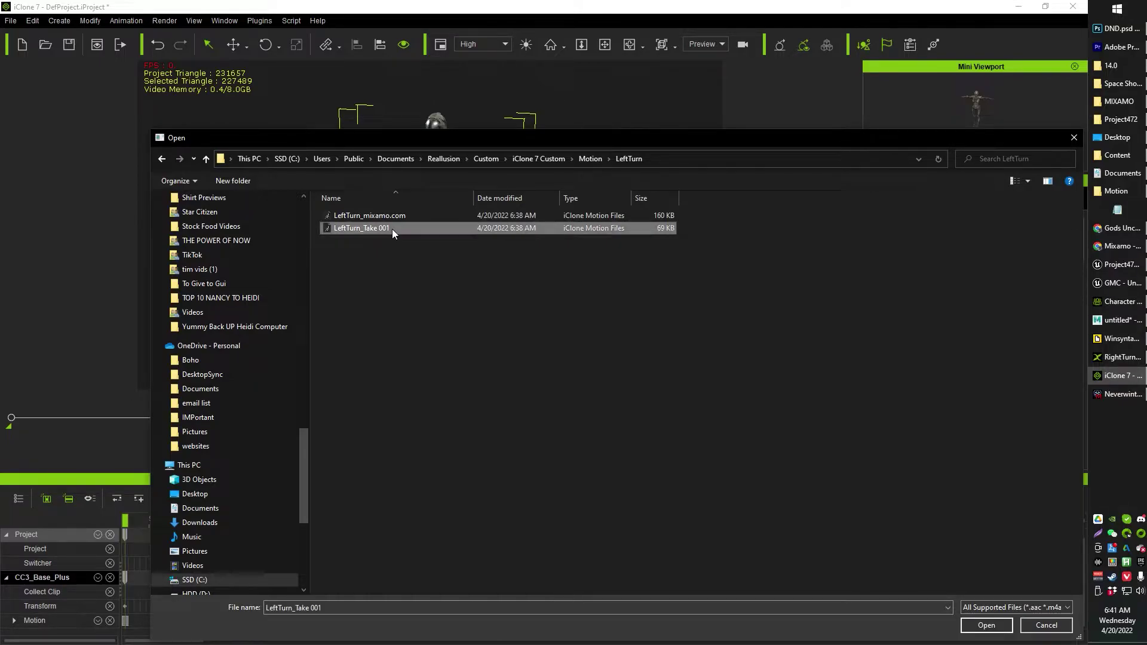
key("Delete")
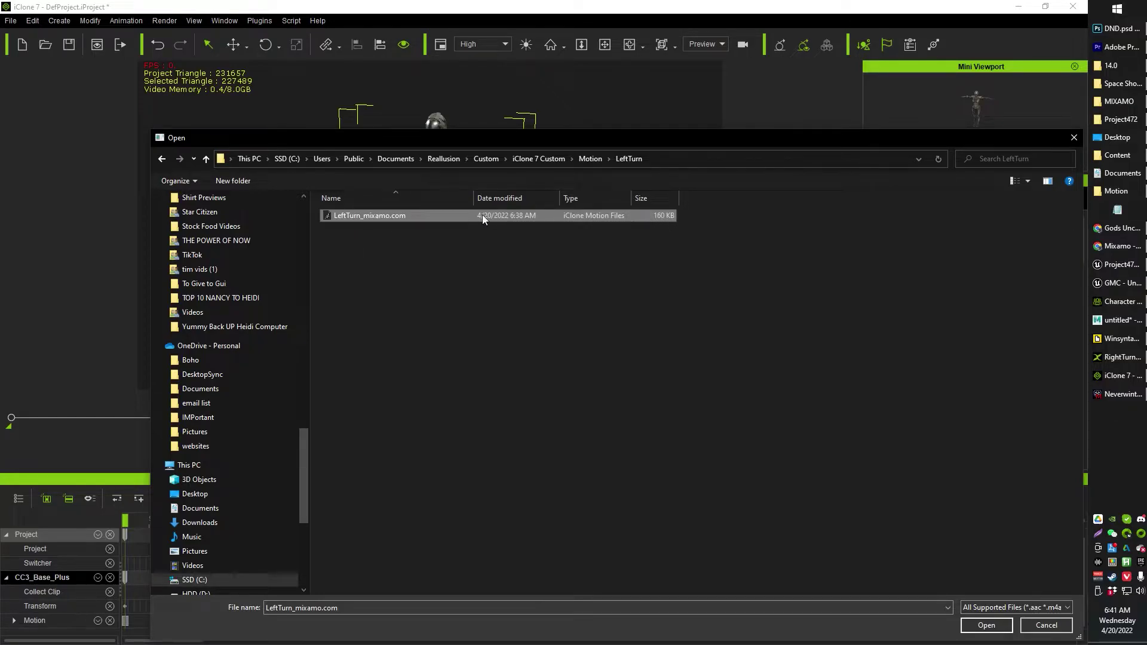
double_click(374, 216)
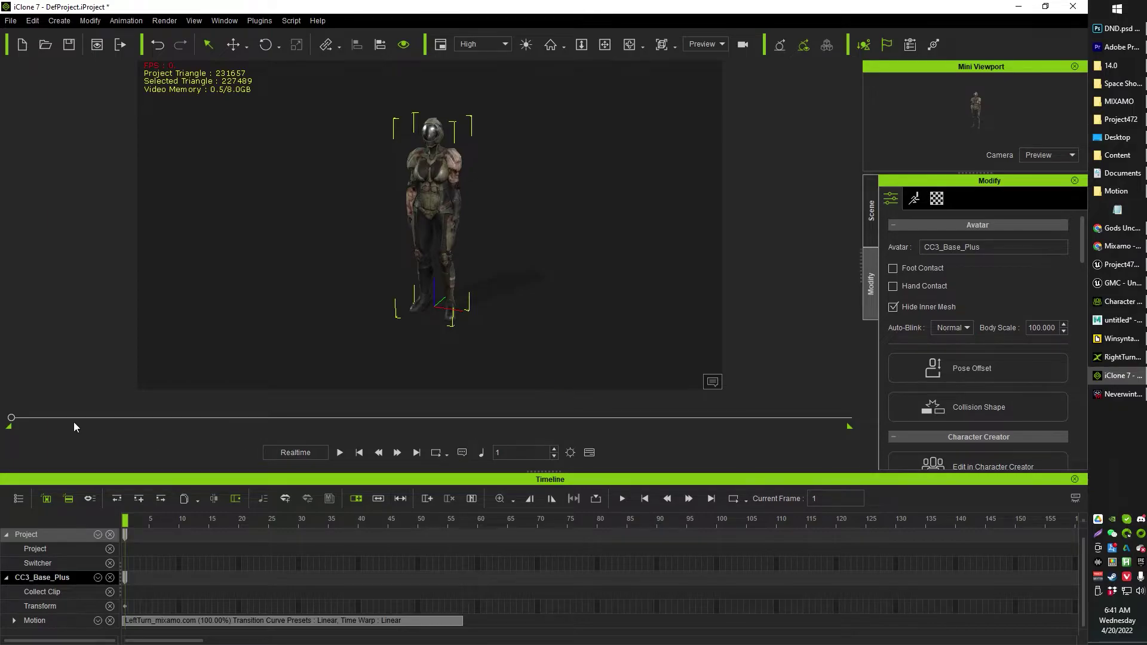
Step: Scrub the LeftTurn animation and step frame by frame to settle on frame 57
left_click_drag(12, 421, 35, 440)
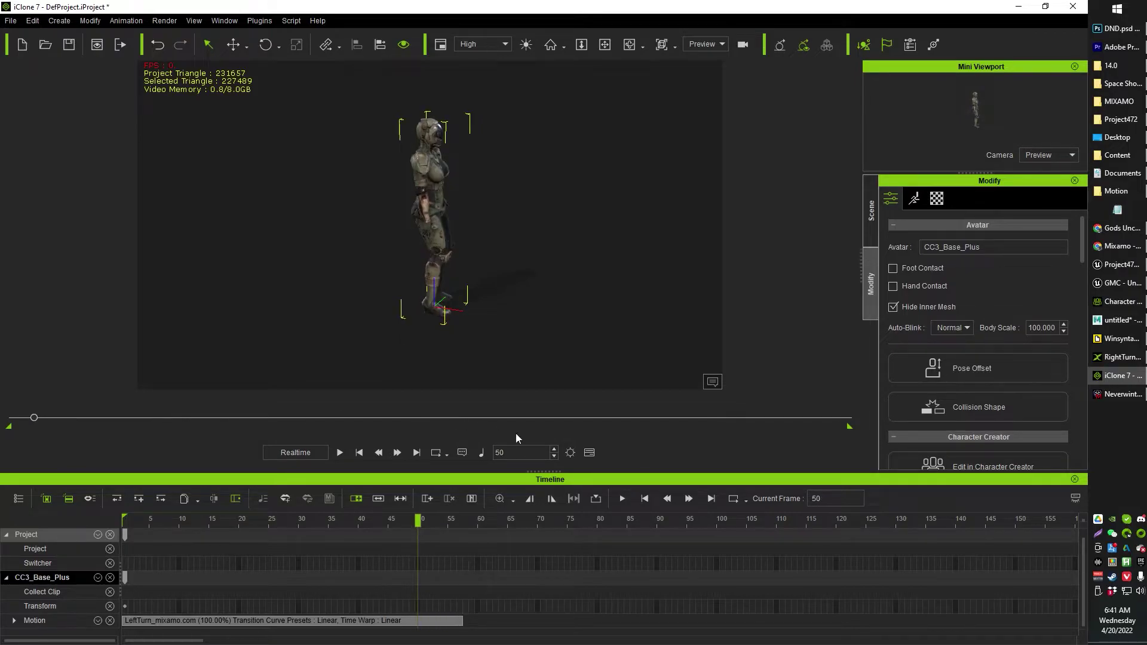
left_click(554, 449)
left_click(555, 449)
left_click(555, 449)
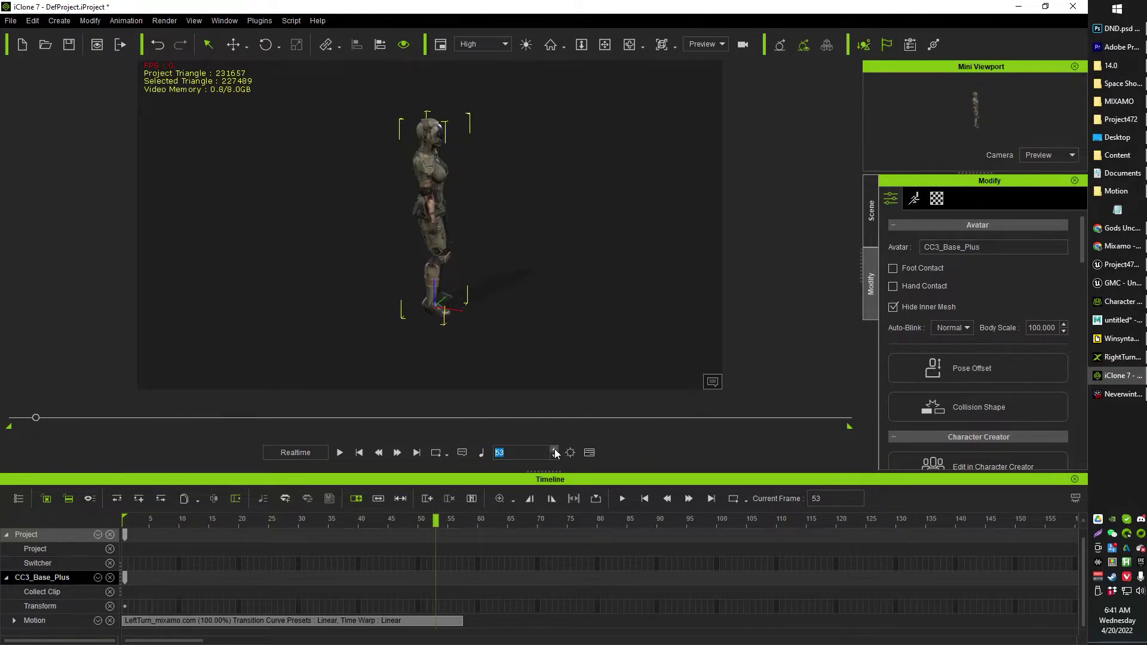
left_click(554, 449)
left_click(555, 450)
left_click(555, 449)
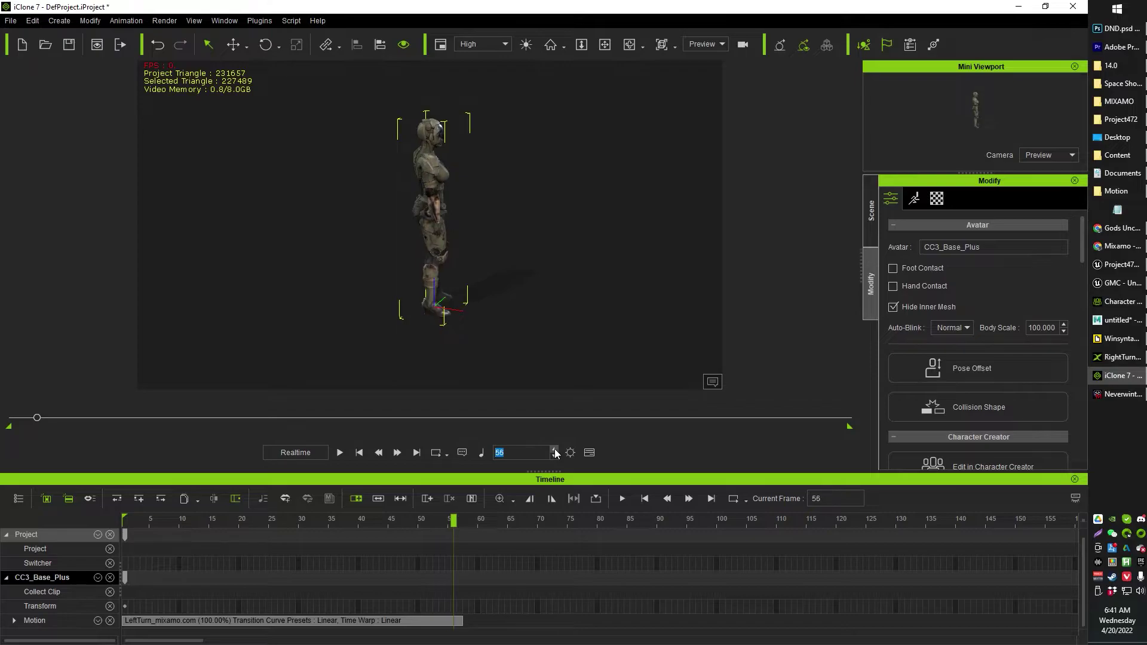
left_click(554, 449)
left_click(555, 449)
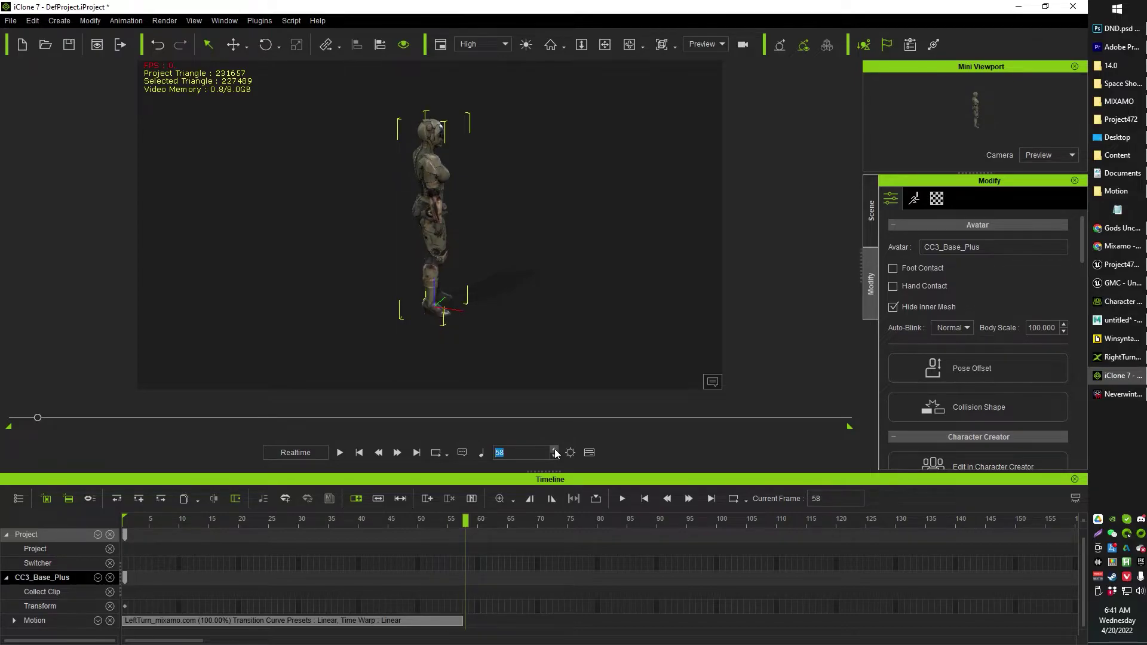
left_click(555, 449)
left_click(555, 449)
left_click(554, 456)
left_click(553, 456)
left_click(554, 457)
left_click(553, 456)
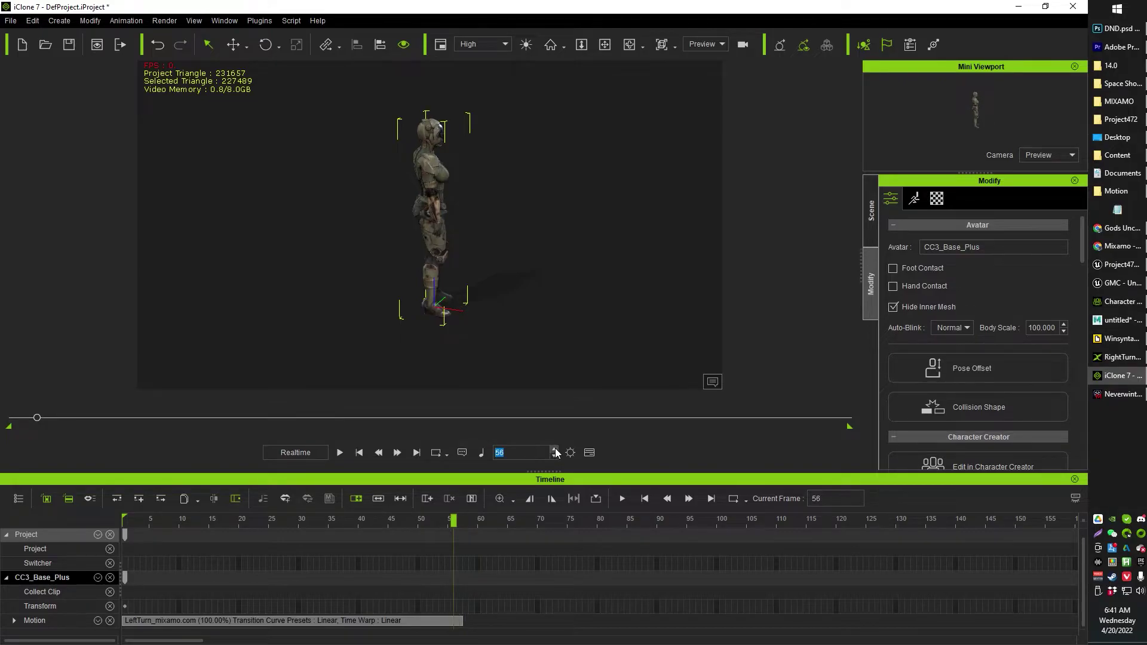
left_click(555, 449)
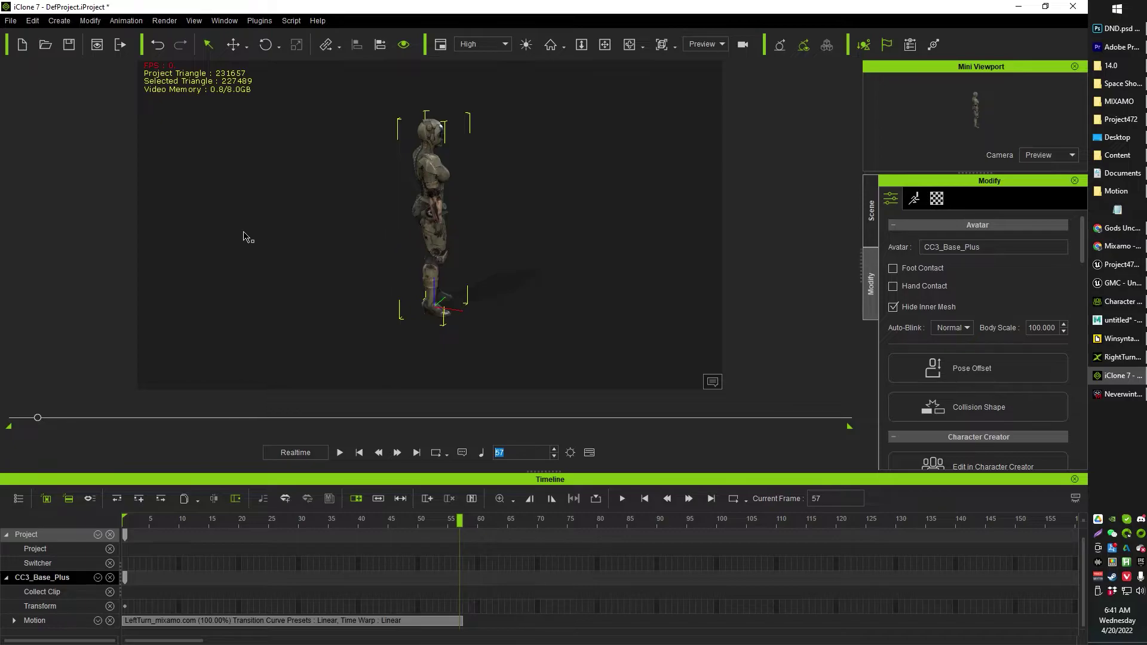
Step: Set the Unreal-preset Export FBX to the frame range 1 to 57
left_click(11, 20)
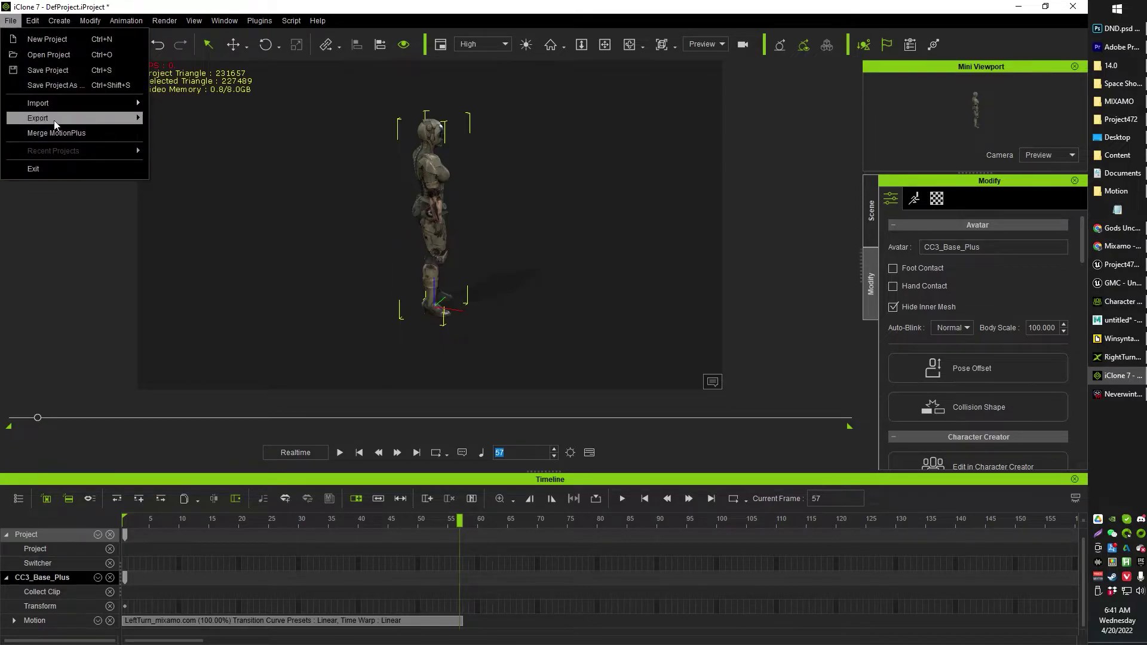
mouse_move(55, 121)
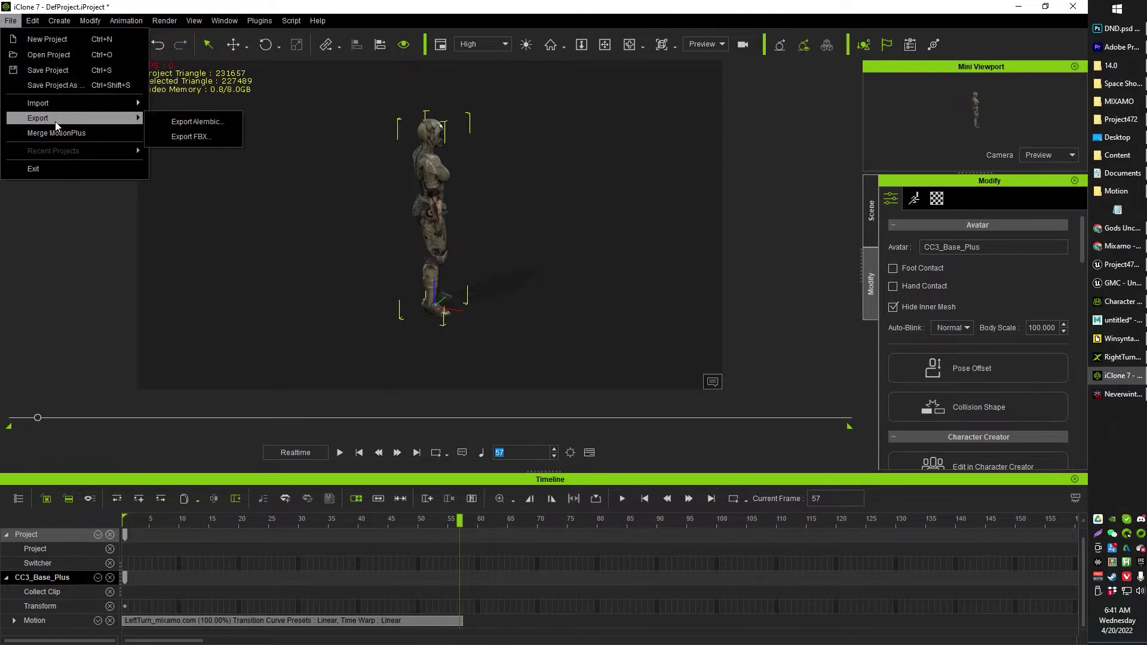
left_click(176, 137)
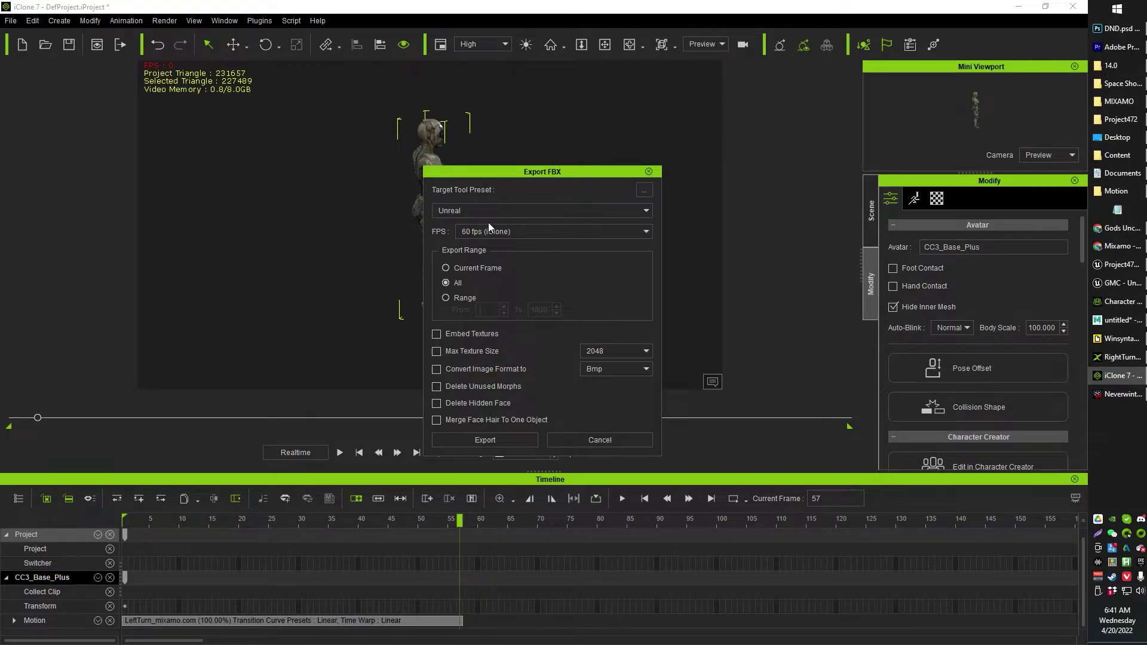
left_click(446, 298)
left_click(596, 284)
left_click(447, 297)
left_click(490, 442)
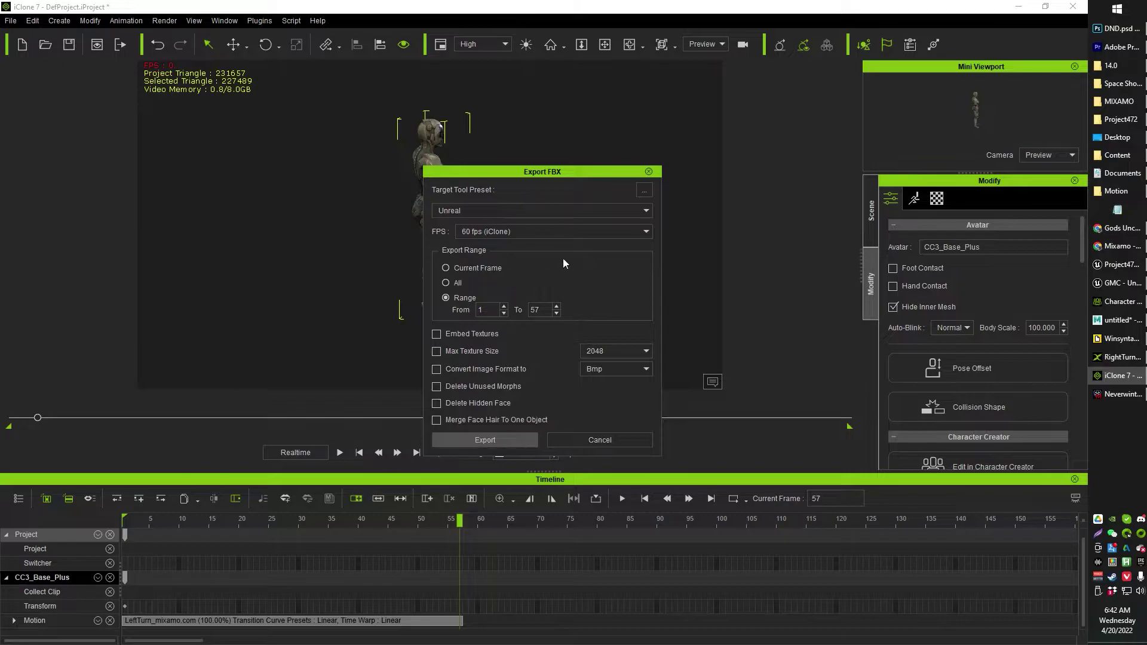
Step: Check the advanced FBX settings, then reopen Export FBX and start the export
left_click(644, 190)
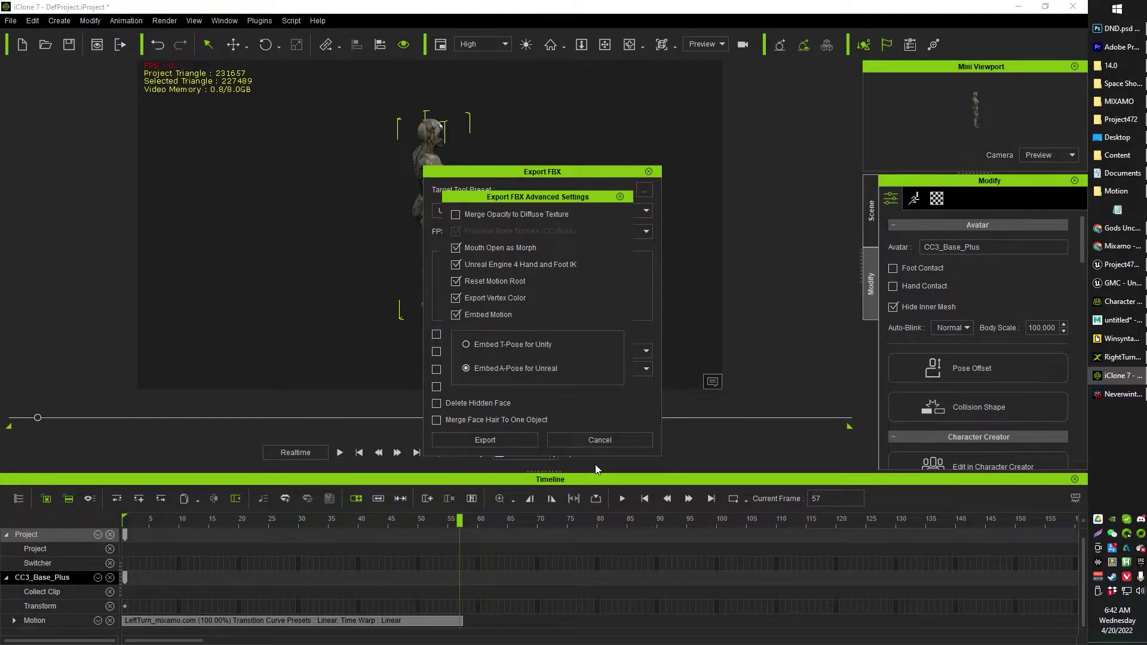
left_click(597, 441)
left_click(10, 21)
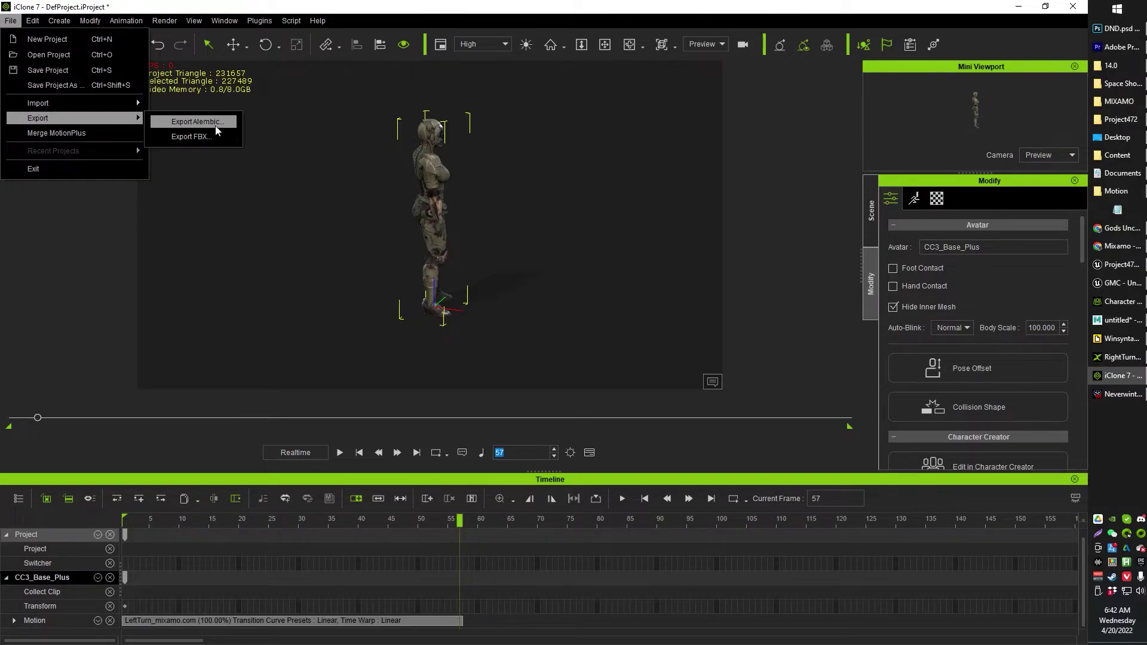
left_click(212, 134)
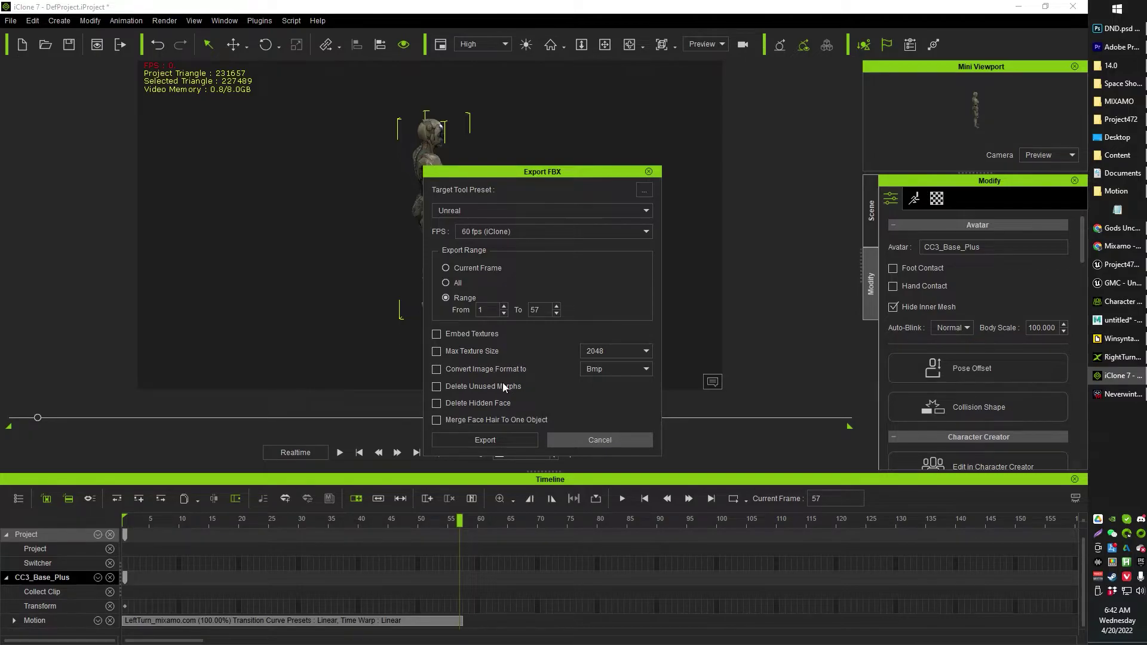
left_click(506, 439)
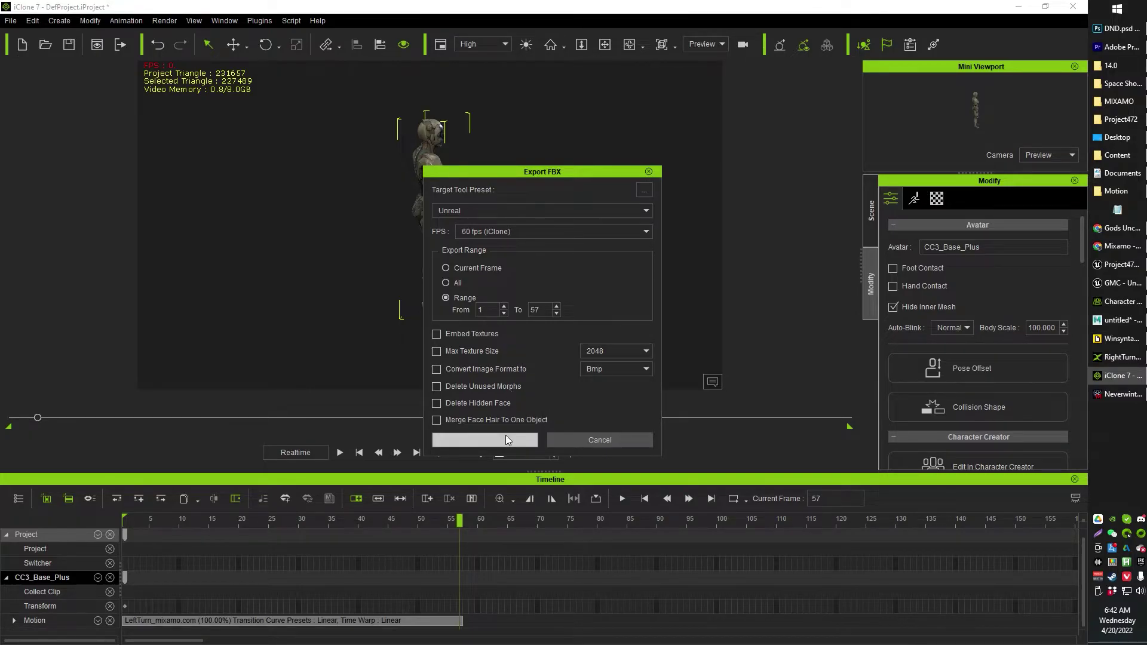
left_click(492, 446)
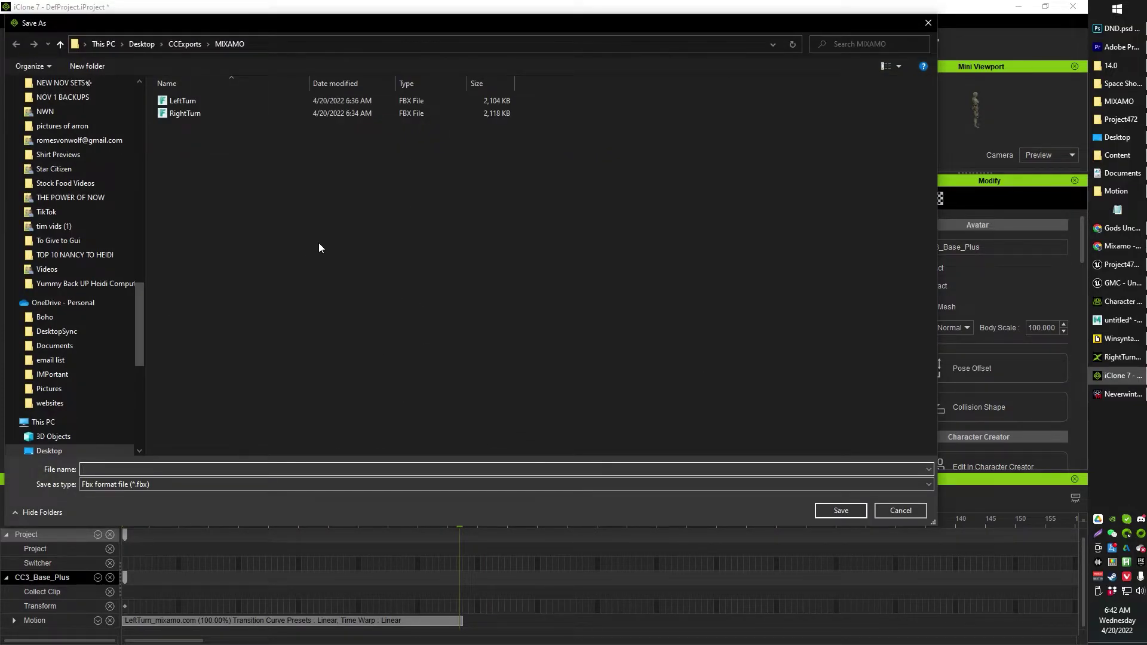
Step: Create and enter a new iCloneXports folder inside MIXAMO
right_click(260, 211)
mouse_move(343, 446)
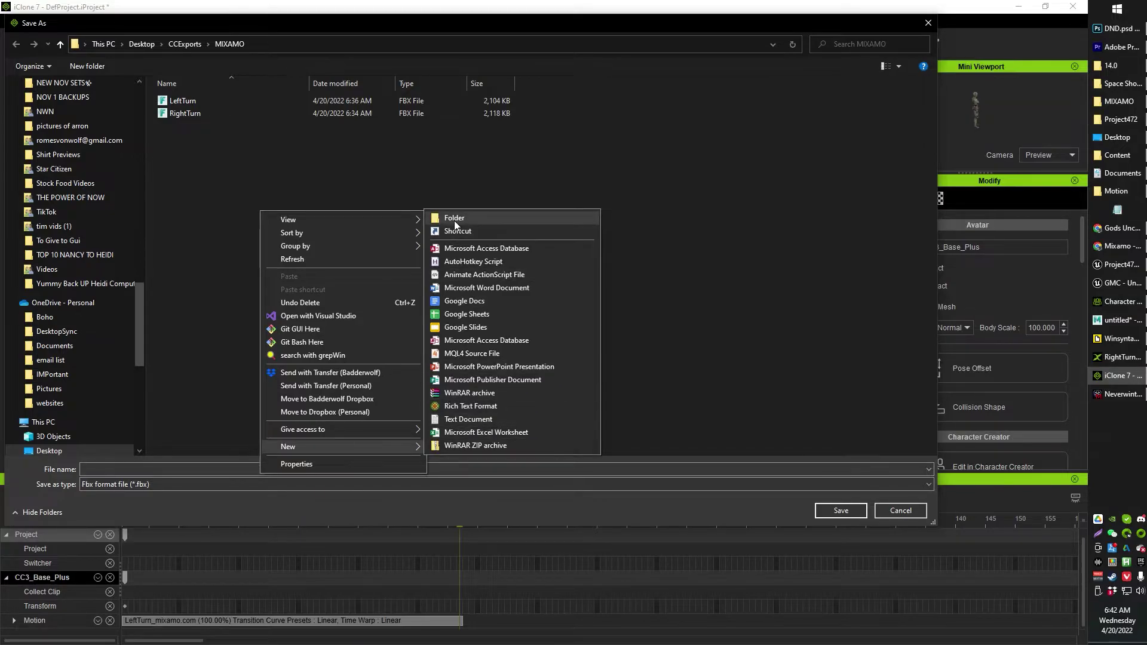
left_click(454, 218)
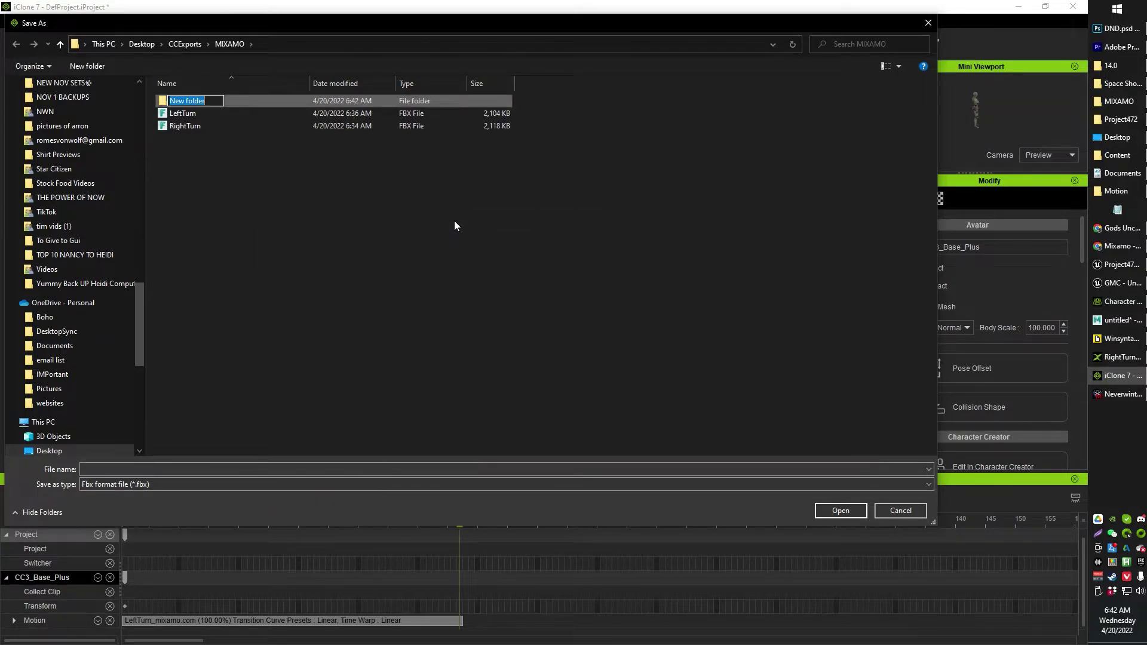
type("iCloneXports")
key("Return")
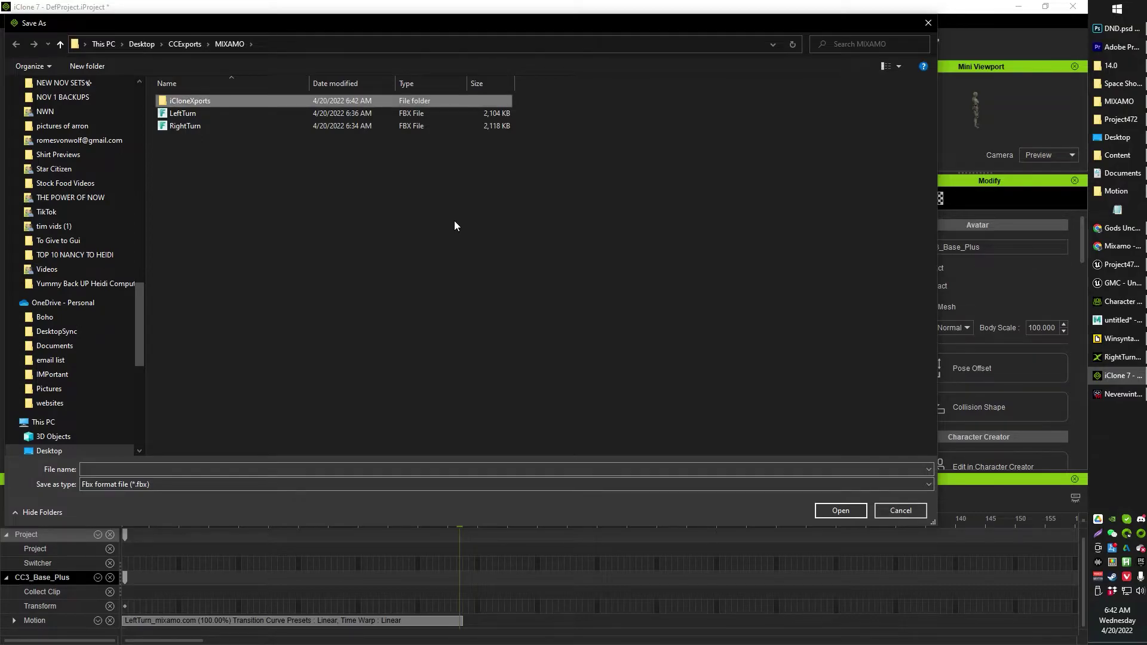
key("Return")
Step: Save the FBX export under the file name Left
left_click(151, 465)
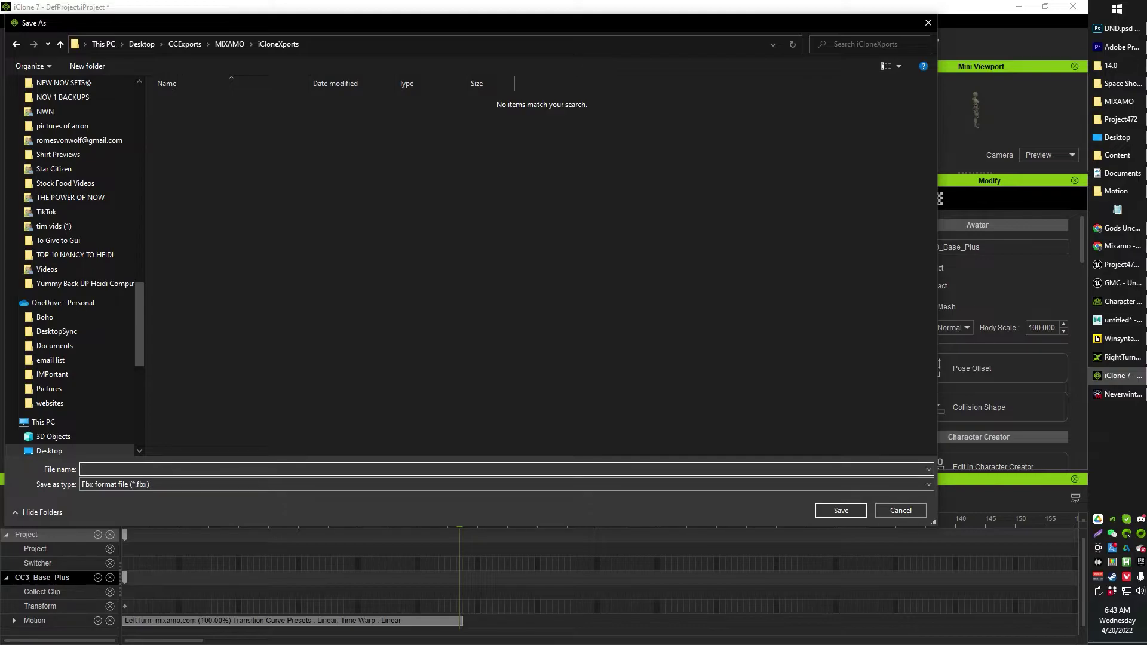
type("LeftTurn")
left_click(832, 510)
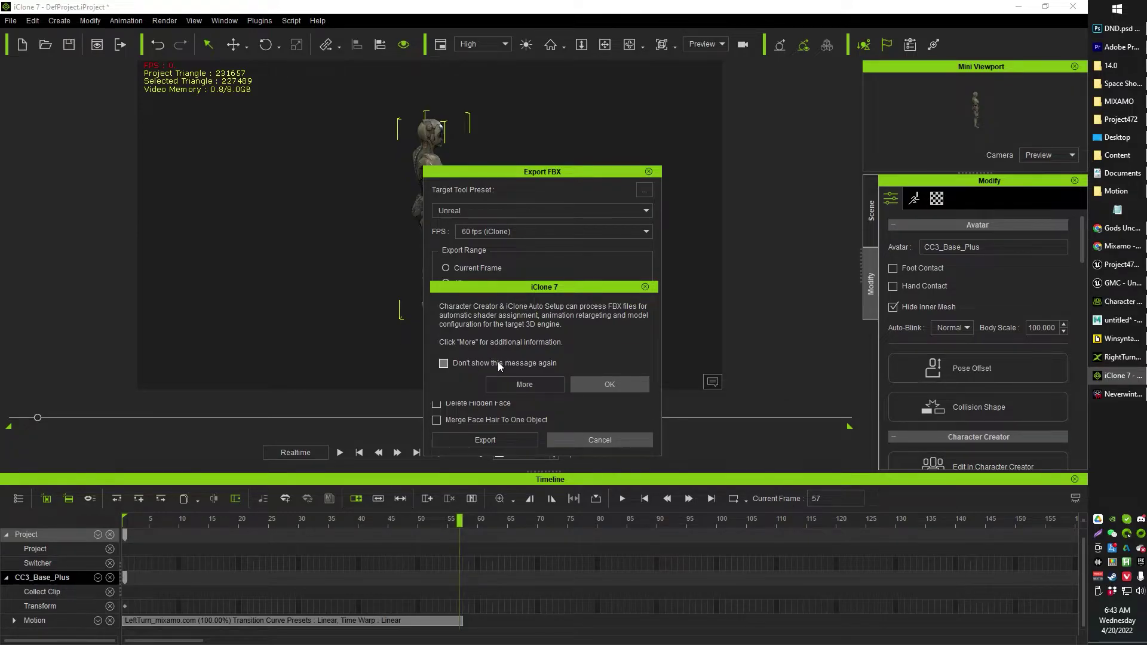
Step: Dismiss the Auto Setup notice to complete the LeftTurn FBX export, then return to Unreal Editor
left_click(620, 385)
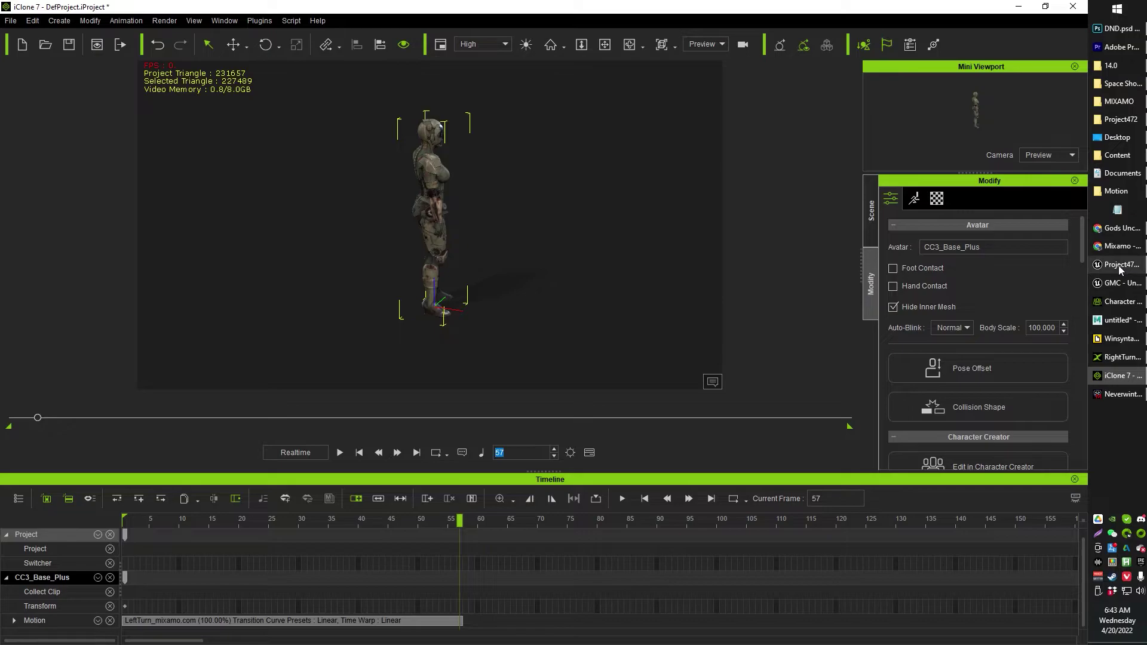
left_click(1118, 283)
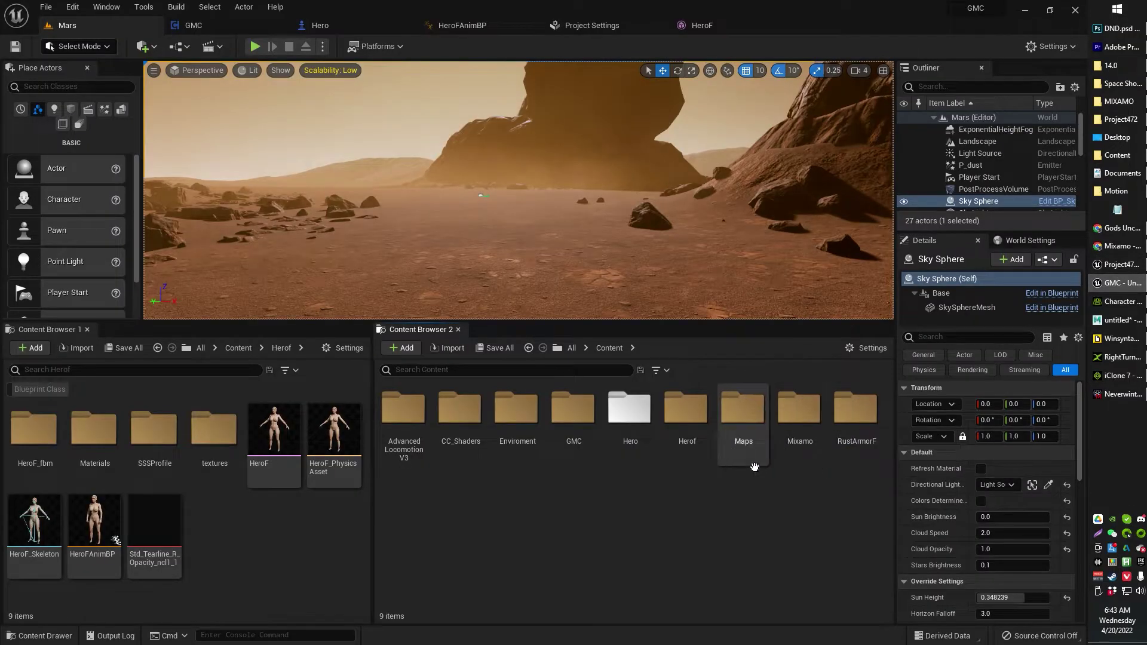
Step: In the Project472 editor, go to the top Content folder and run CC Setup
left_click(1118, 301)
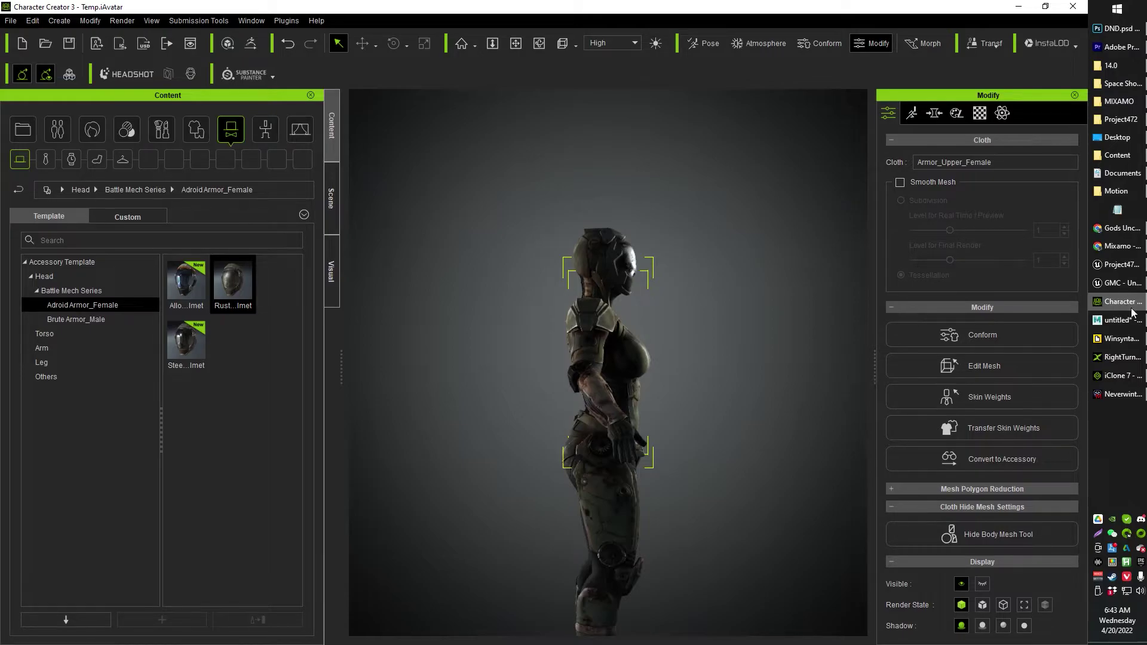
left_click(1116, 264)
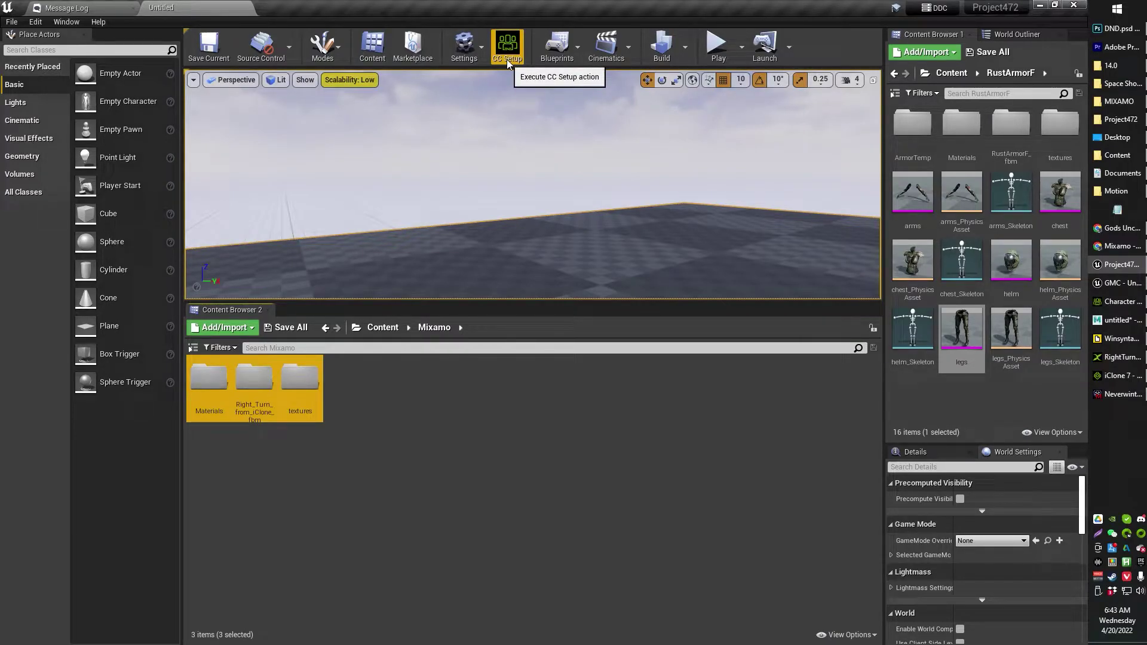
left_click(383, 328)
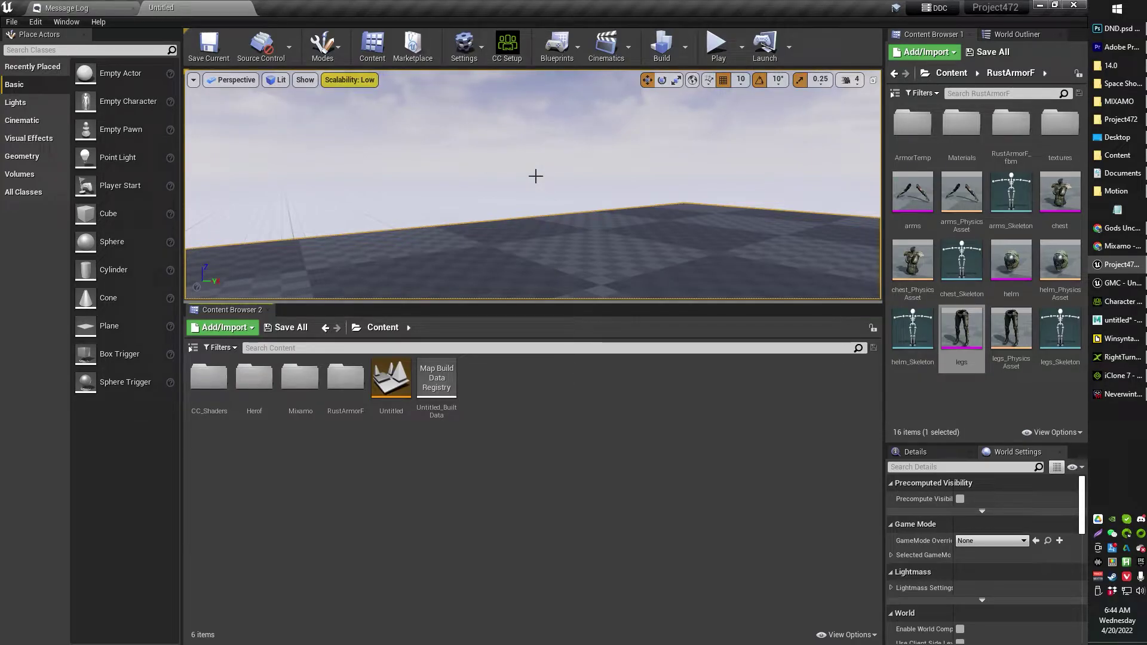
left_click(508, 58)
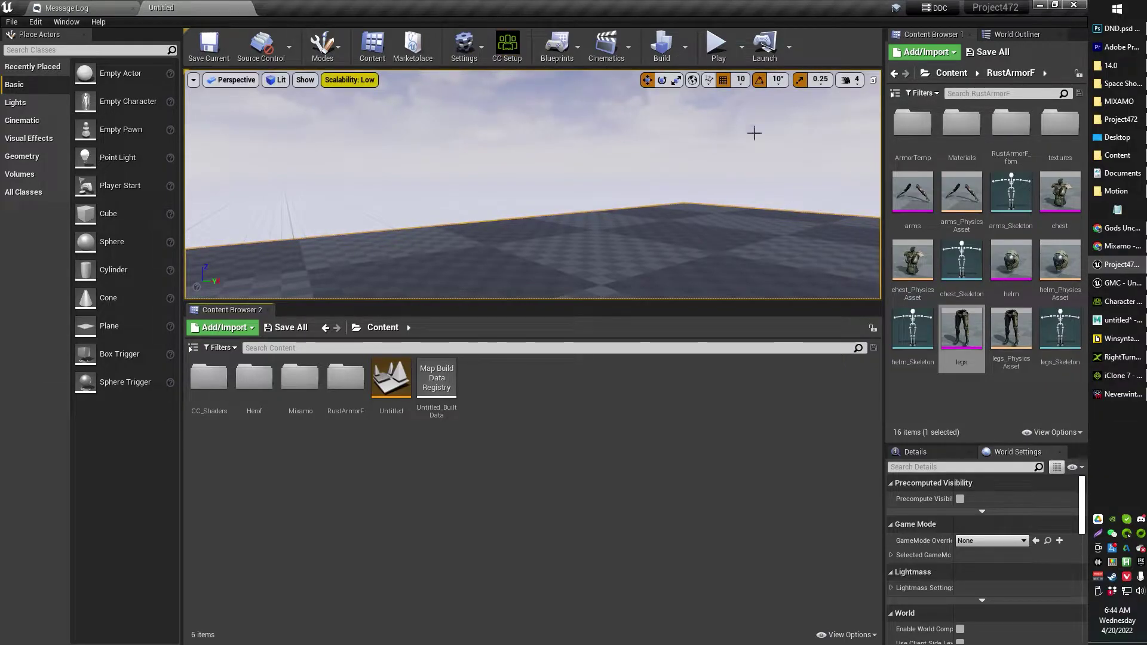
Step: In the GMC editor, open the empty Mixamo content folder
left_click(1112, 285)
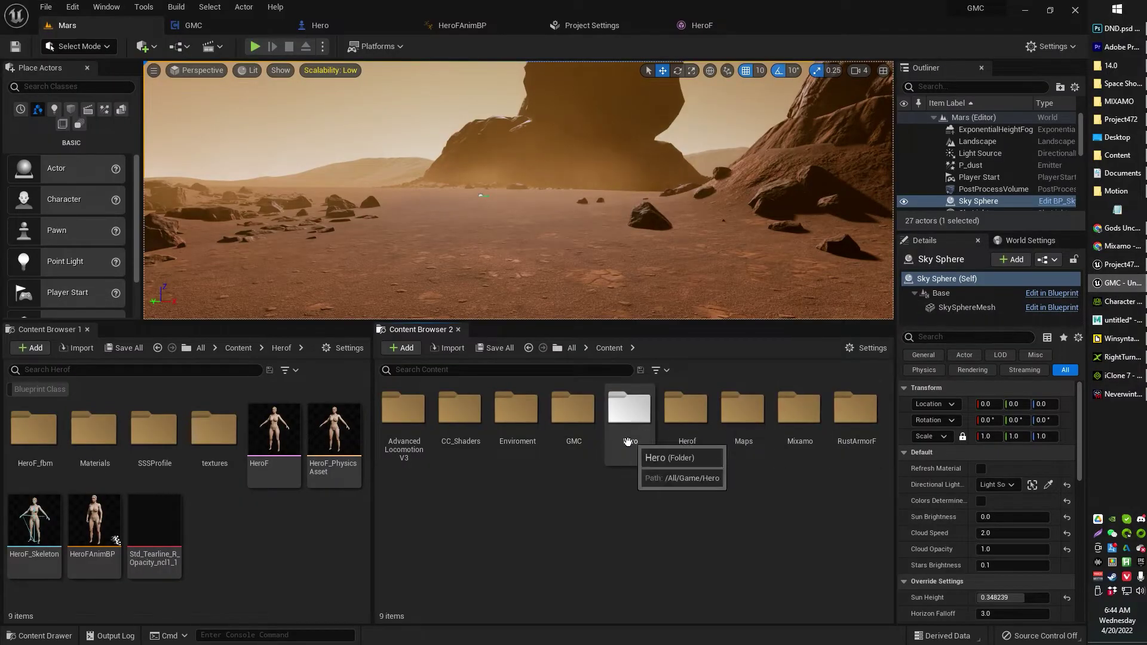
left_click(801, 421)
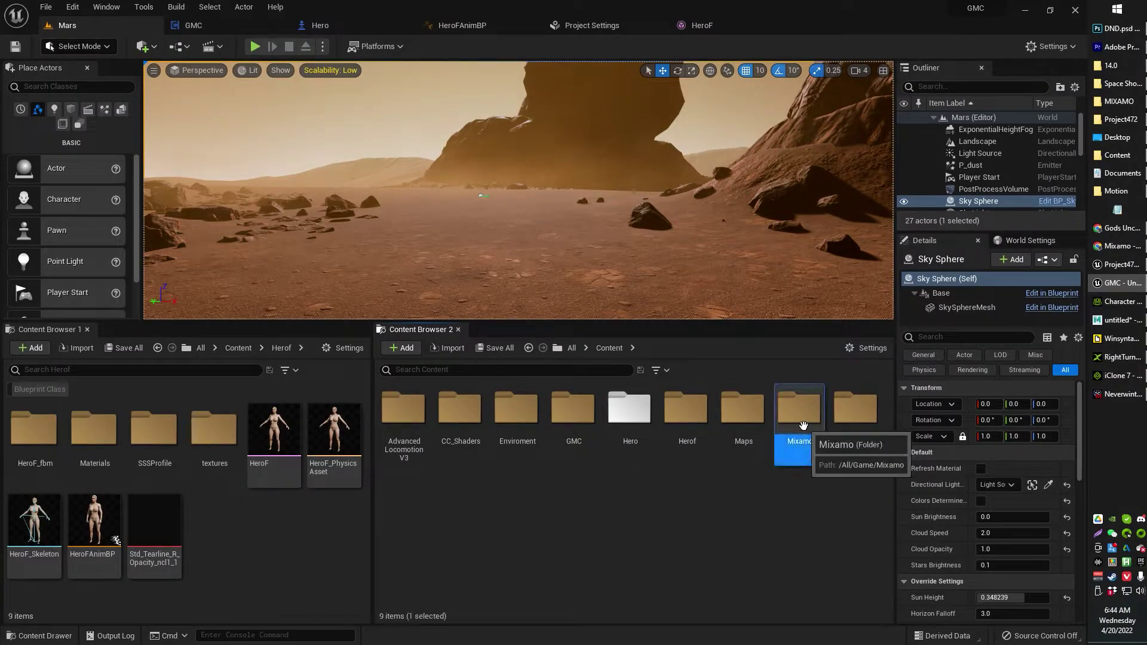
double_click(803, 425)
right_click(578, 429)
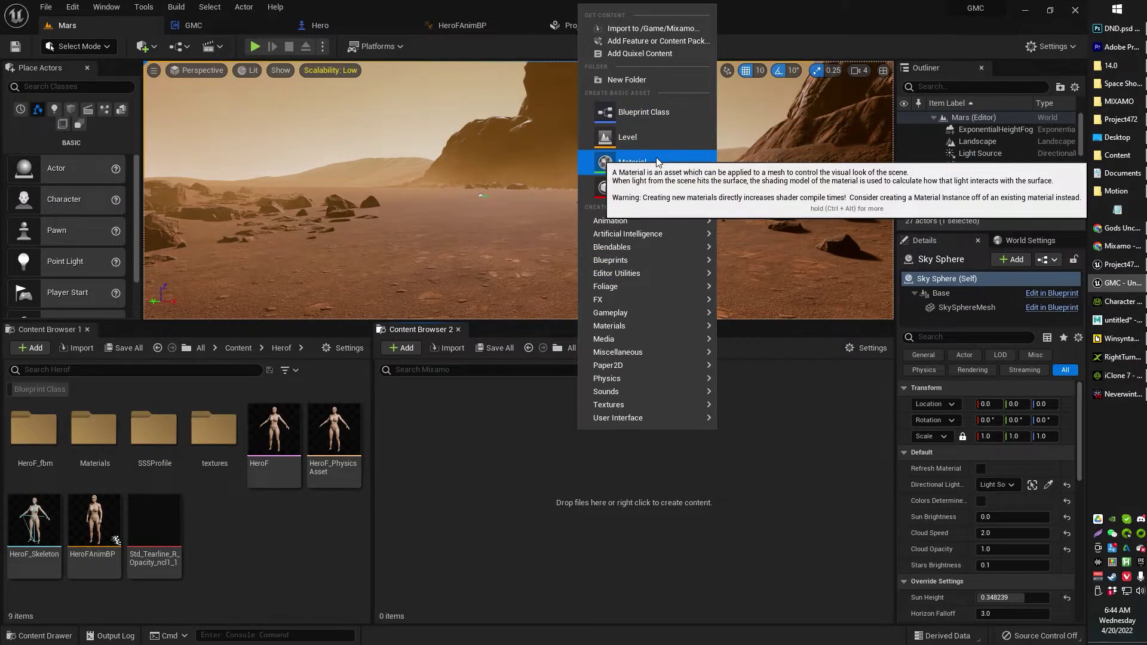
Step: Swing the camera around the room in Neverwinter Nights
left_click(1115, 395)
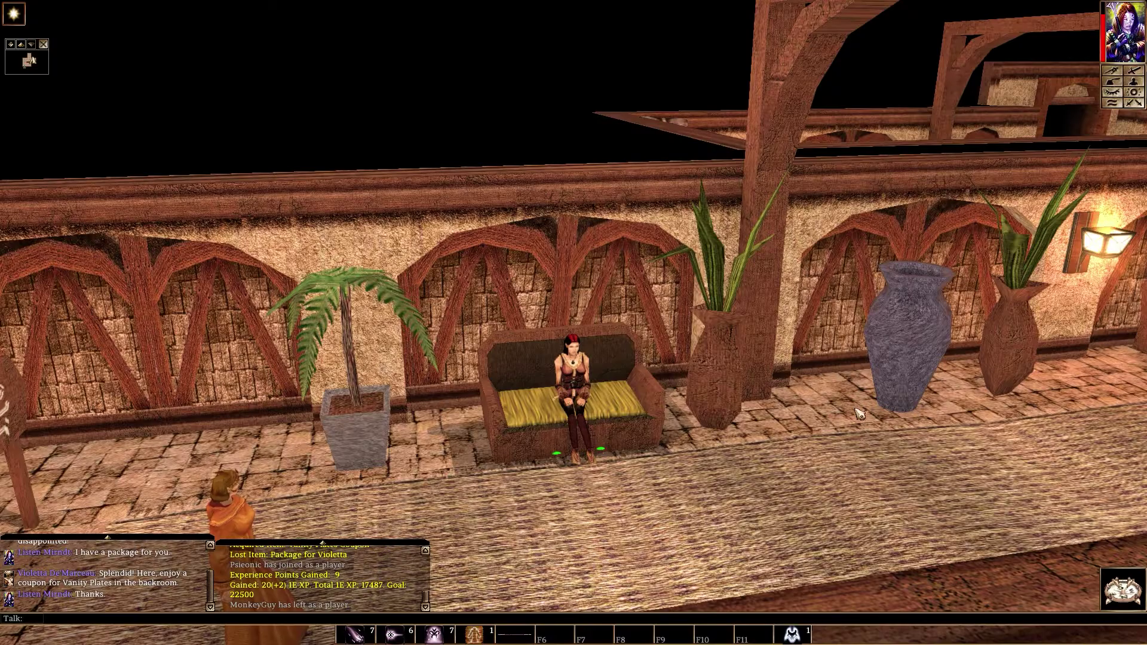
middle_click_drag(721, 385, 300, 328)
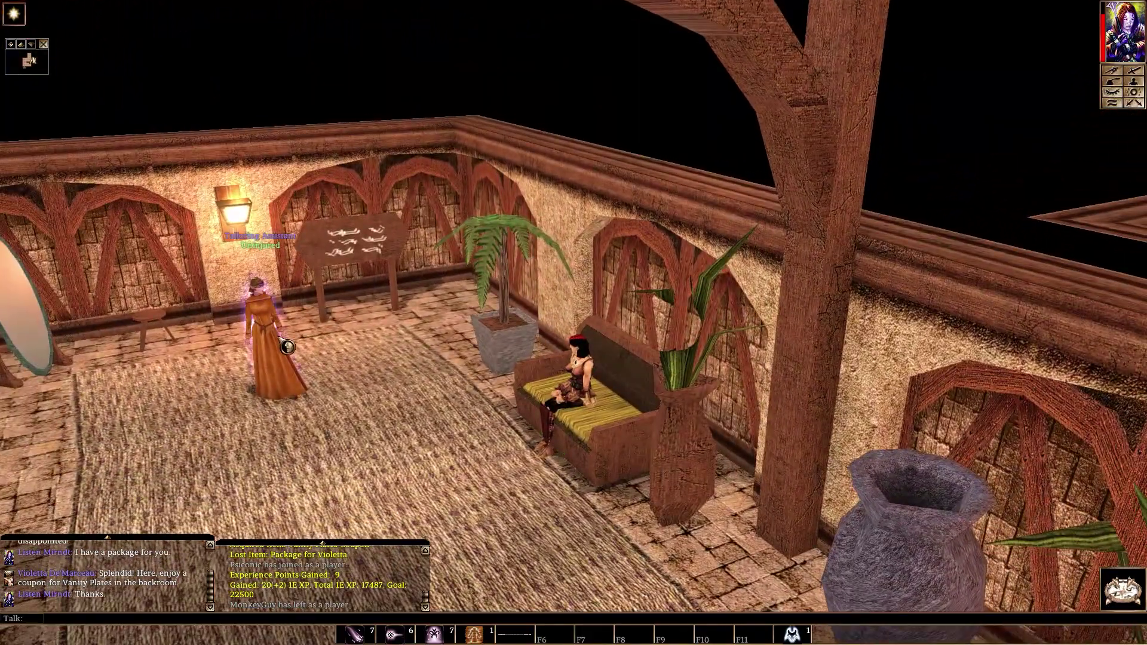
scroll(287, 328, "up", 1)
middle_click_drag(328, 368, 149, 358)
Step: Back in the editor, start an import into /Game/Mixamo
key("alt+Tab")
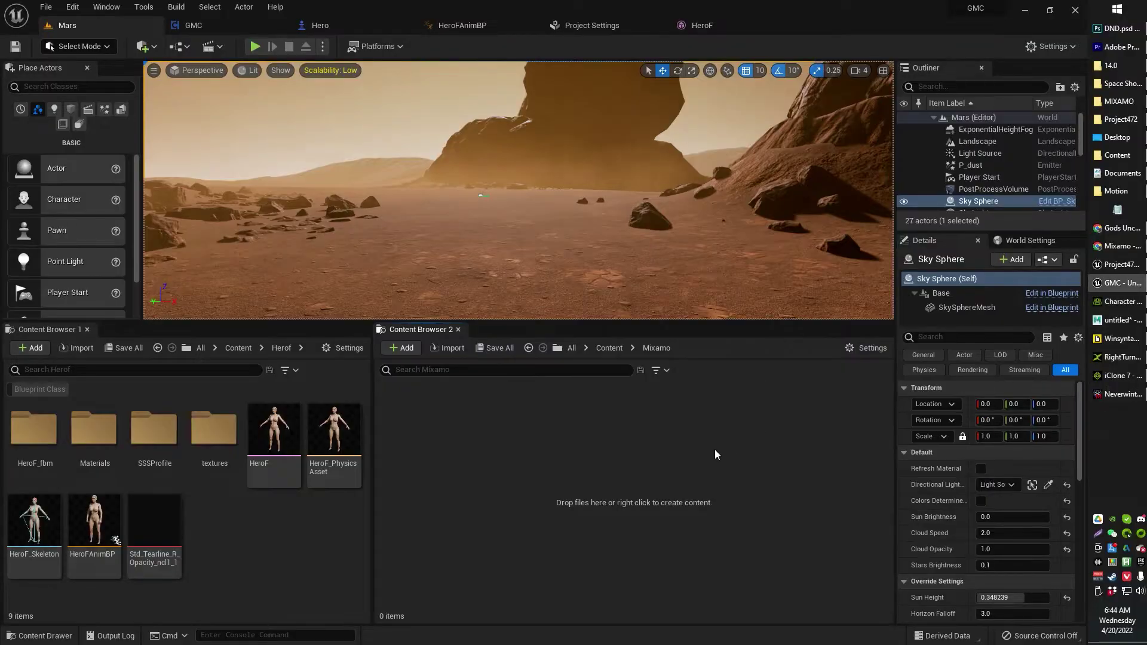
right_click(556, 442)
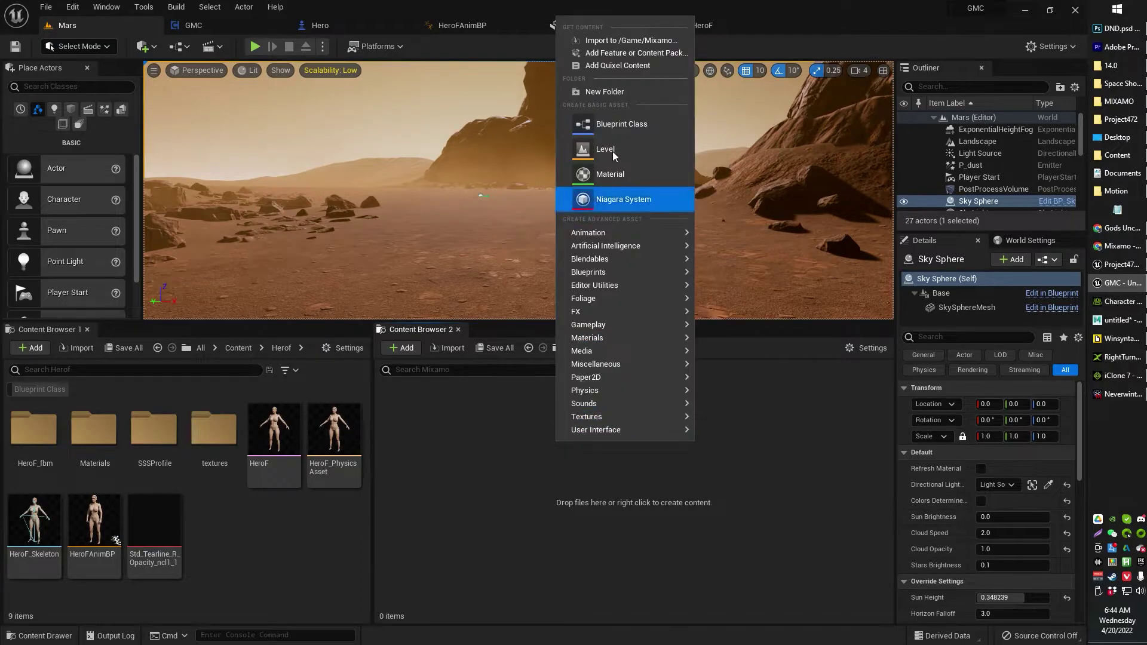
left_click(604, 40)
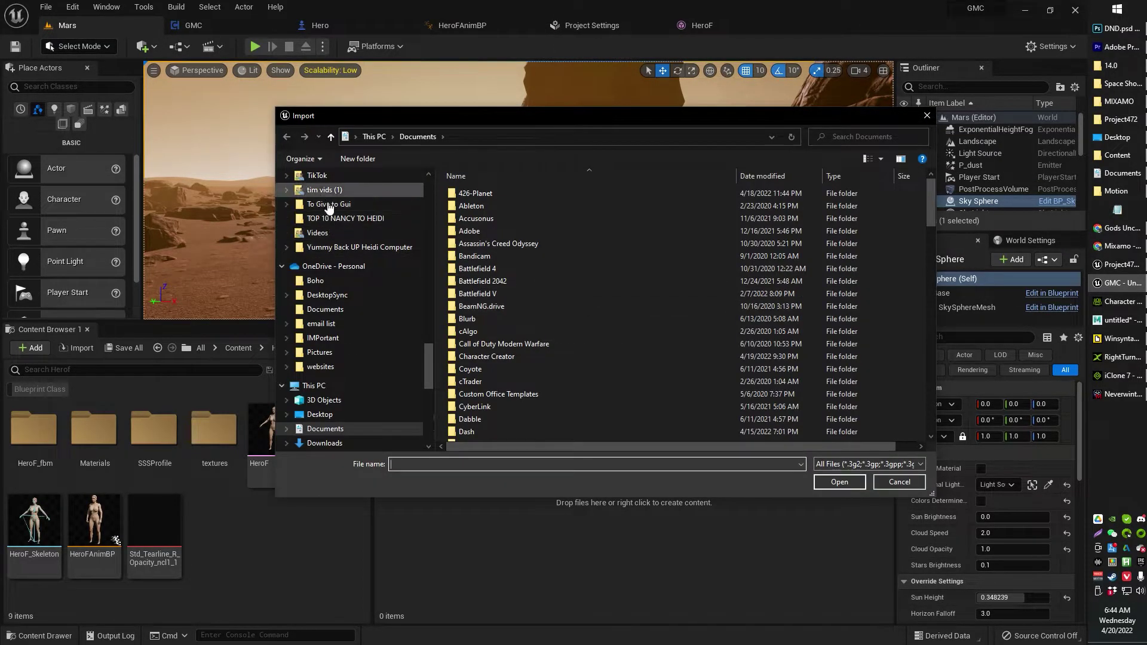
Step: Pick LeftTurn from Desktop > CCExports > MIXAMO > iCloneXports for import
scroll(429, 361, "up", 2)
scroll(432, 364, "up", 10)
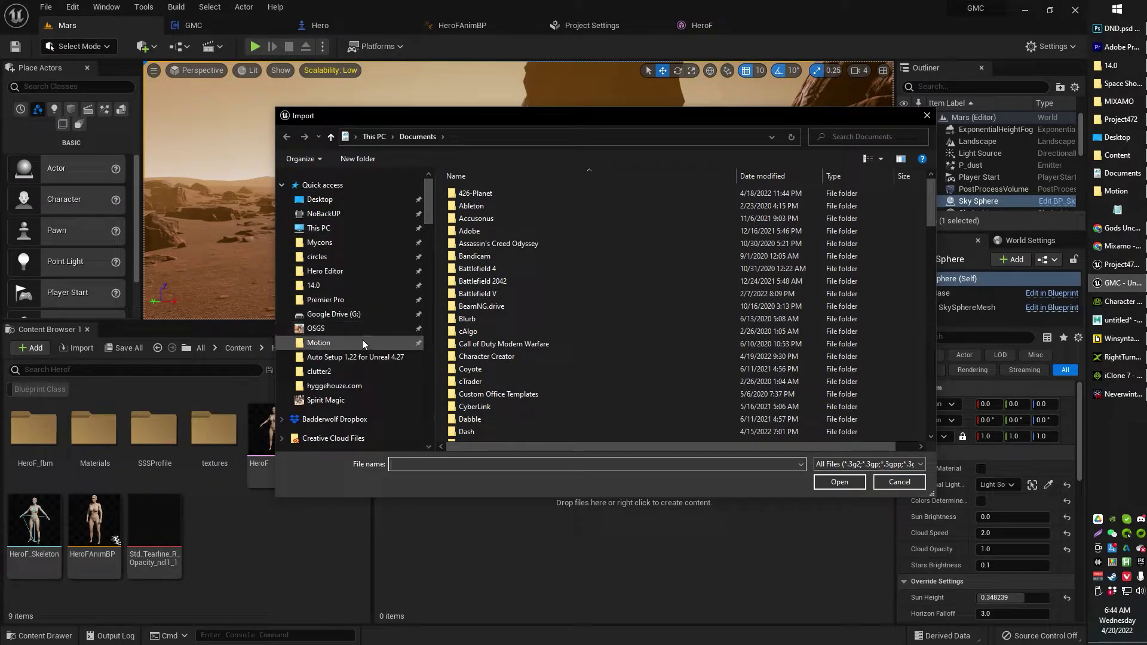
left_click(334, 200)
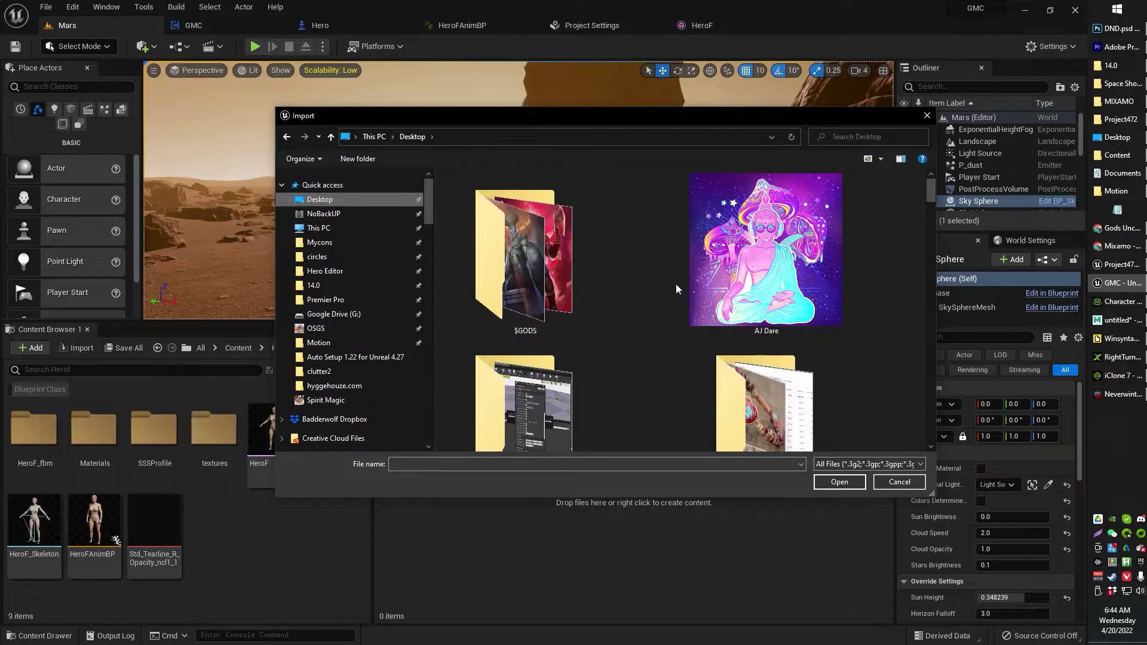
scroll(755, 295, "down", 1)
scroll(538, 257, "up", 1)
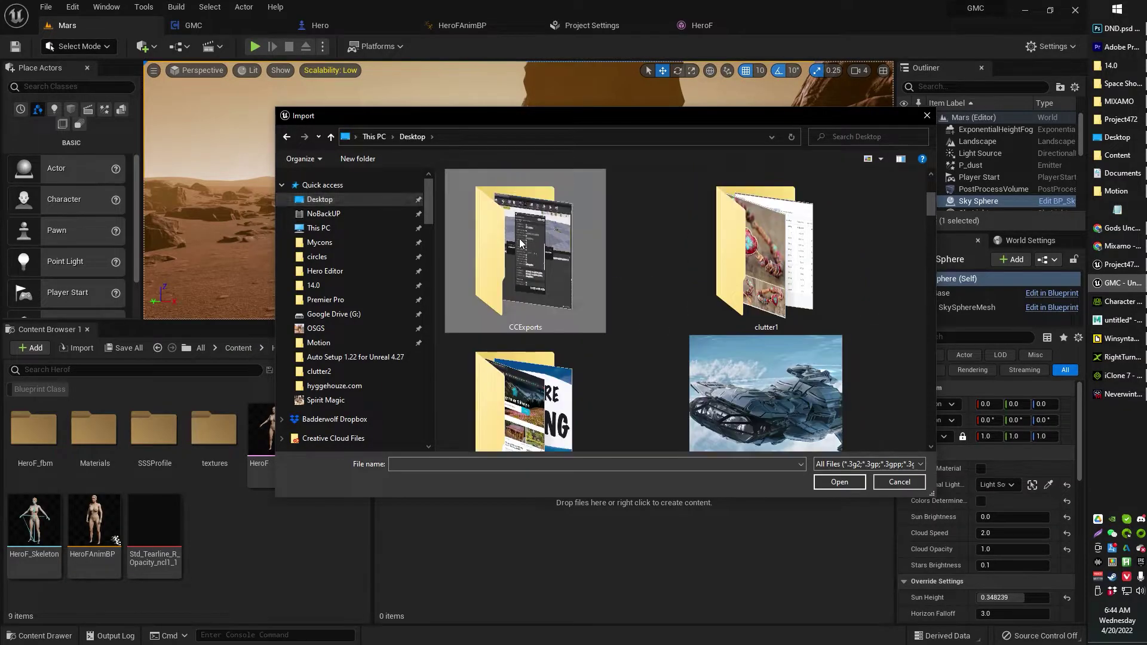
double_click(519, 239)
double_click(478, 206)
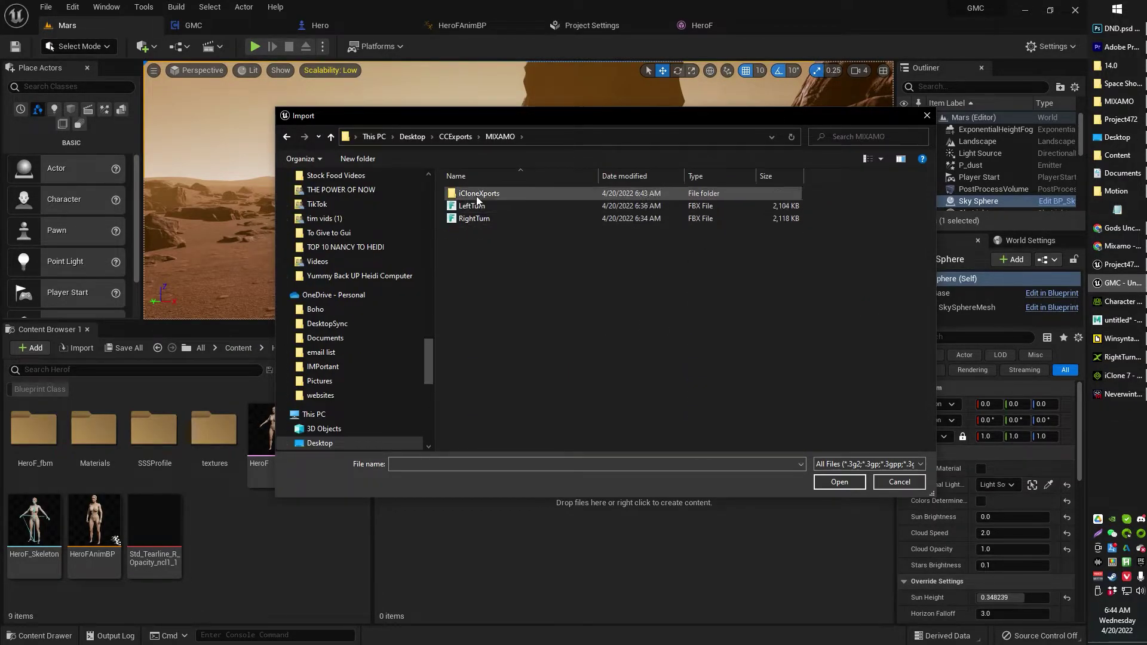
double_click(476, 194)
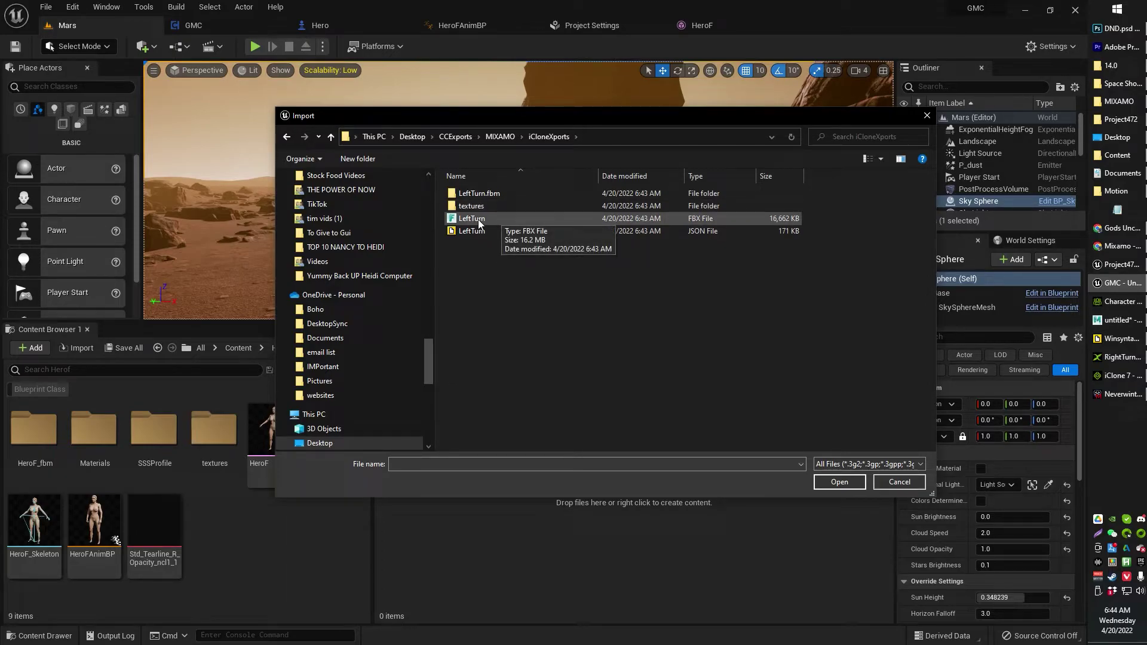
double_click(472, 219)
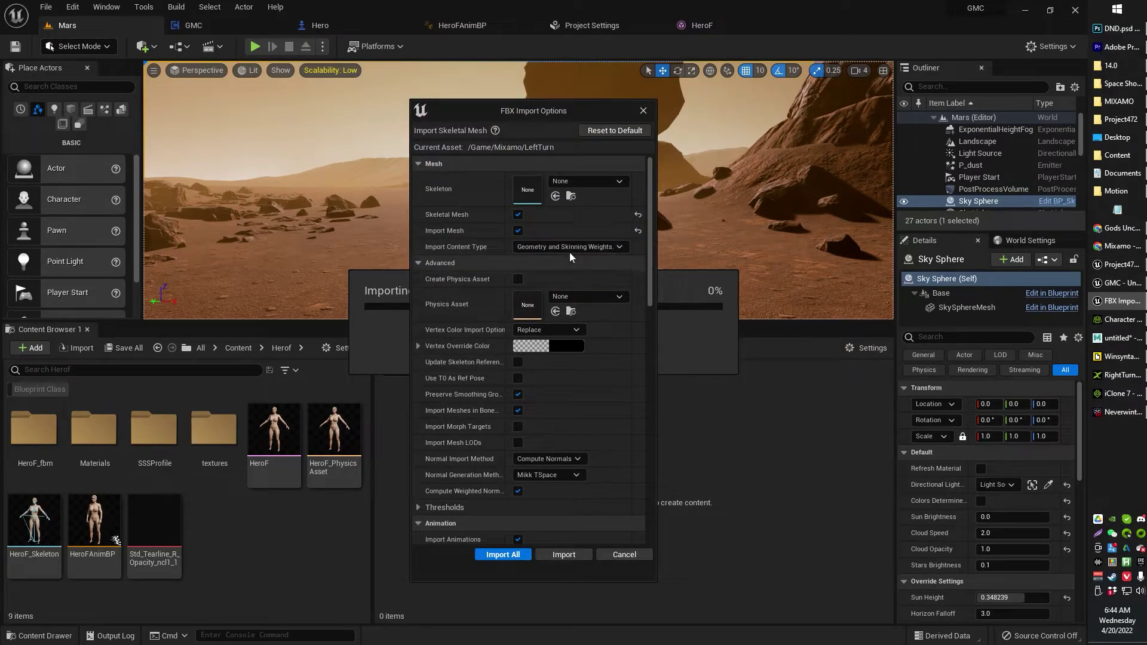
Step: Set the import Skeleton to HeroF_Skeleton, review the Animation options, and Import All
left_click(579, 176)
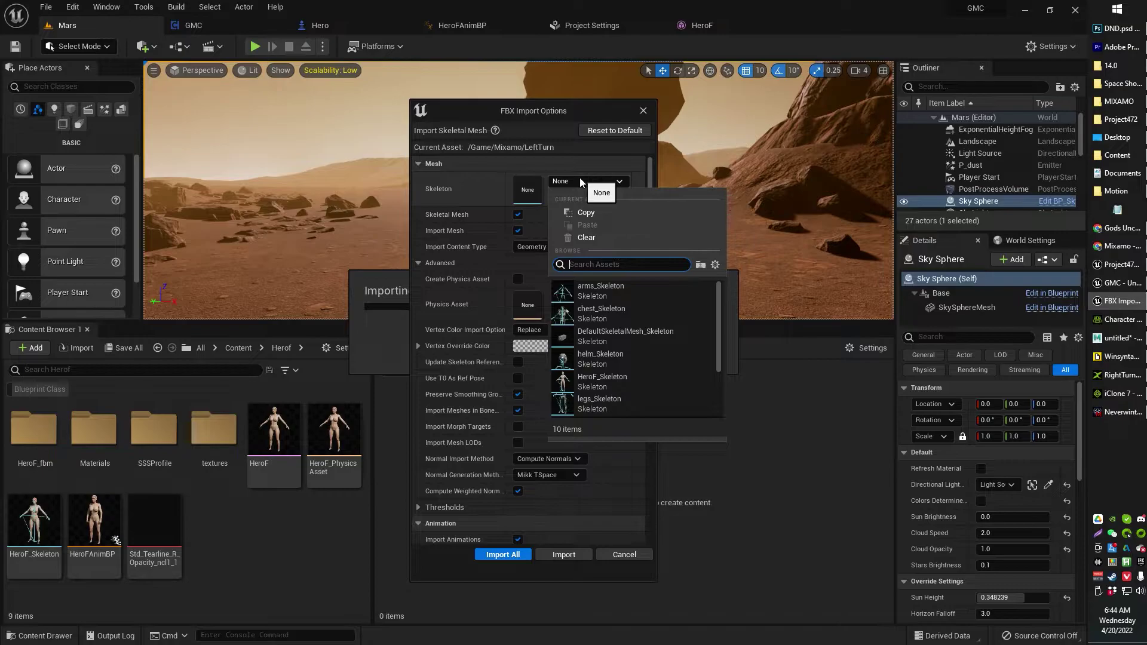
left_click(631, 382)
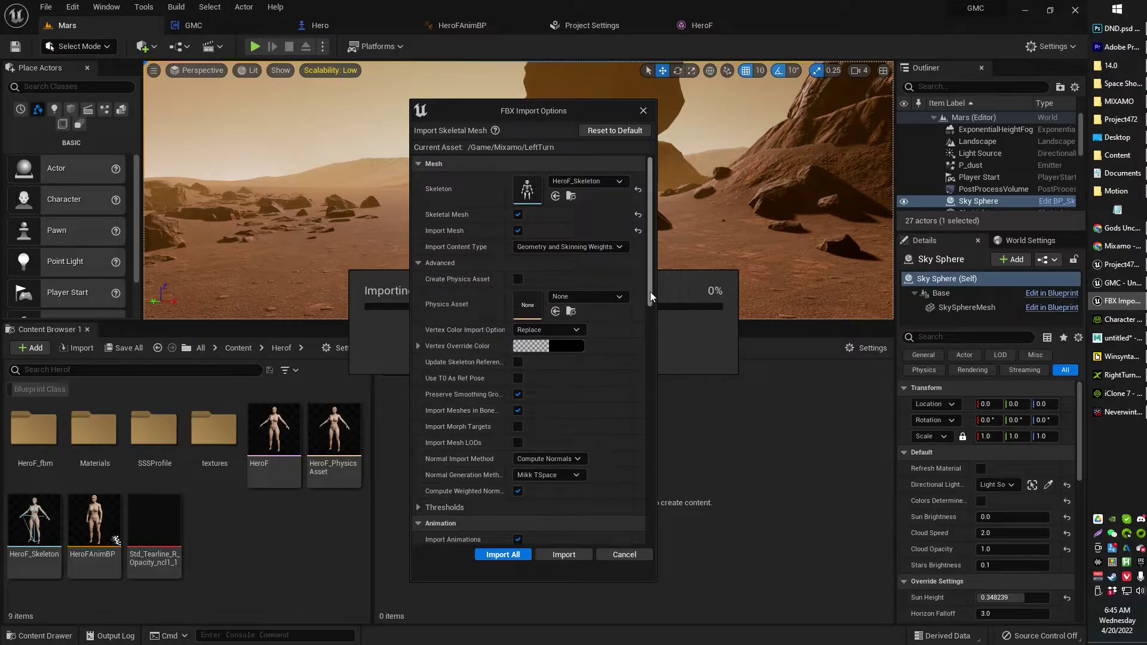
left_click_drag(650, 291, 670, 233)
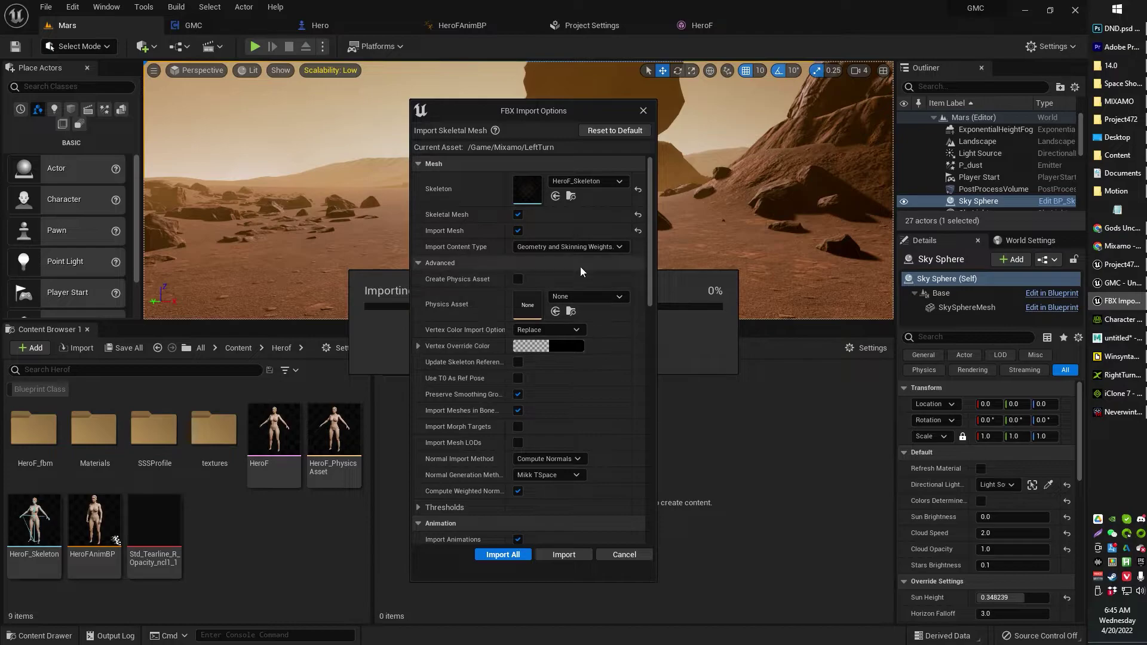
left_click_drag(650, 253, 651, 261)
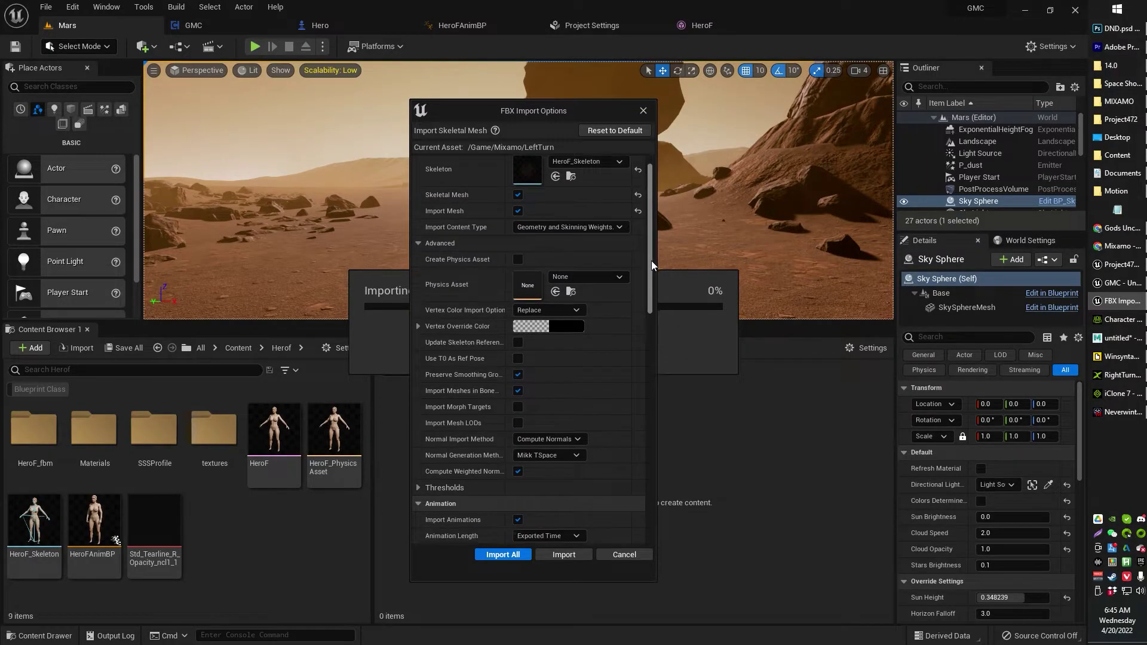
scroll(651, 261, "down", 3)
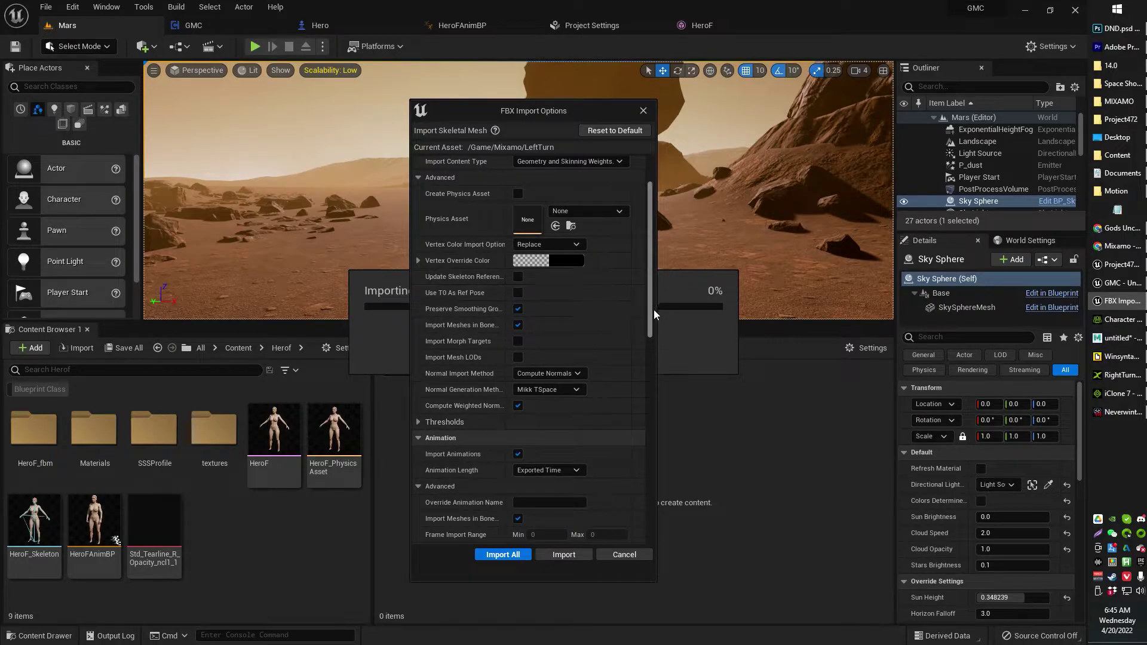
left_click_drag(651, 314, 657, 522)
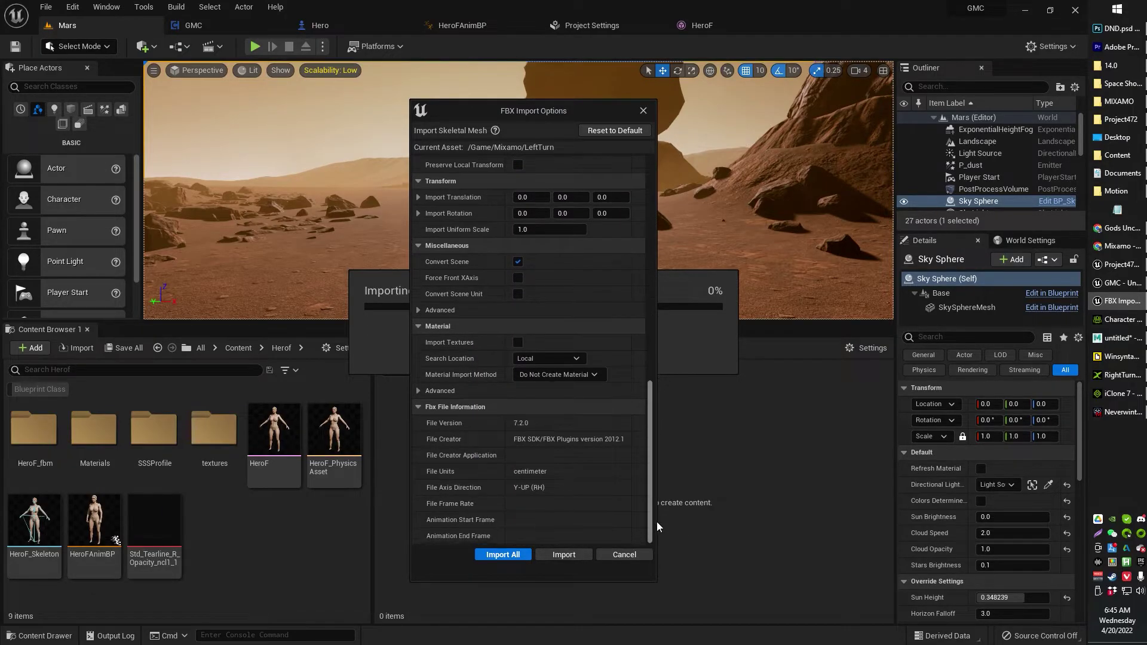
left_click(515, 554)
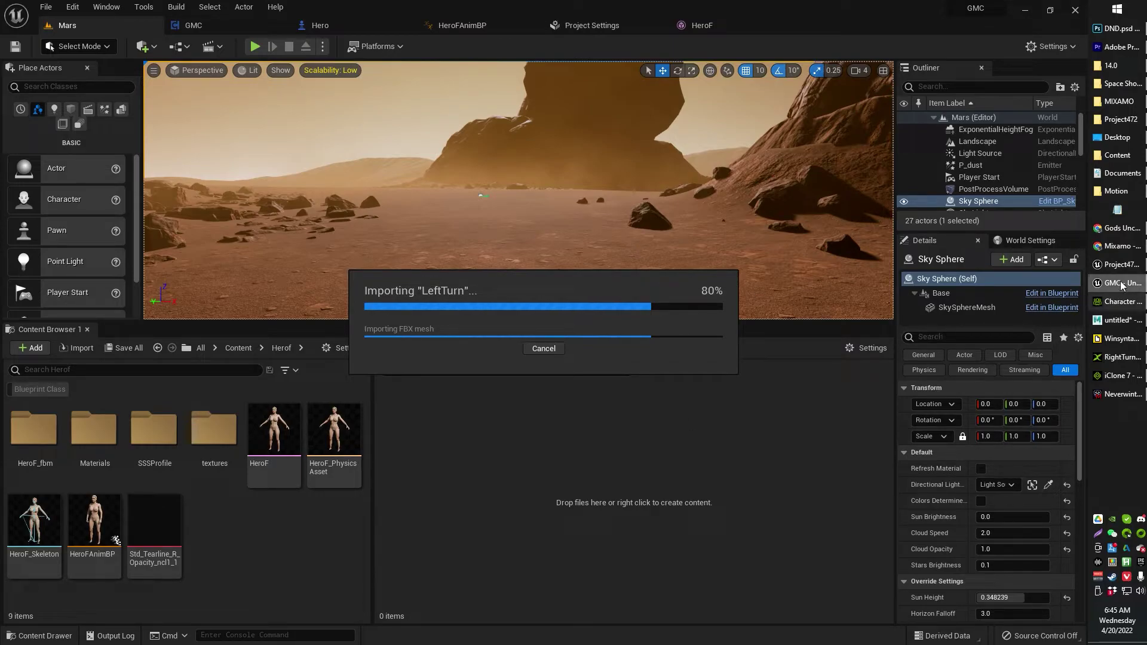
Step: Let the LeftTurn import finish in the GMC editor and close the FBX import Message Log
mouse_move(1119, 270)
left_click(1028, 242)
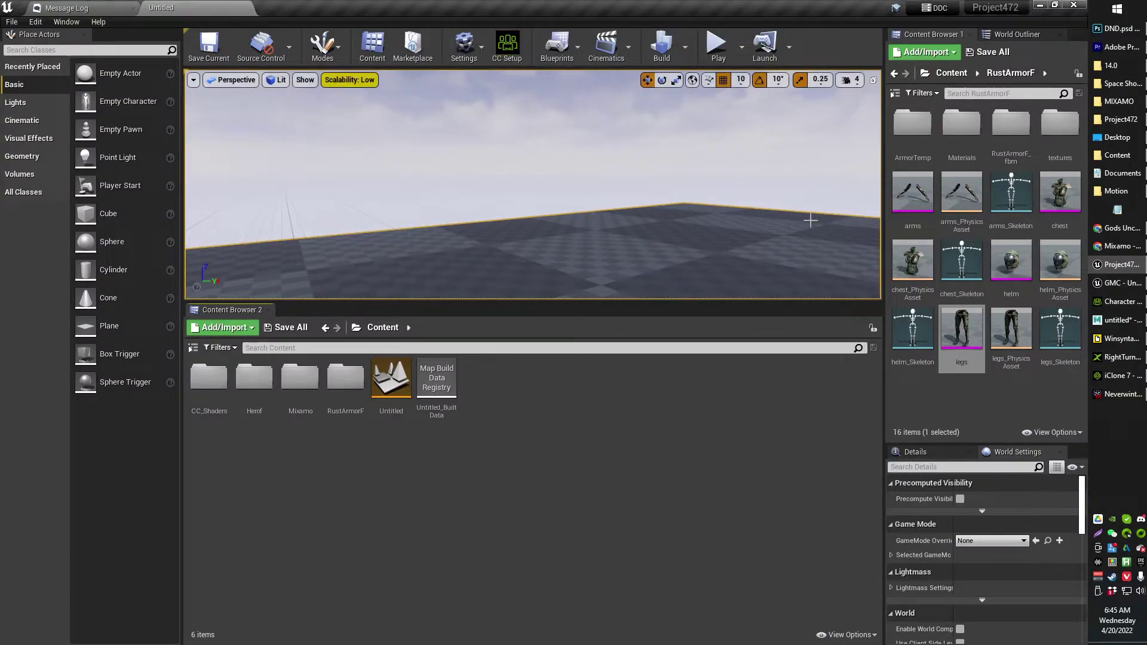
left_click(1116, 263)
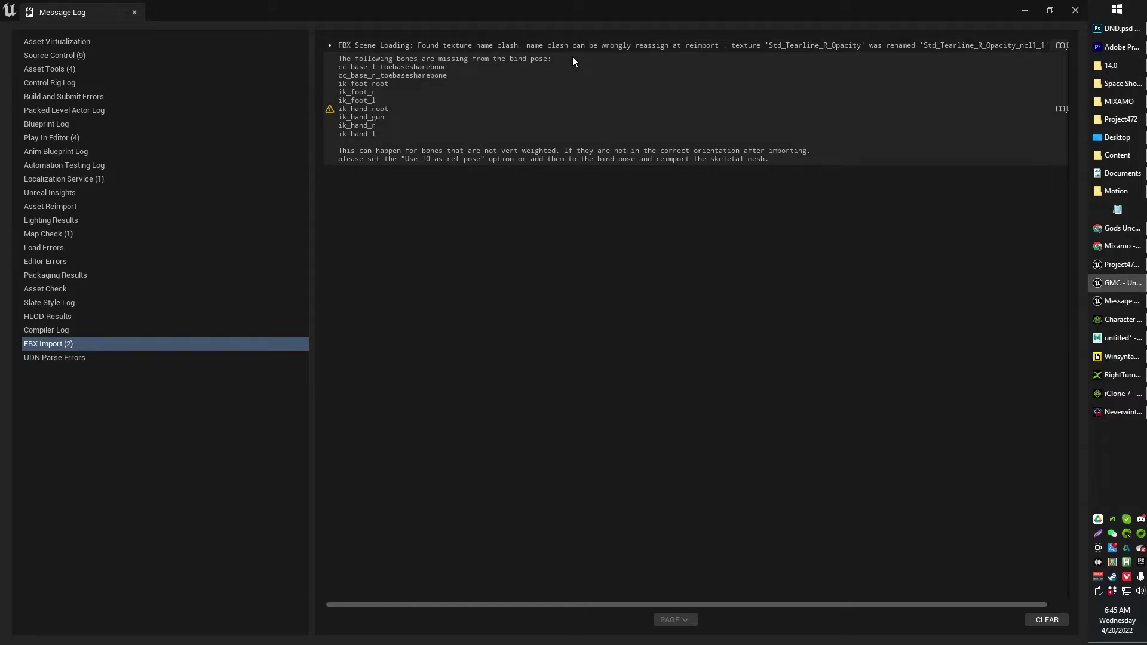
left_click(134, 12)
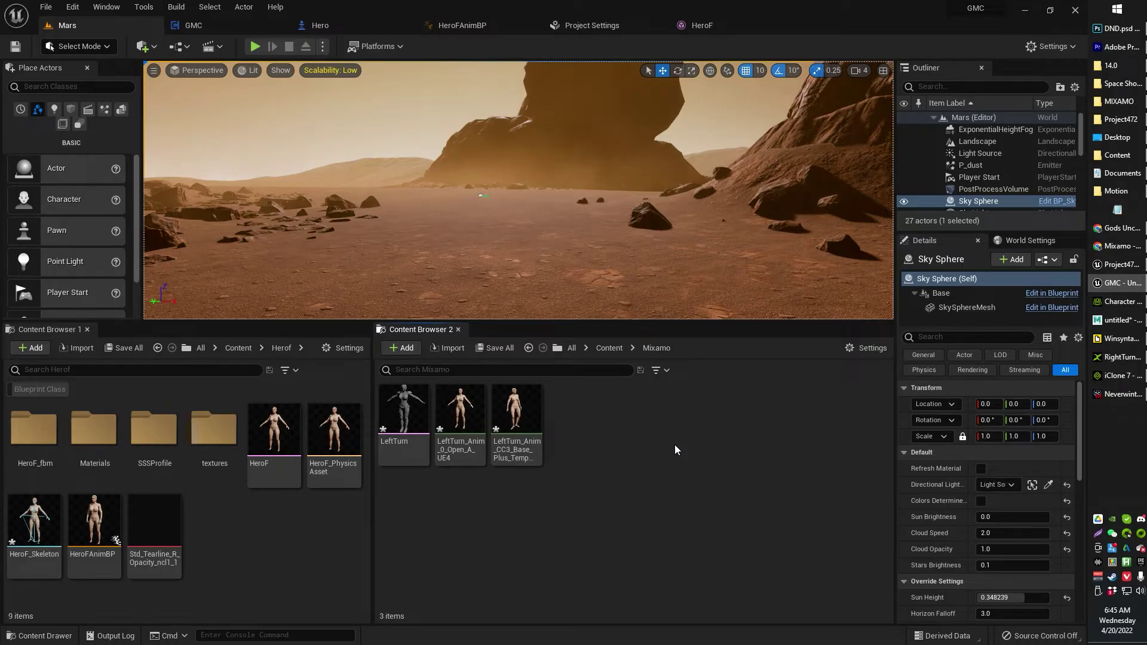
mouse_move(426, 414)
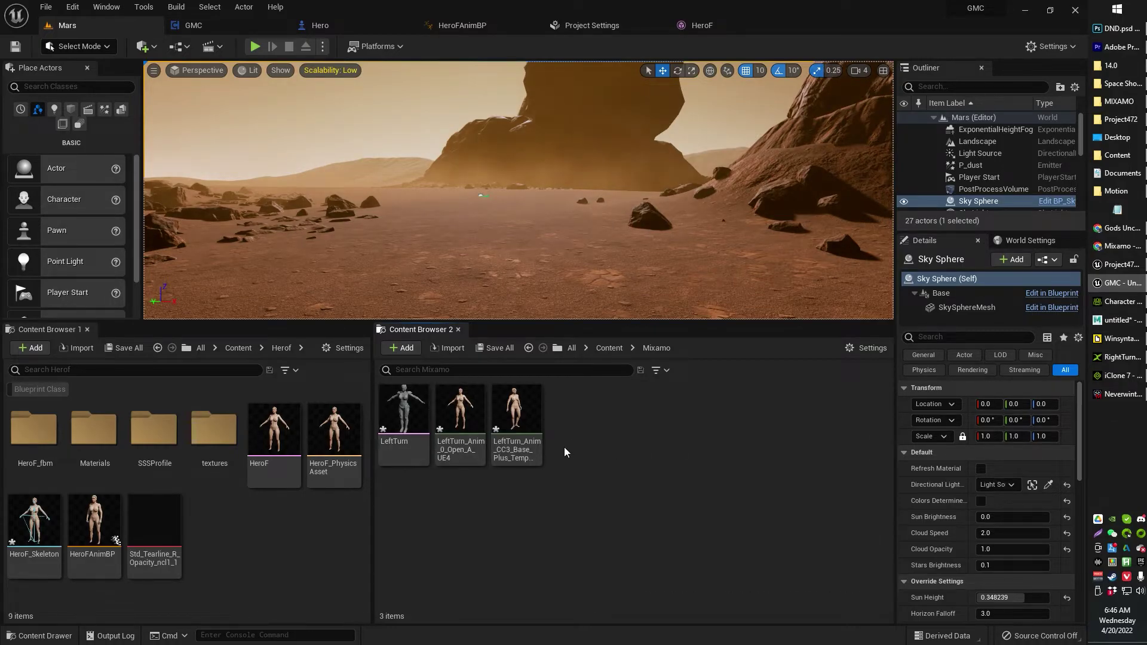
double_click(532, 426)
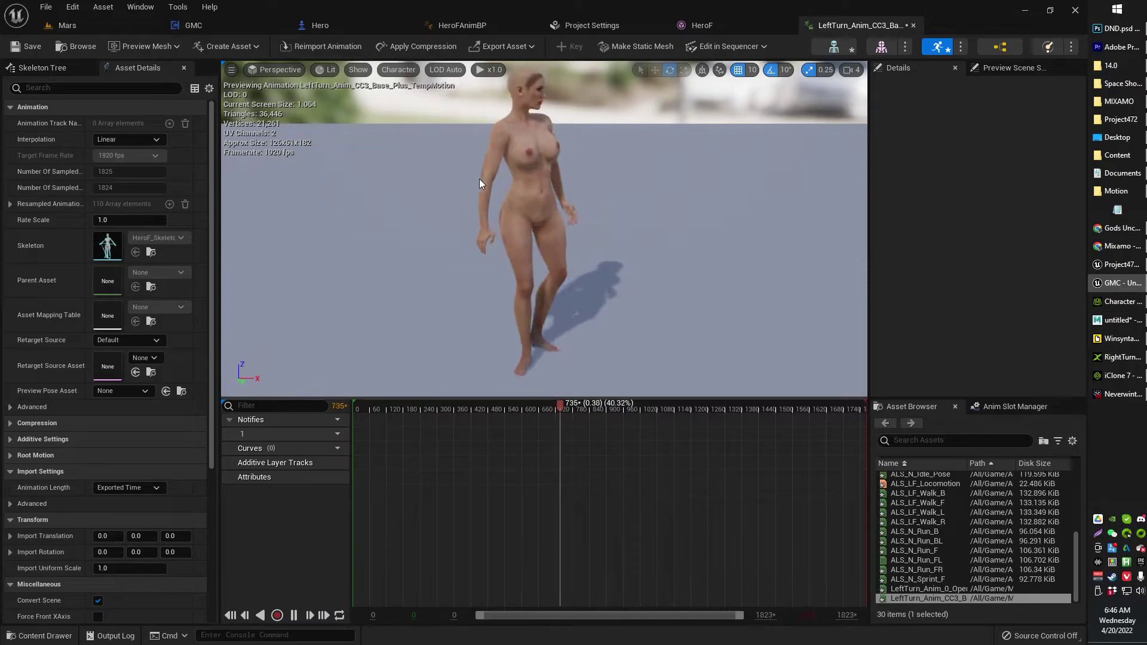
left_click(132, 26)
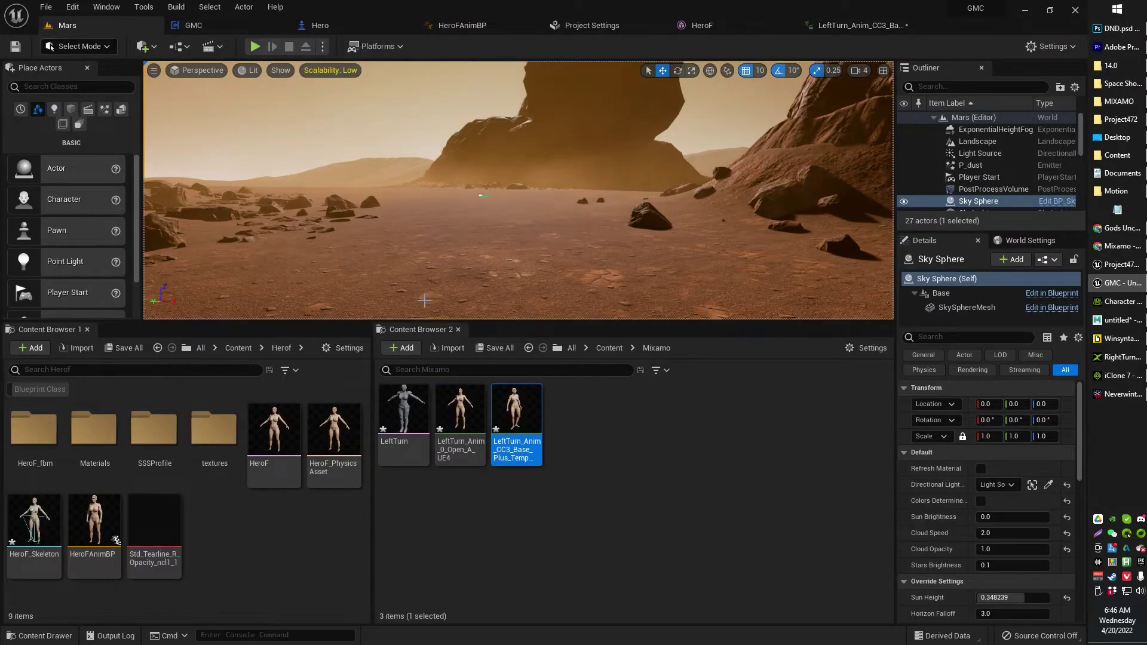
left_click(482, 405)
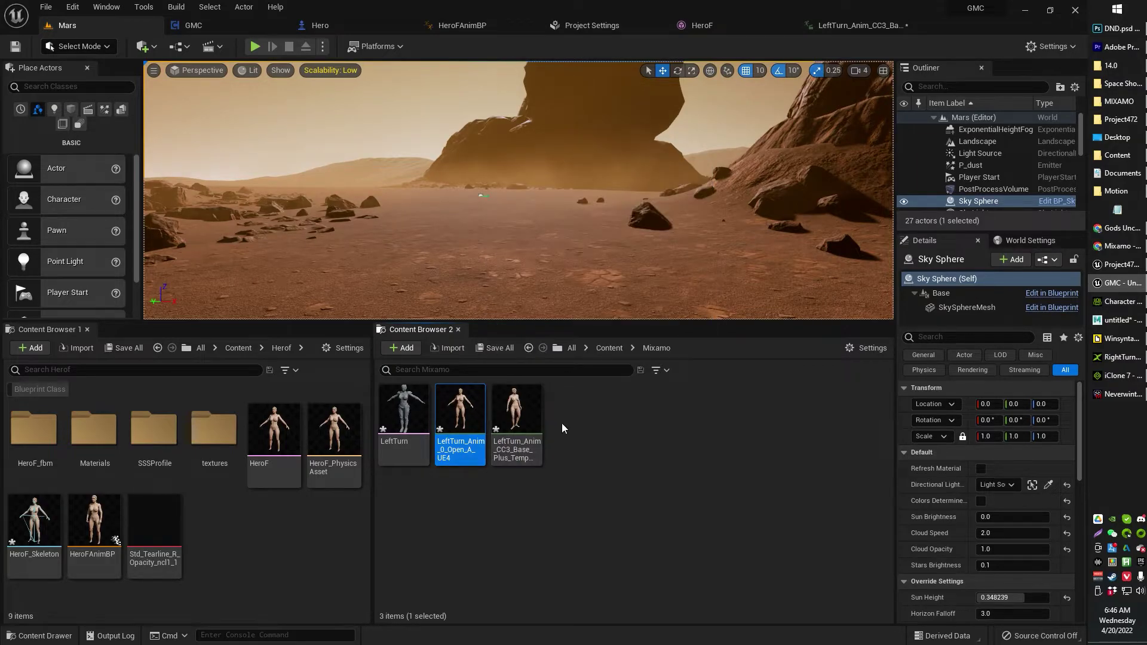
left_click(400, 407)
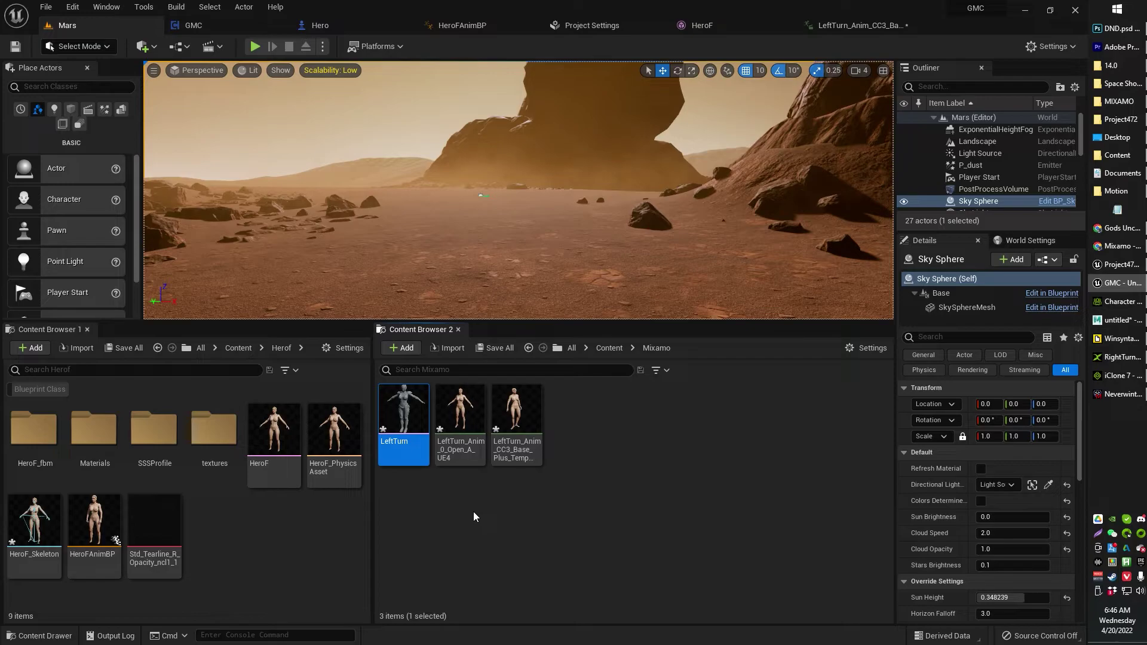
left_click(513, 408)
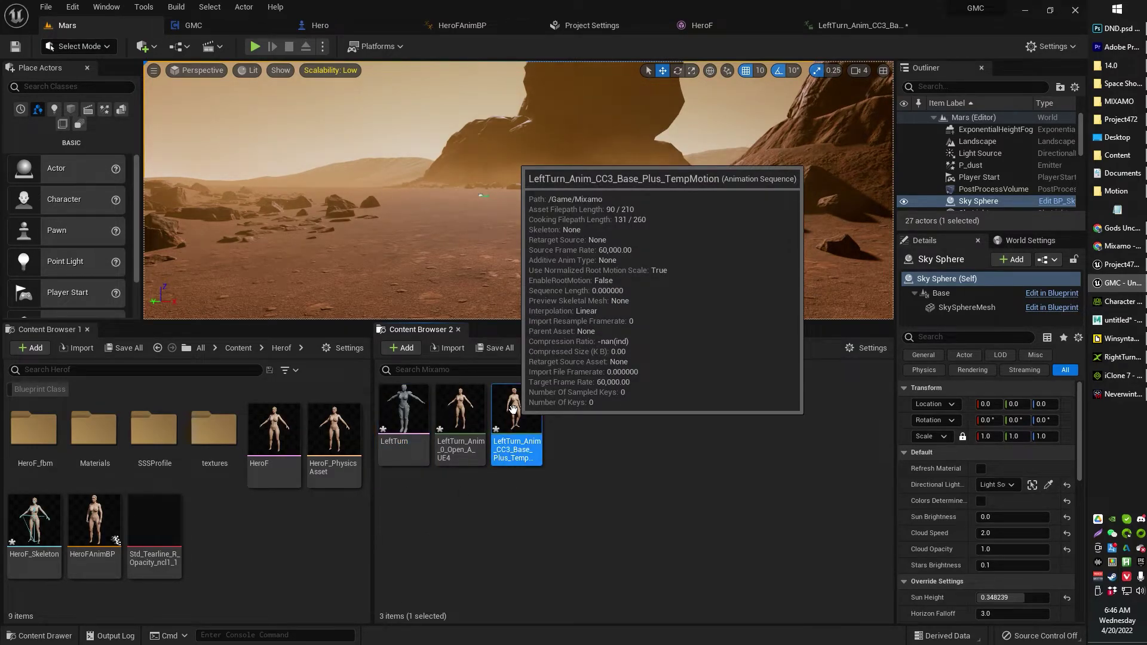
double_click(513, 408)
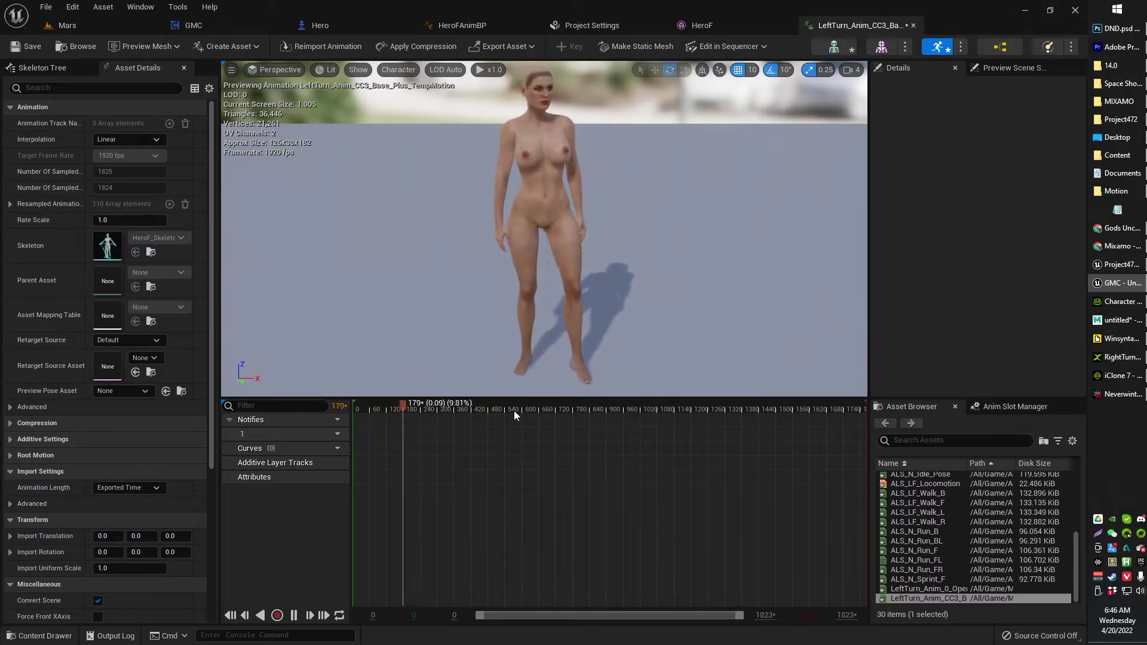
left_click(107, 26)
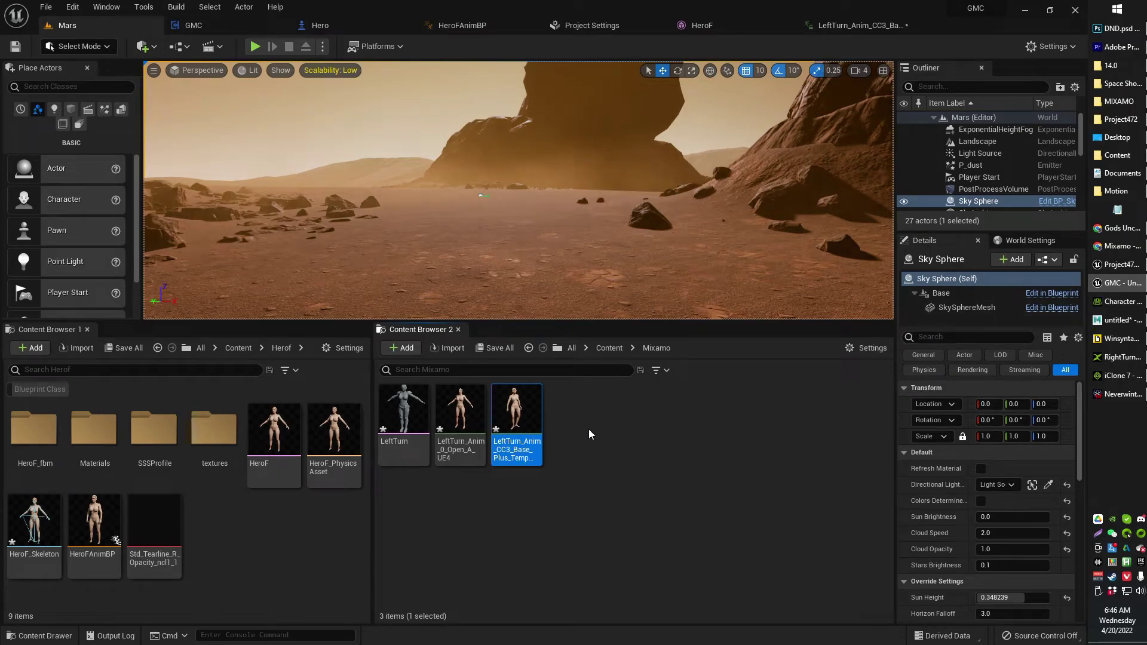
double_click(464, 414)
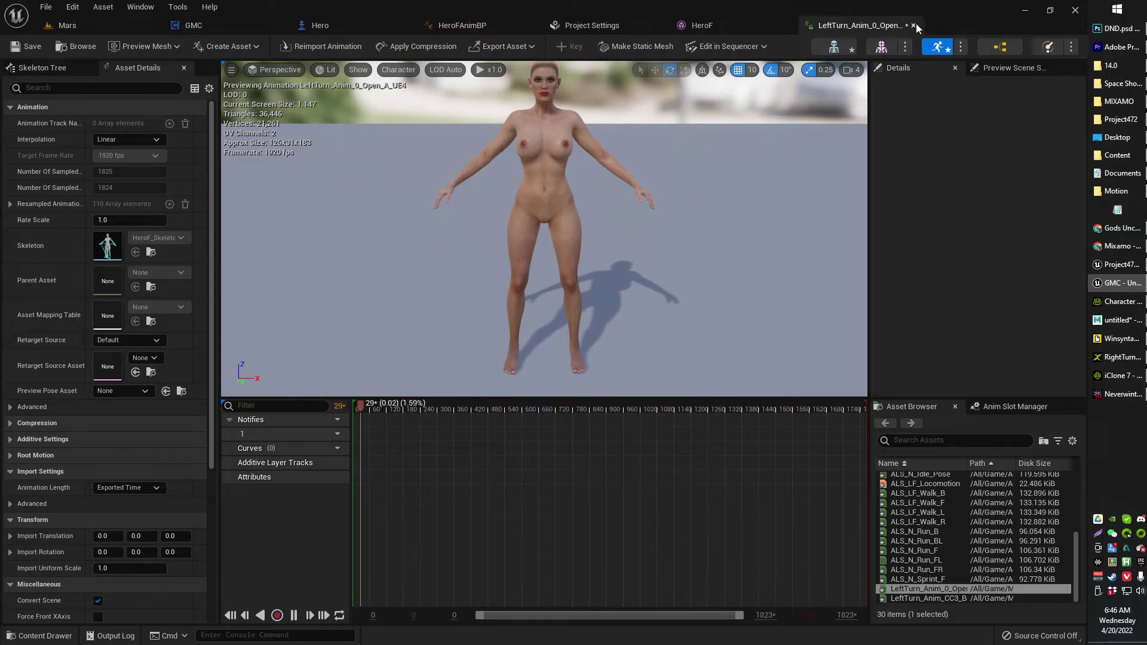
left_click(914, 24)
left_click(68, 26)
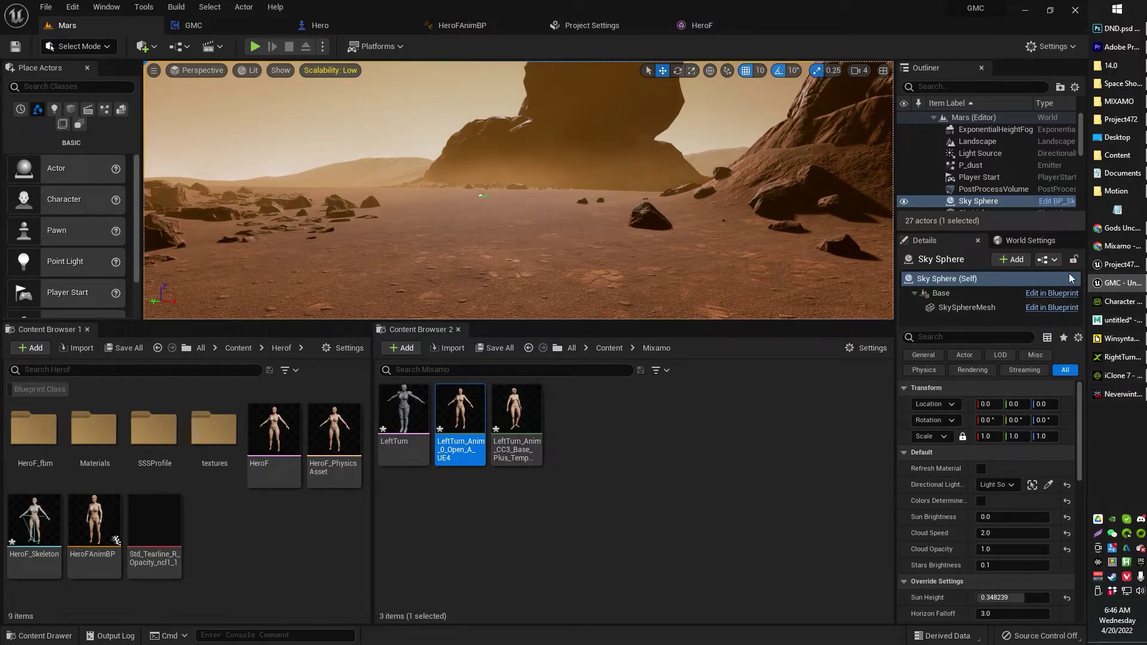
Step: Check the Project472 and GMC Unreal editors, then return to Character Creator 3 showing the armored android
left_click(1103, 268)
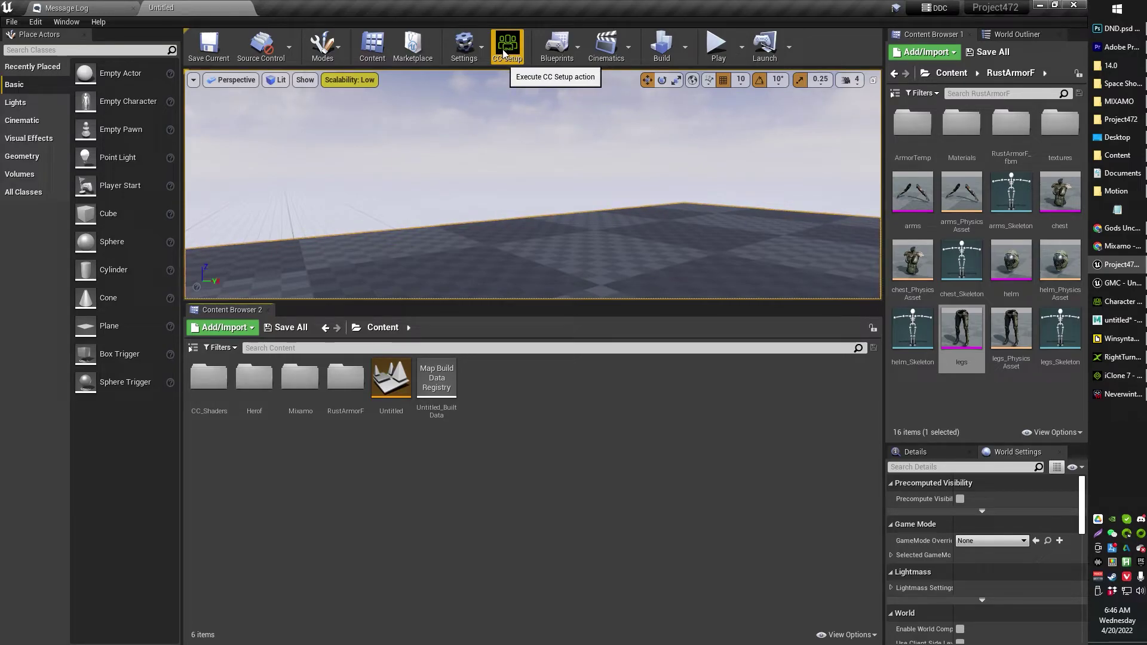
left_click(1114, 286)
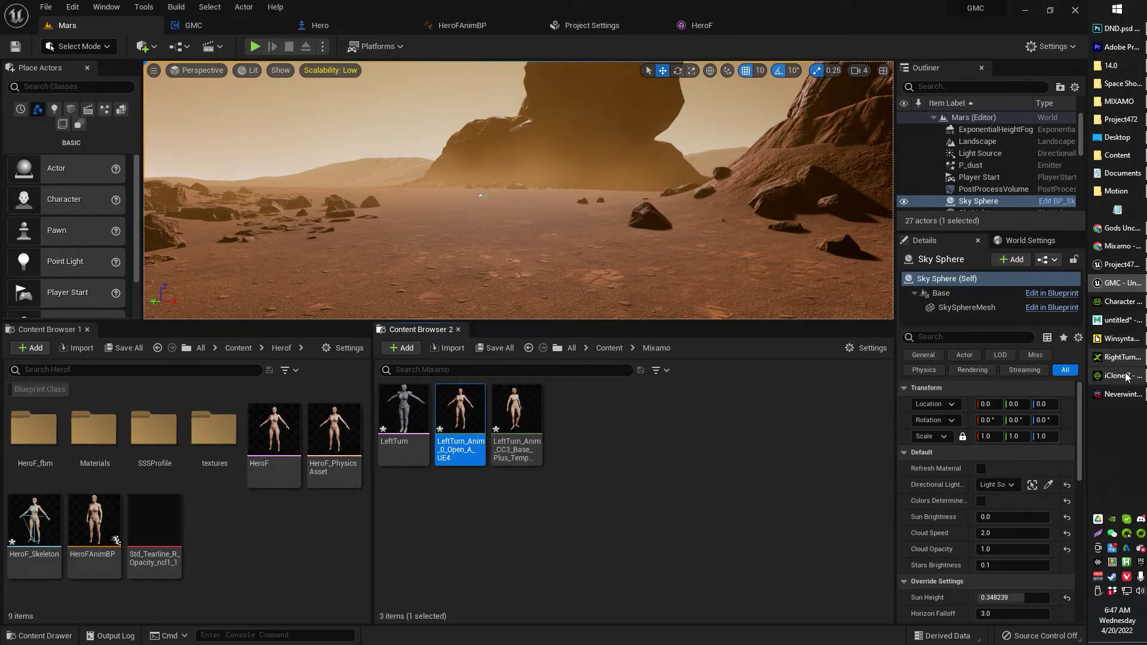
left_click(1120, 302)
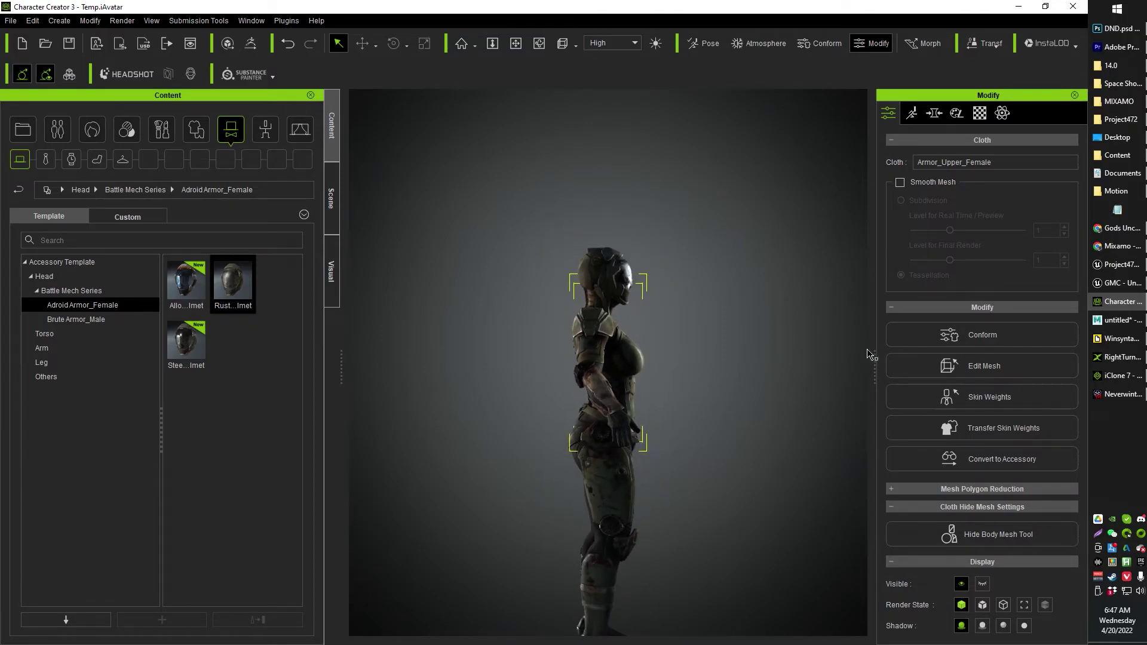
Step: Open the FBX (Clothed Character) export dialog from File > Export
mouse_move(1112, 300)
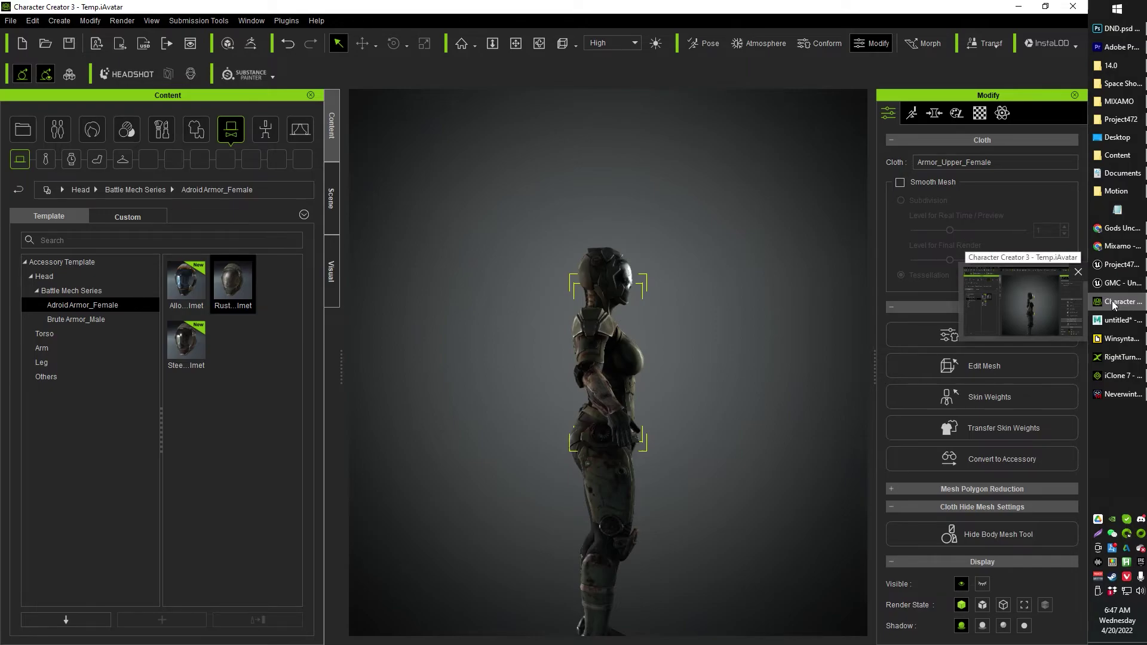
left_click(11, 21)
mouse_move(44, 138)
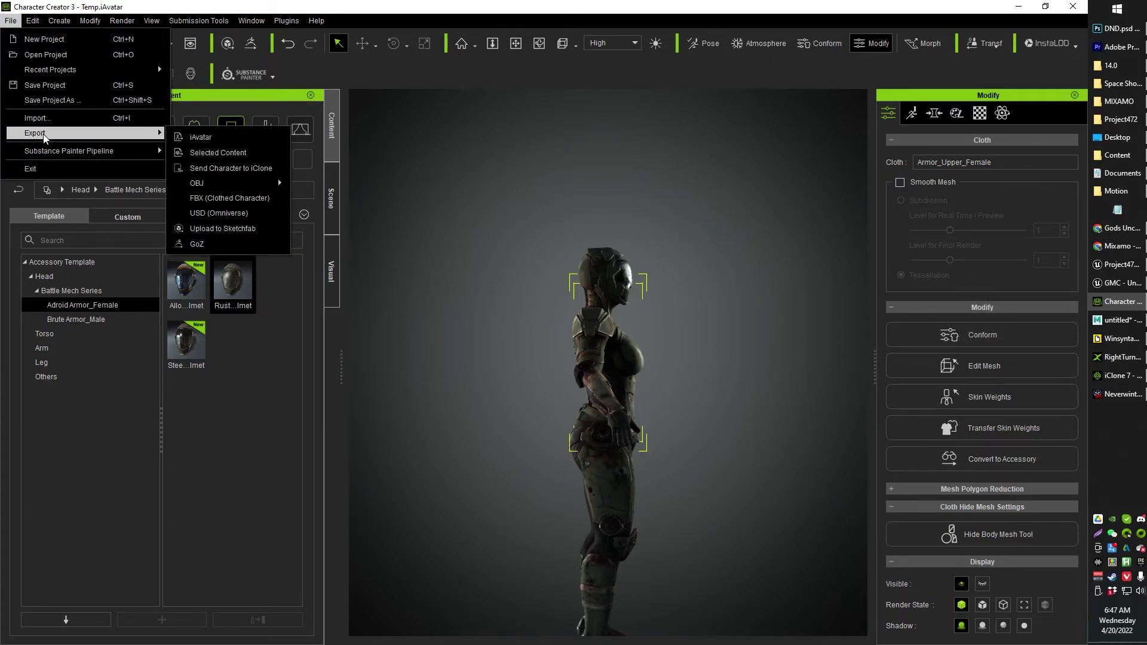
left_click(230, 199)
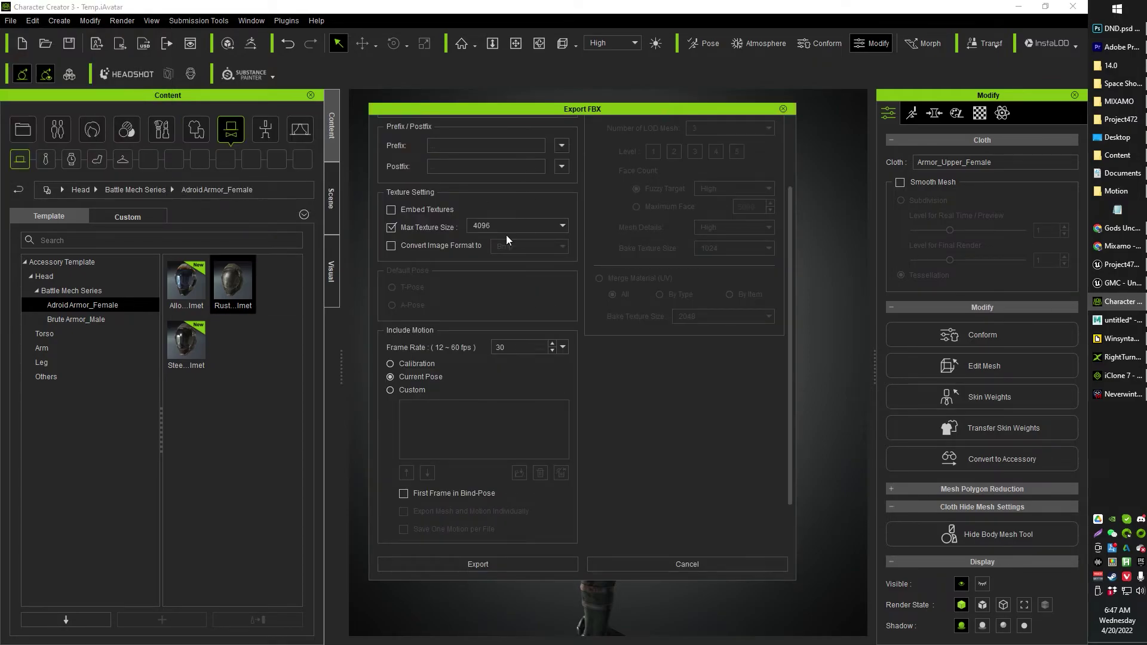
Step: Review the export options, cancel without exporting, and minimize Character Creator to reveal Unreal
scroll(478, 209, "up", 3)
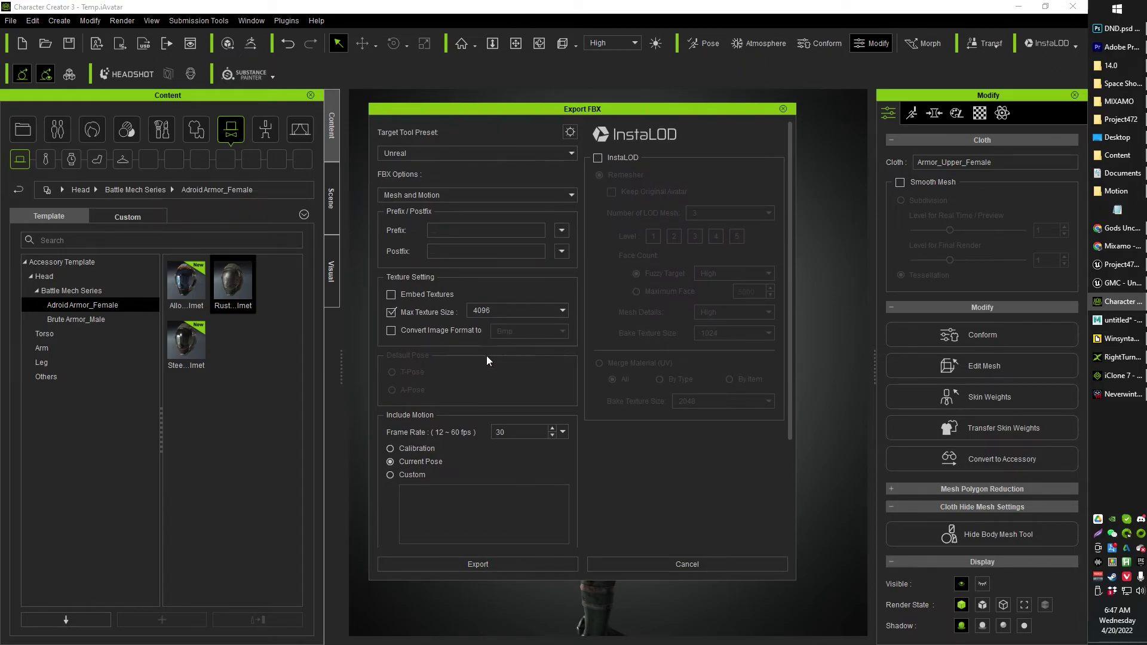
scroll(488, 370, "down", 5)
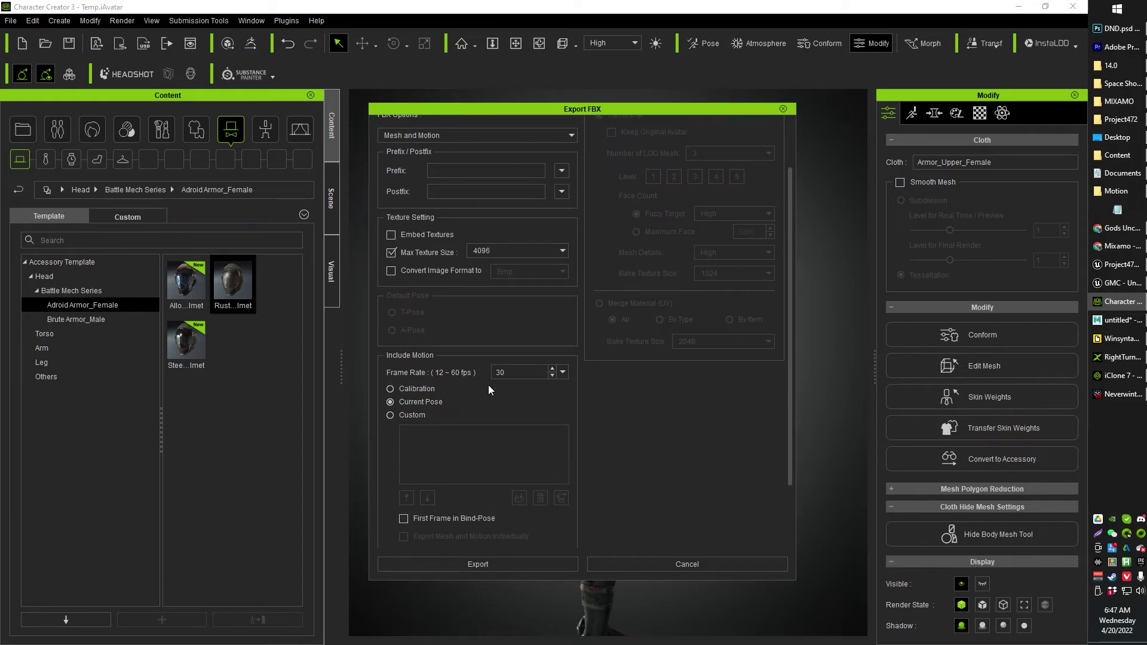
left_click(658, 563)
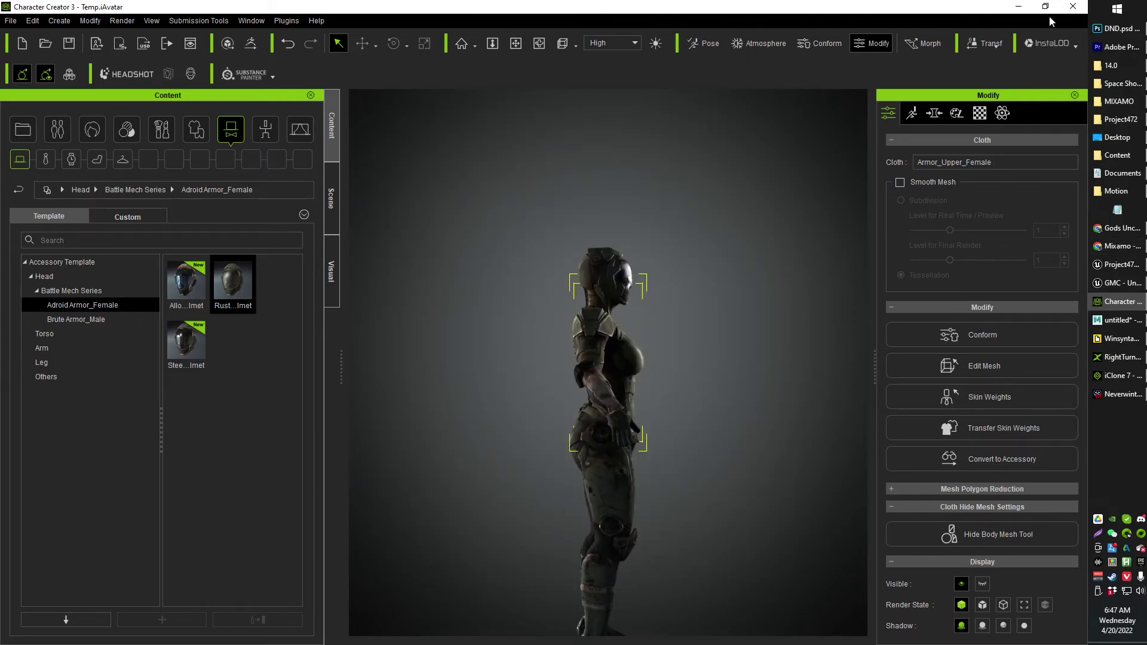
left_click(1018, 6)
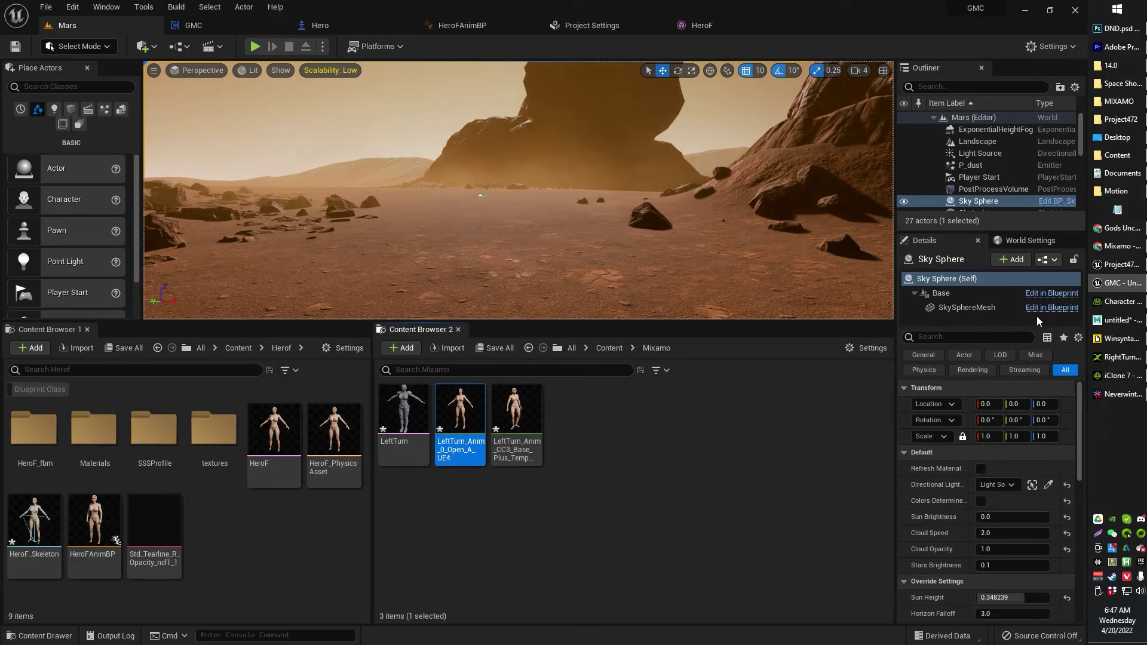
left_click(1113, 258)
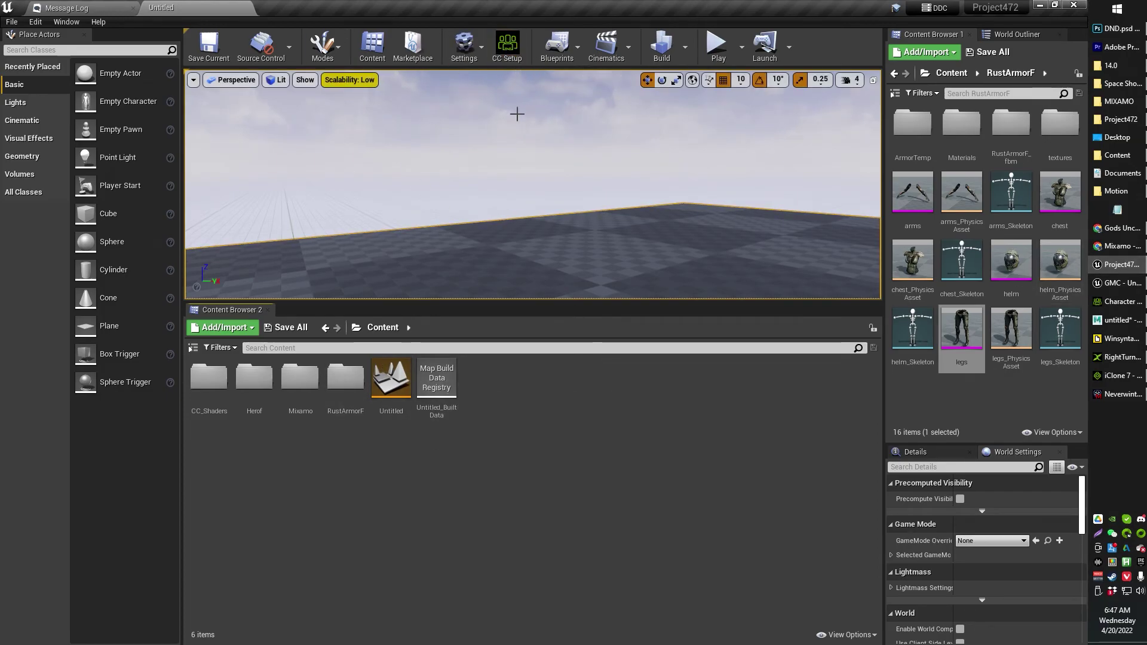
right_click(337, 383)
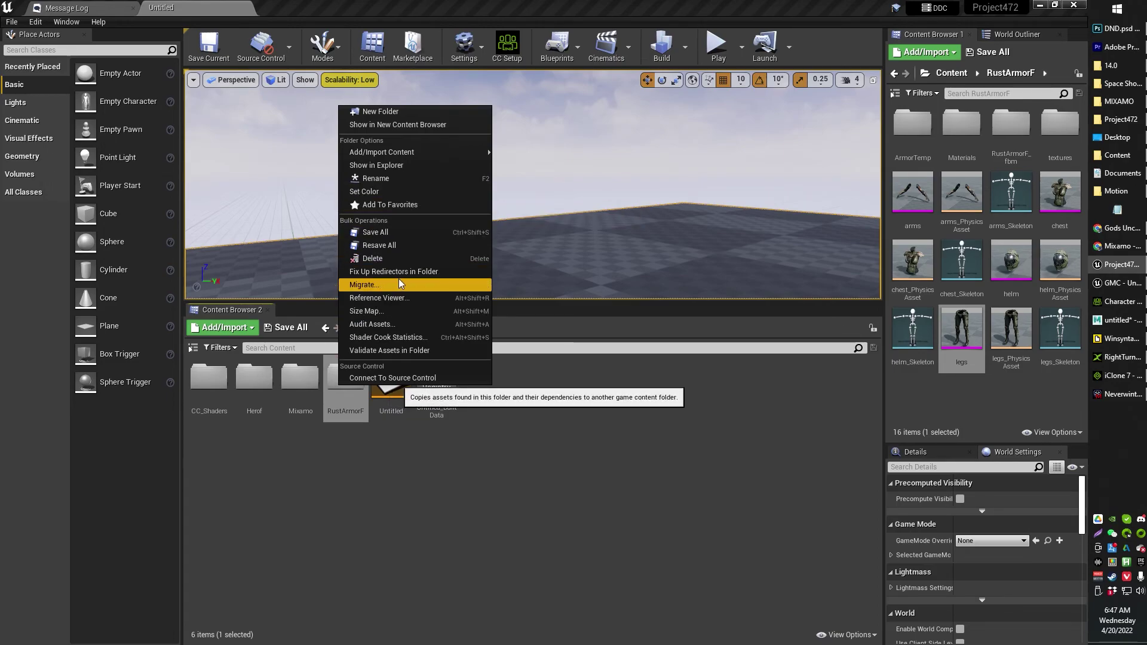
left_click(626, 430)
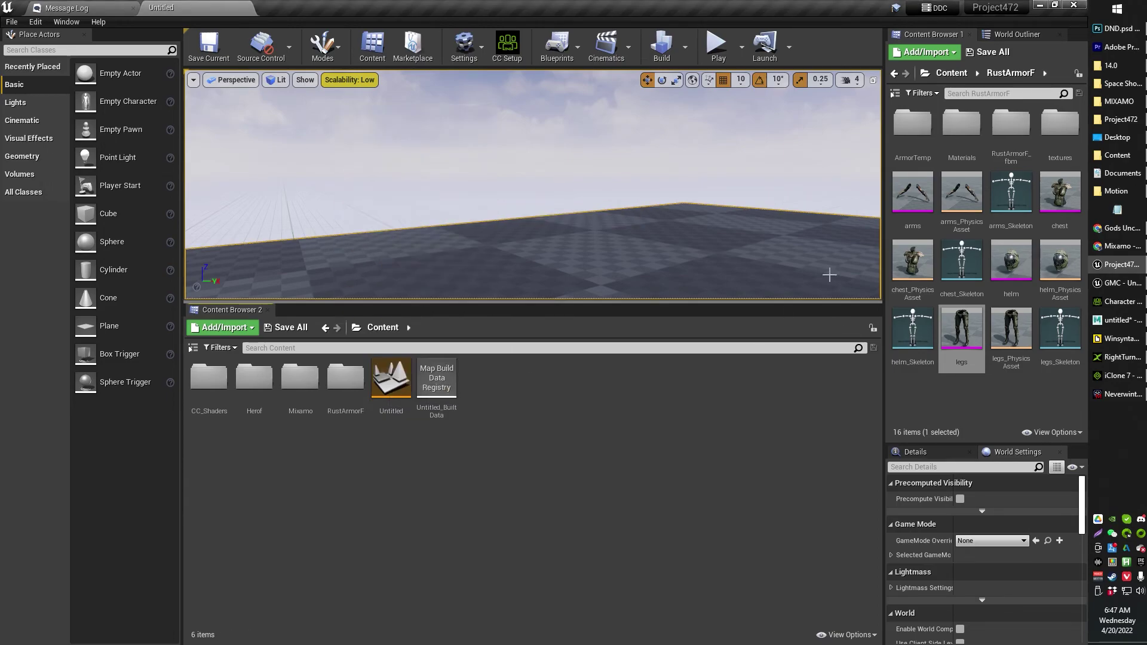
left_click(1040, 6)
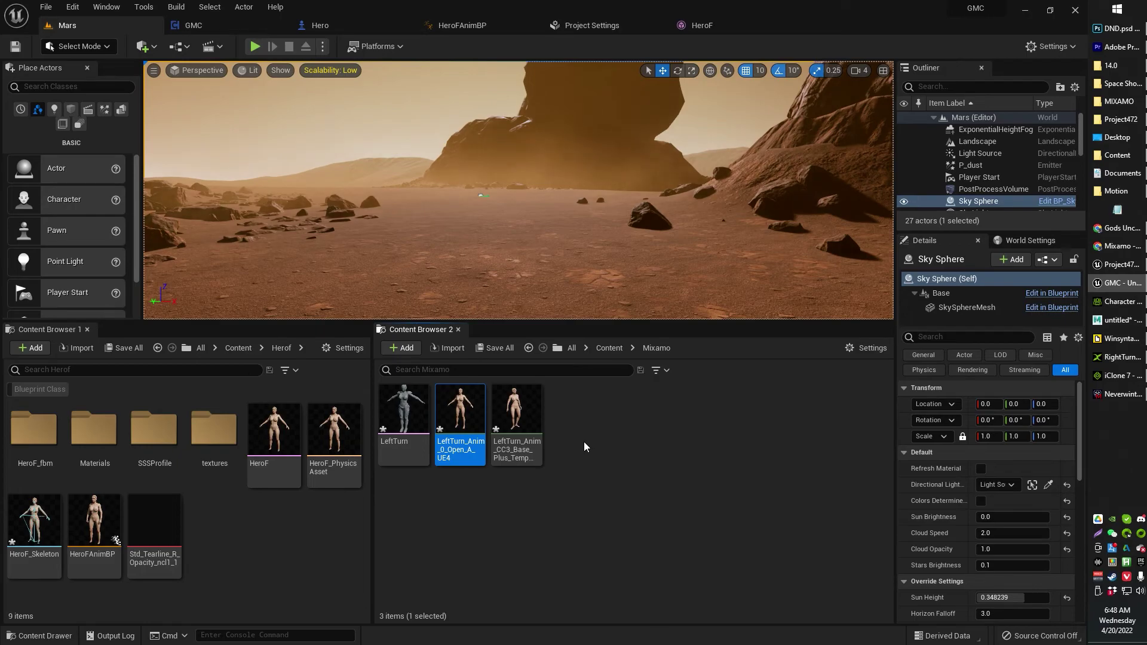